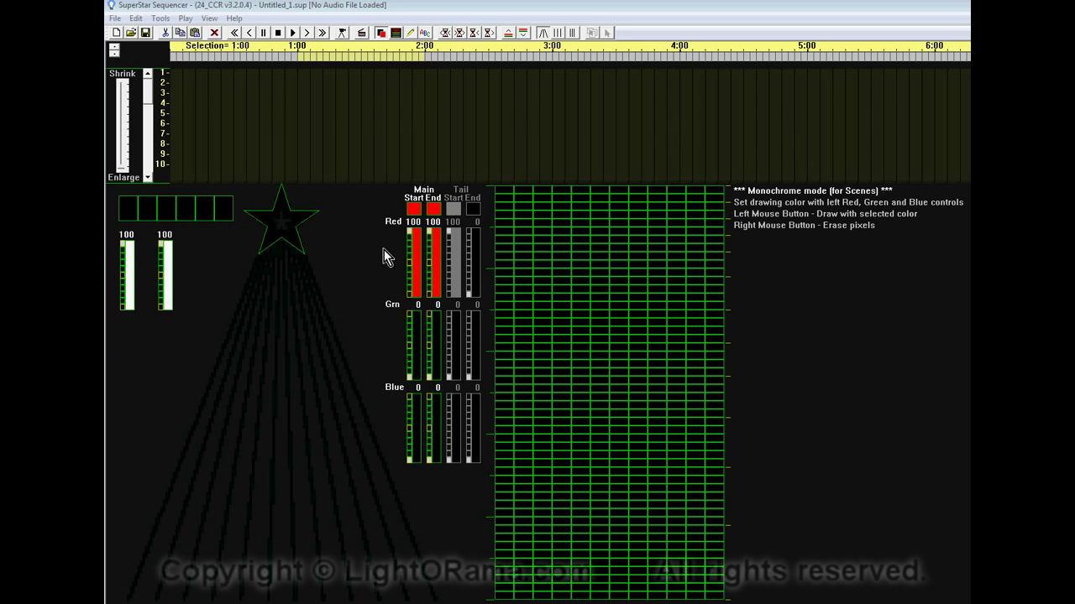
Open the recently used sequence CarolOfTheBells.sup and play it back
click(114, 19)
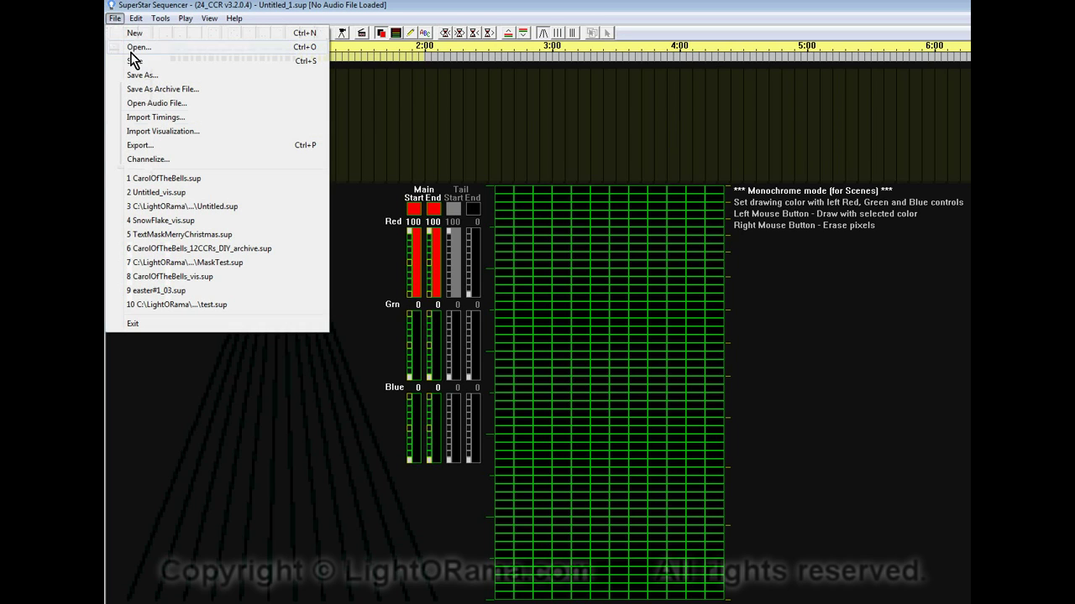
click(173, 178)
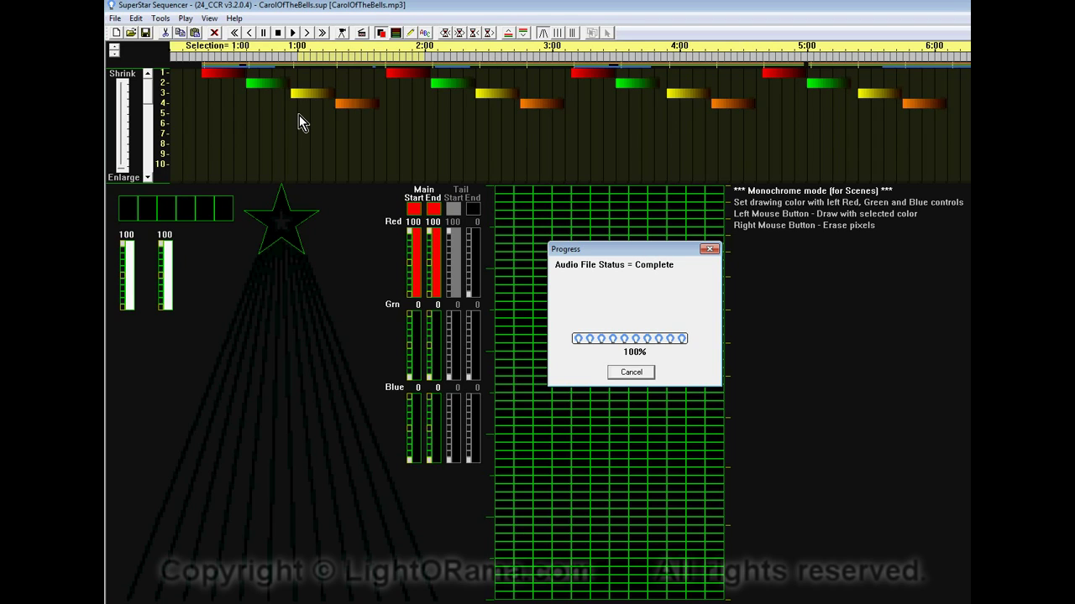
click(292, 33)
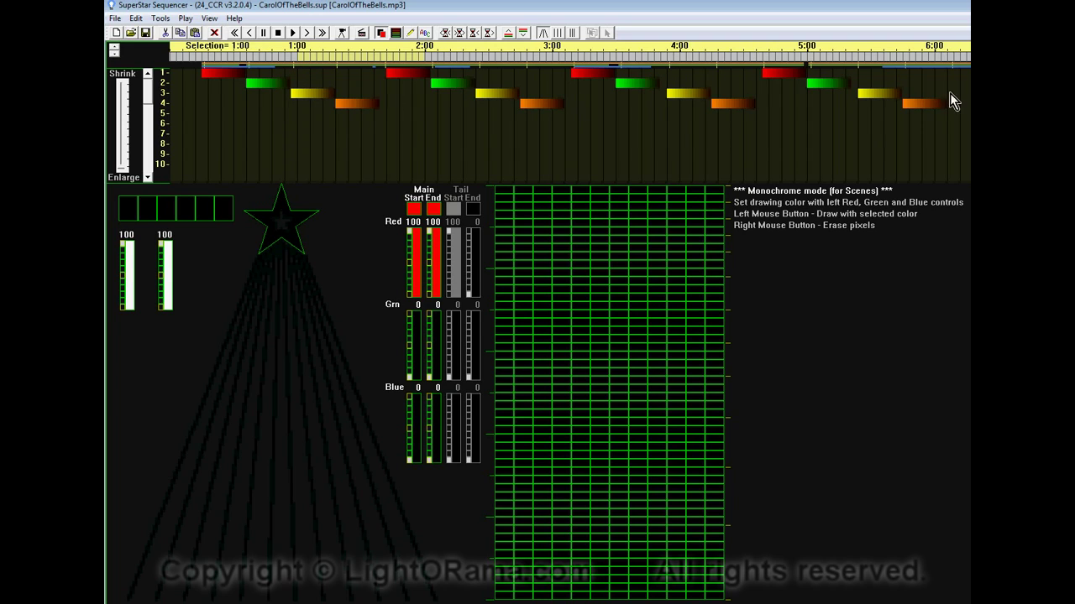
Advance the timeline beyond the existing scenes to the empty section around 7:00
click(306, 35)
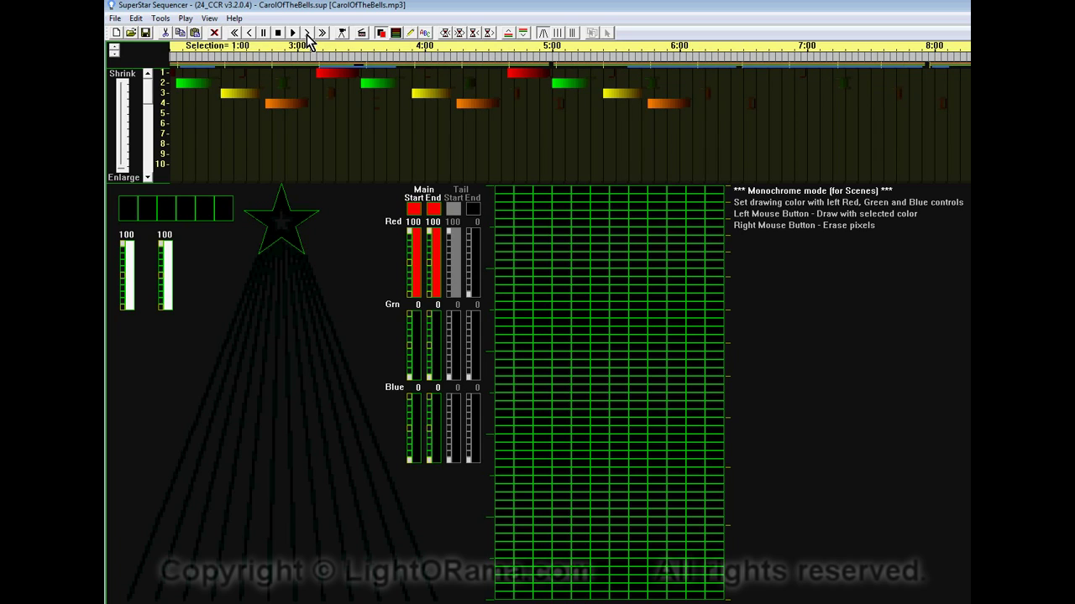
click(307, 35)
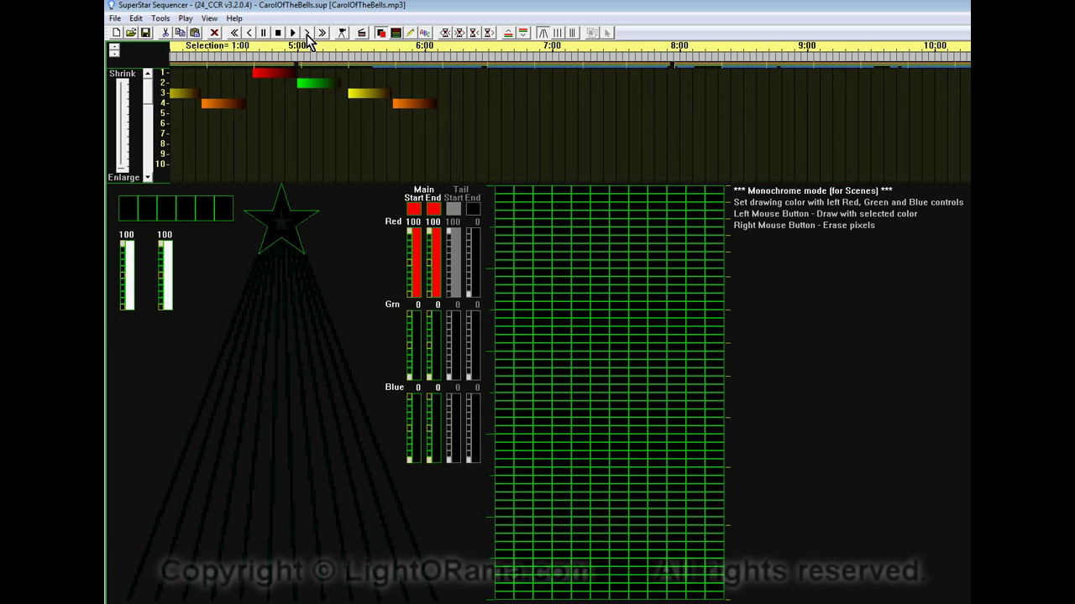
click(306, 35)
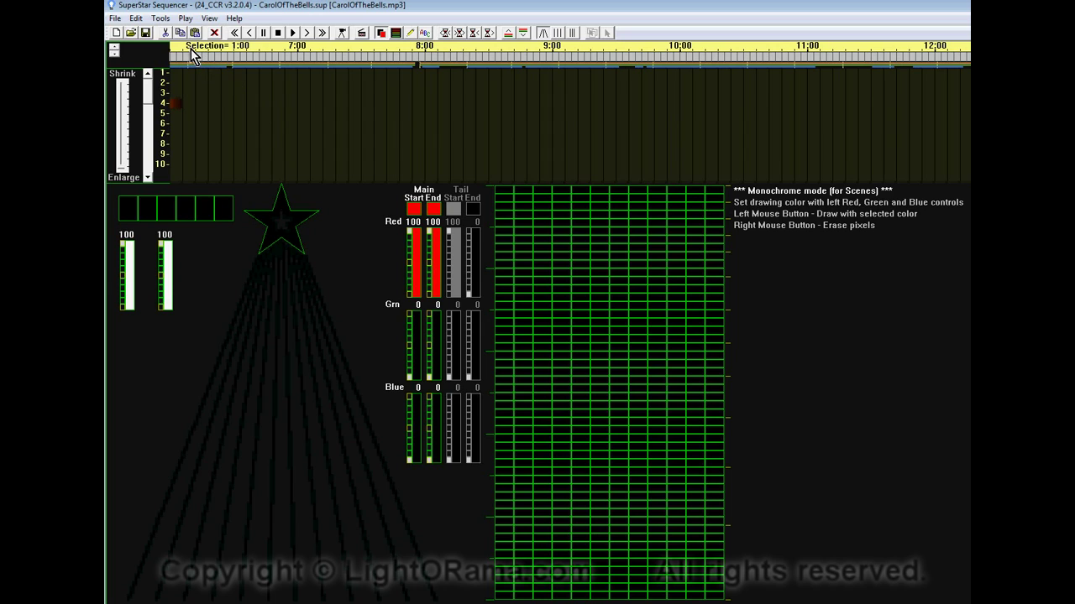
click(162, 18)
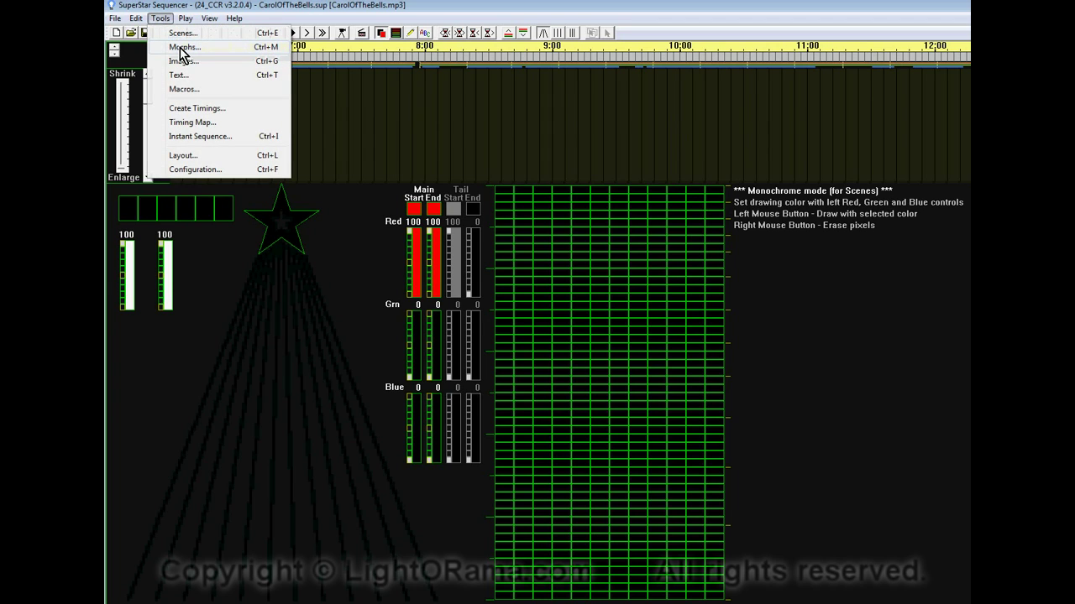
click(180, 47)
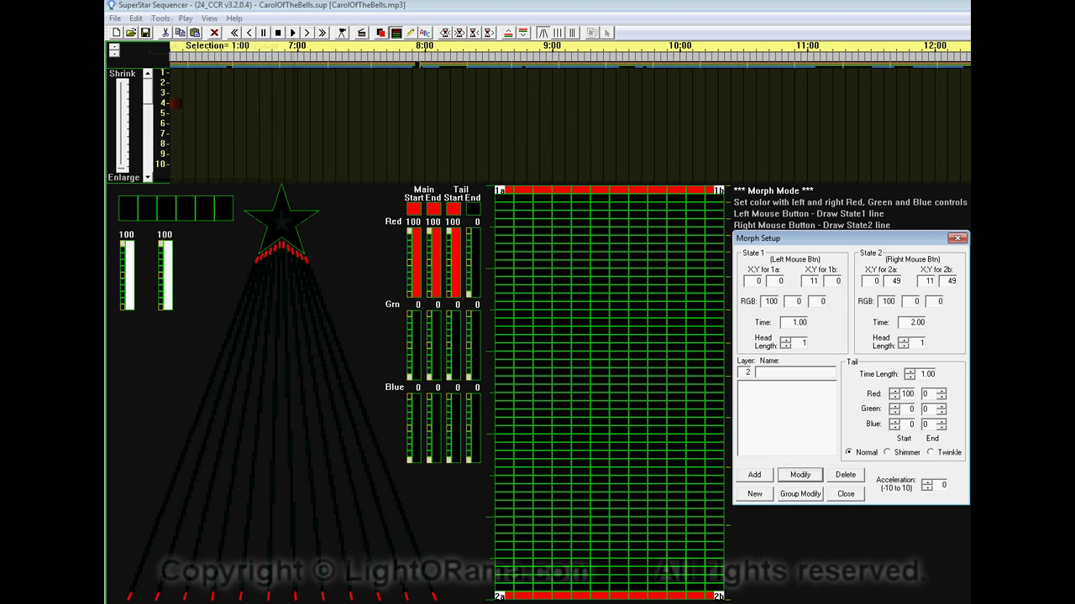
click(958, 241)
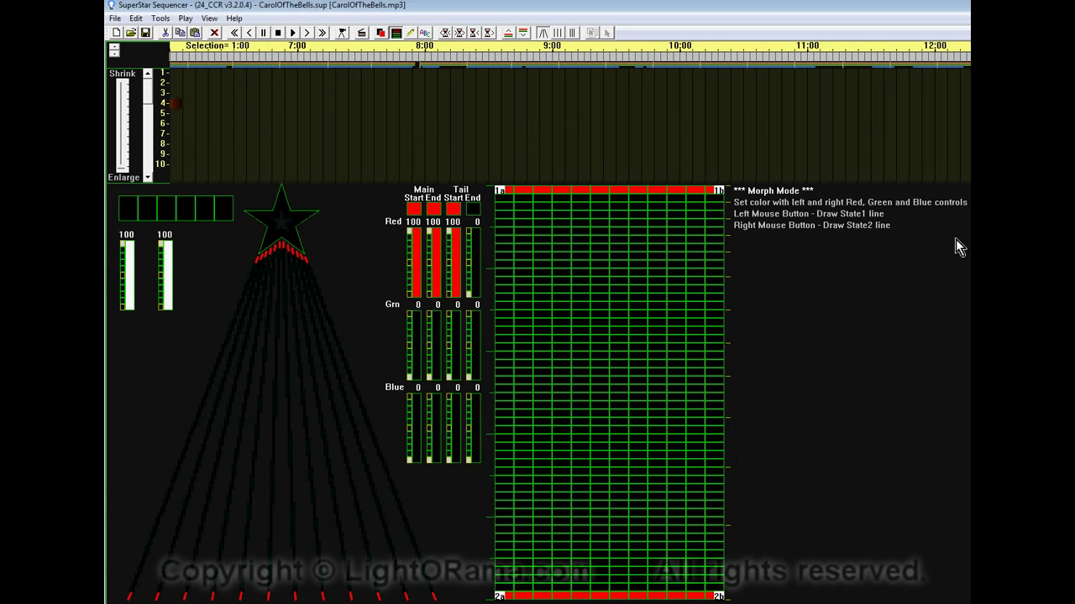
click(380, 34)
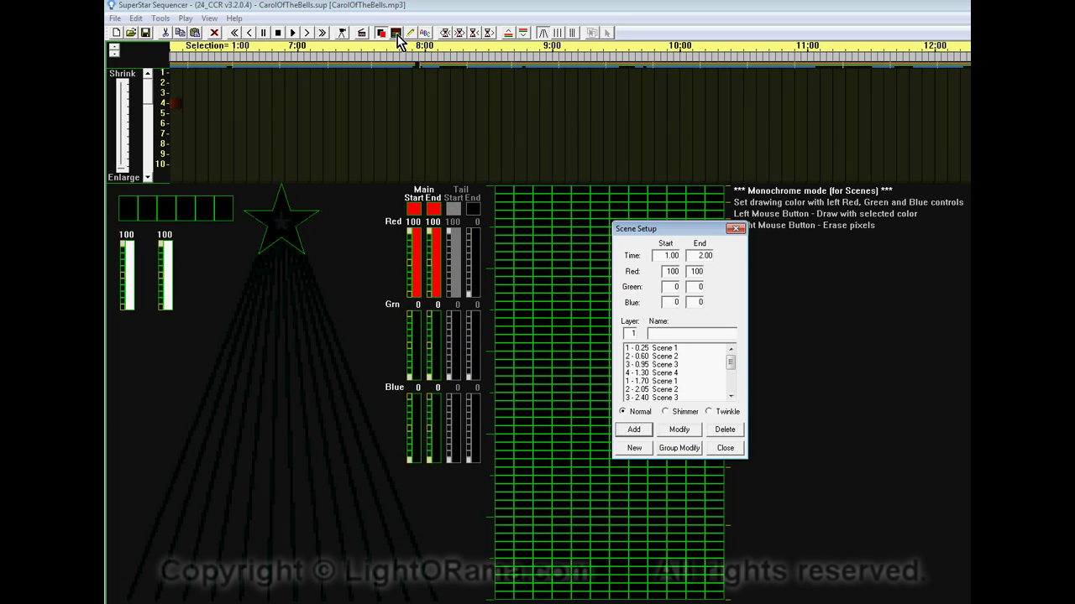
Add a red morph timed from 7.00 to 8.00, using the default full-width top and bottom lines
click(397, 34)
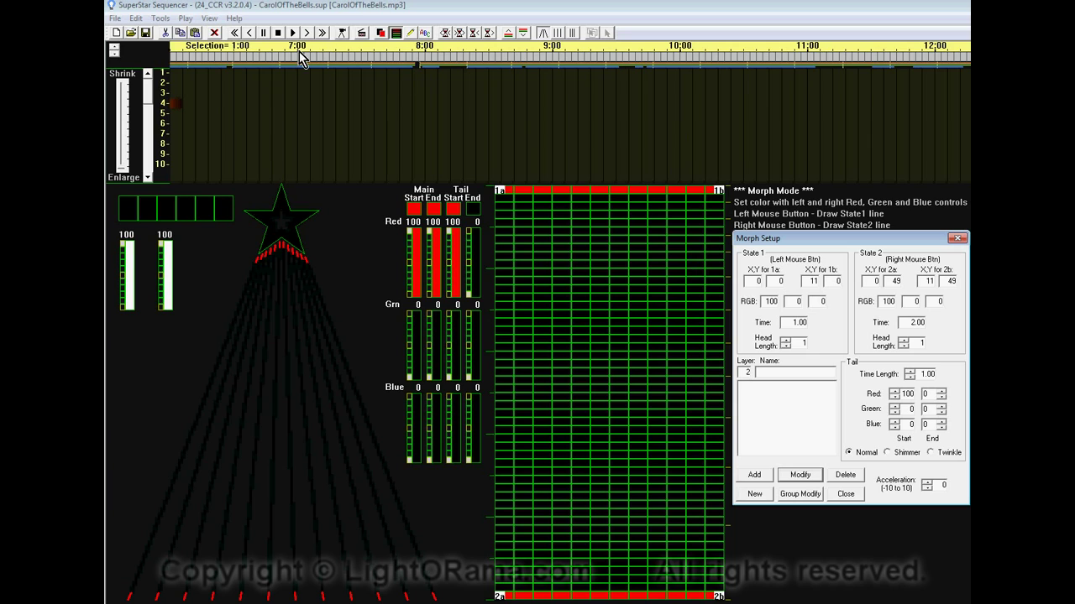
drag(300, 57, 420, 59)
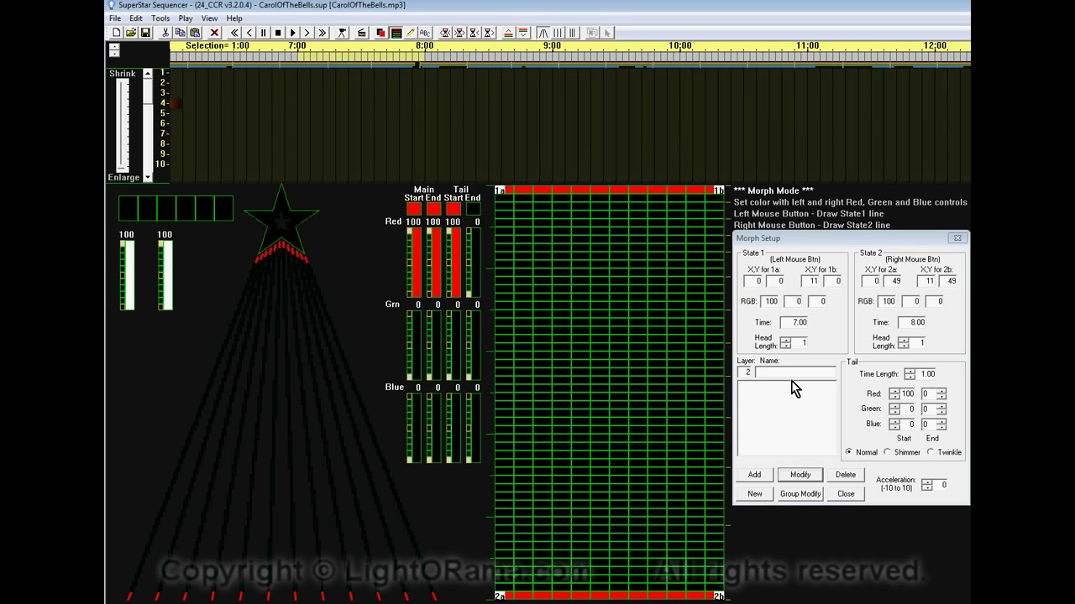
click(755, 477)
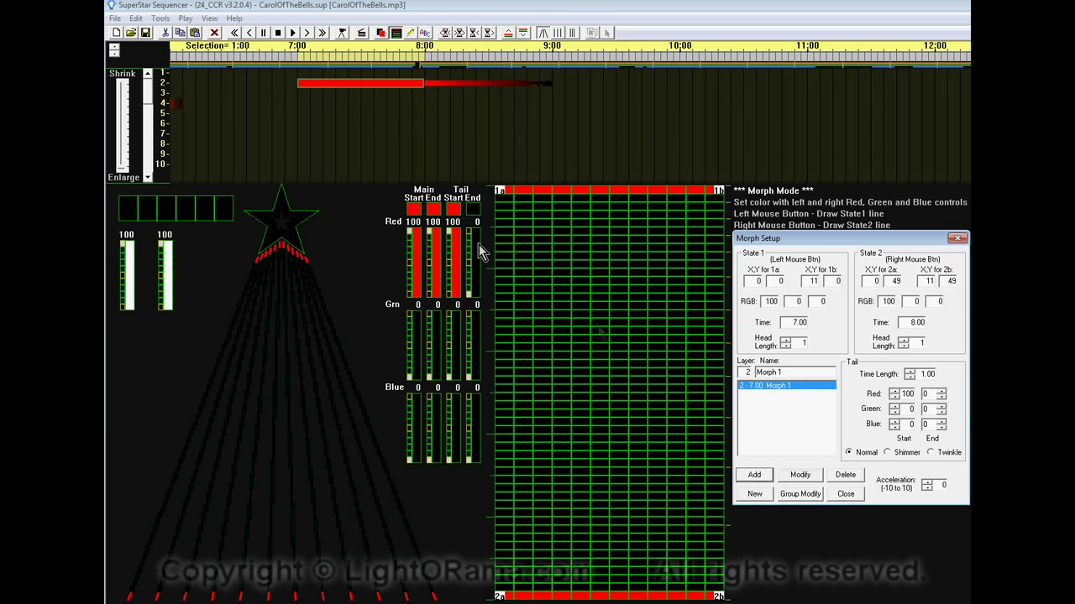
Play the sequence to preview the morph sweeping down the tree and its fading tail
click(293, 34)
click(293, 34)
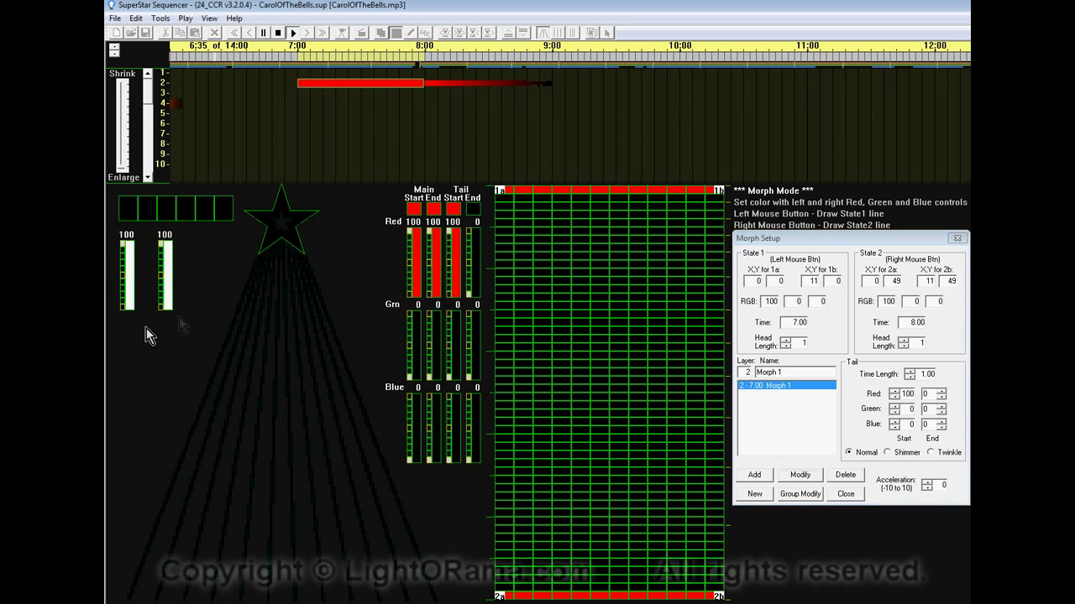
click(278, 32)
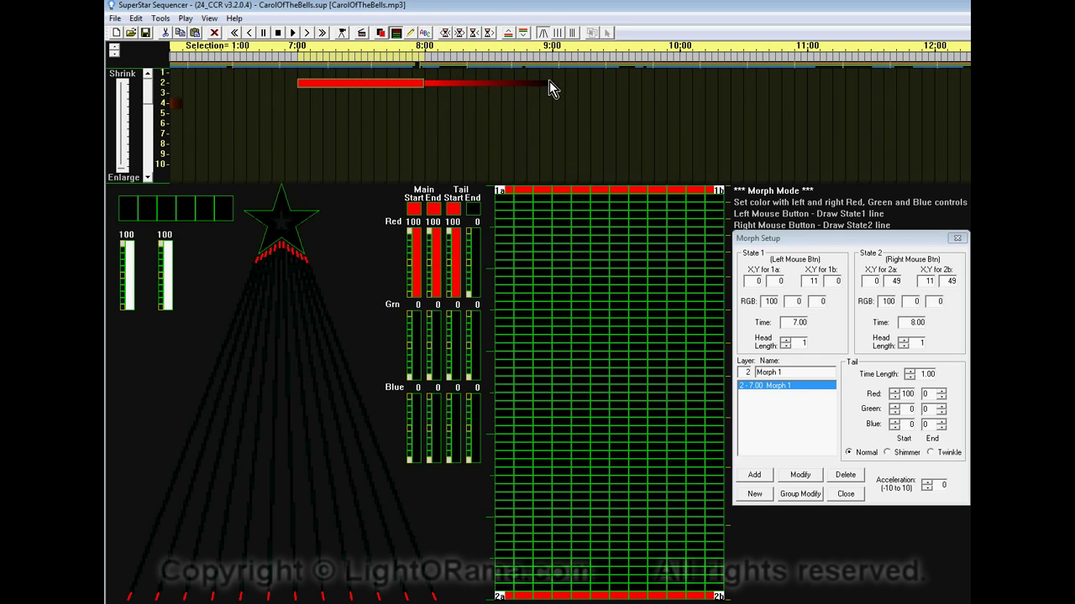
click(294, 35)
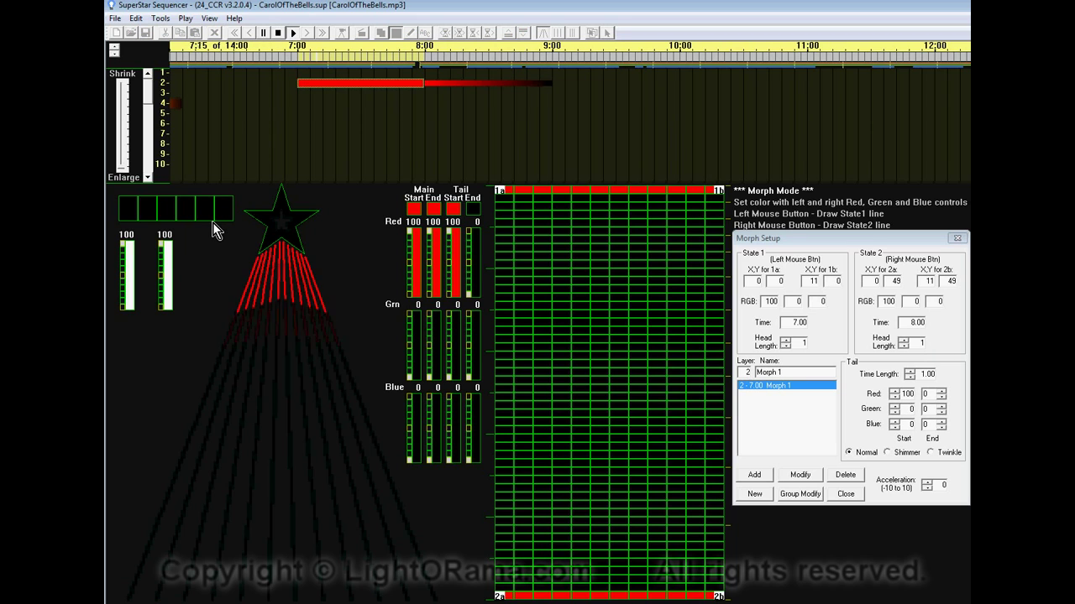
click(293, 33)
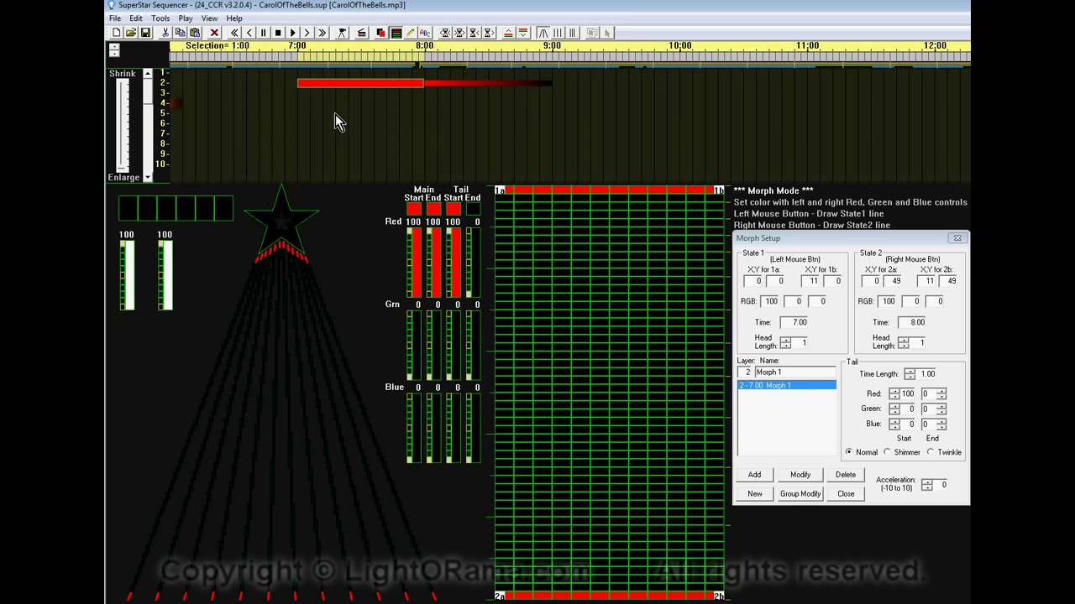
Modify Morph 1 to run 6.10–6.45 with State 1 from 0,35 to 0,39 and State 2 from 11,35 to 11,39, and preview it
click(223, 57)
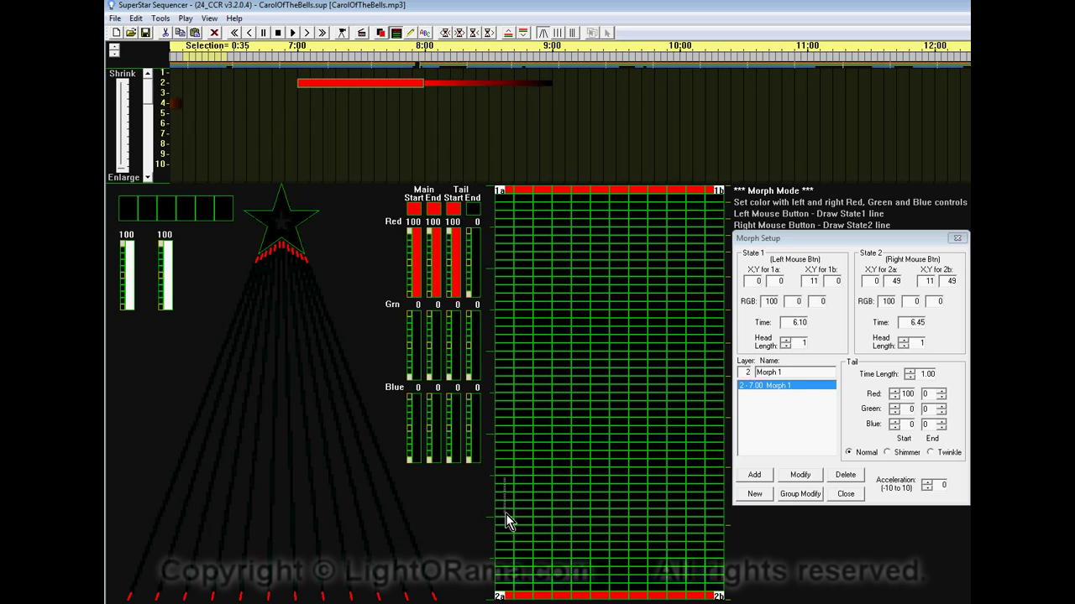
drag(502, 480, 505, 514)
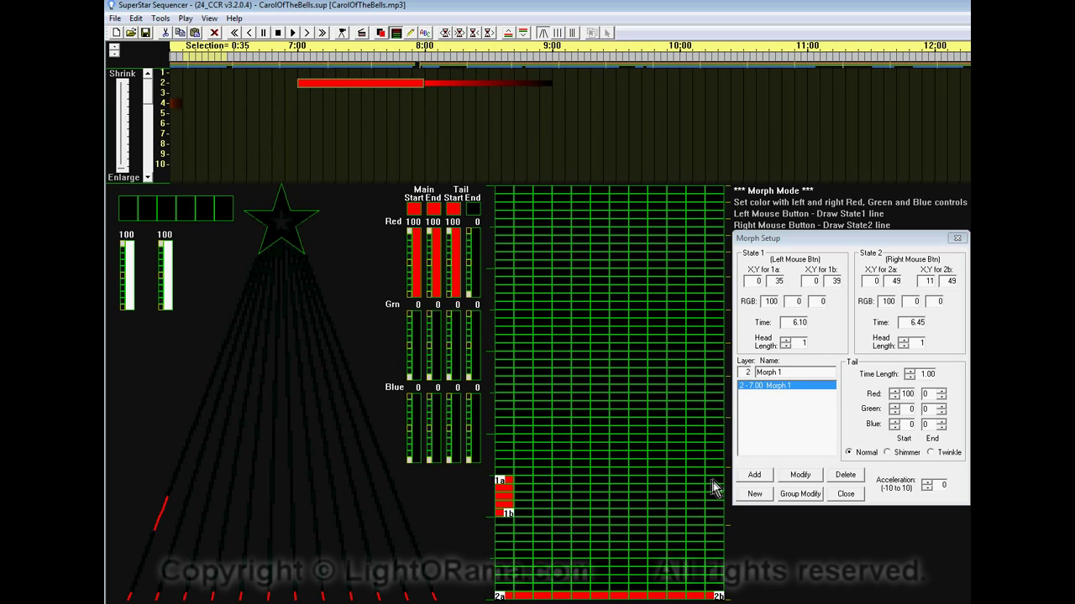
drag(714, 514, 715, 514)
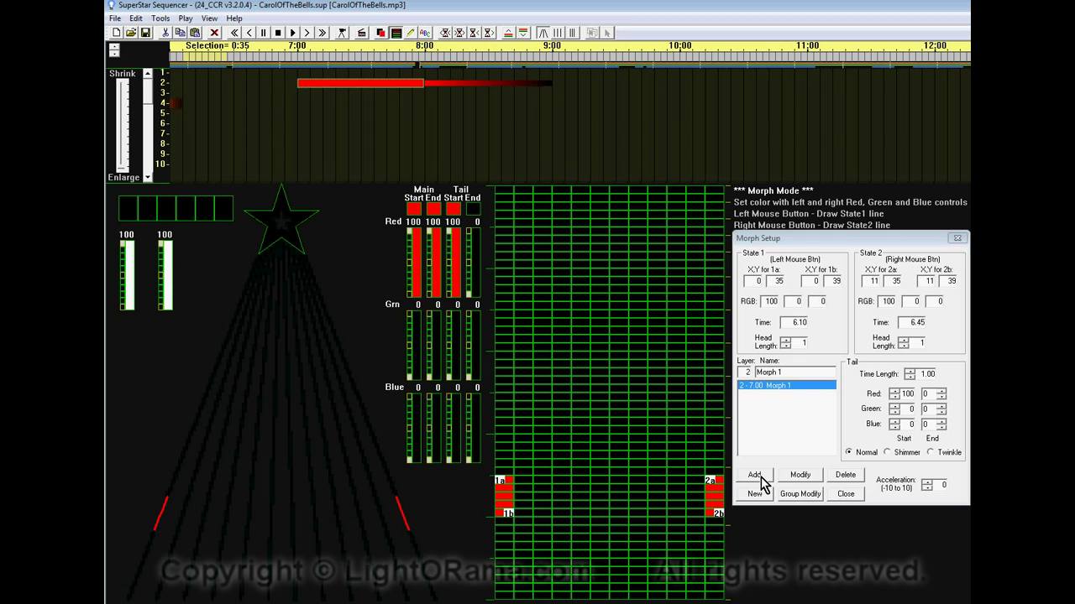
click(800, 476)
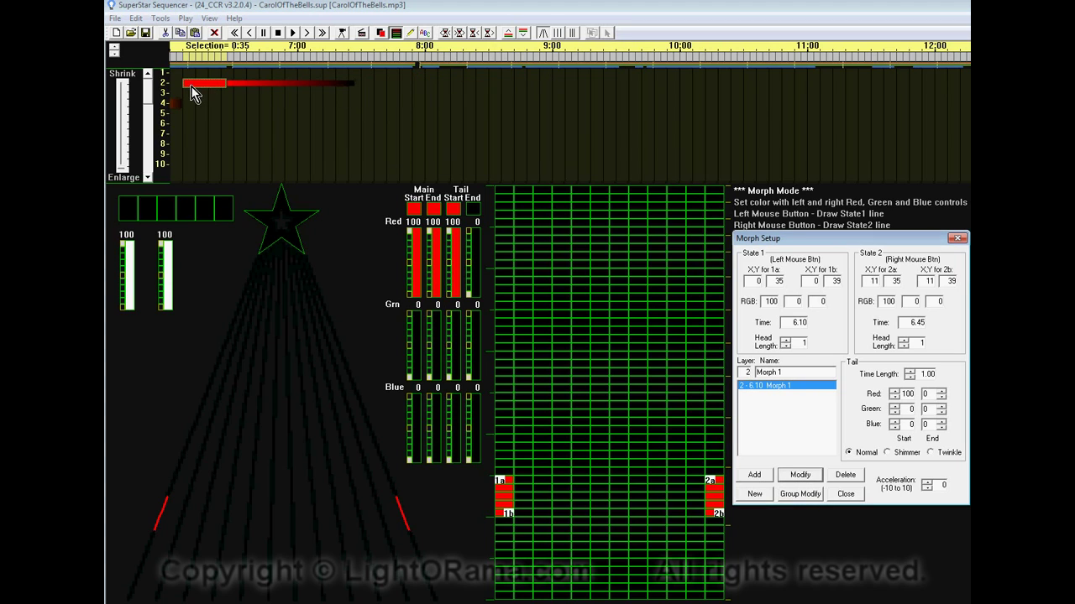
click(293, 34)
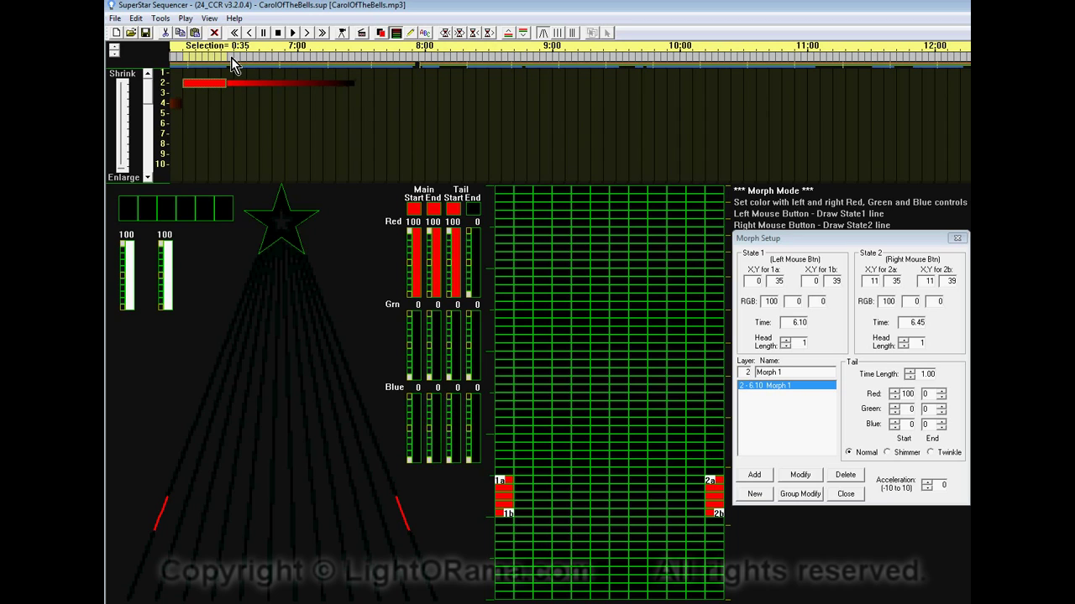
Add a return morph at 6.45–6.80 with State 1 from 11,30 to 11,34 and State 2 from 0,30 to 0,34, and preview it
drag(230, 58, 270, 57)
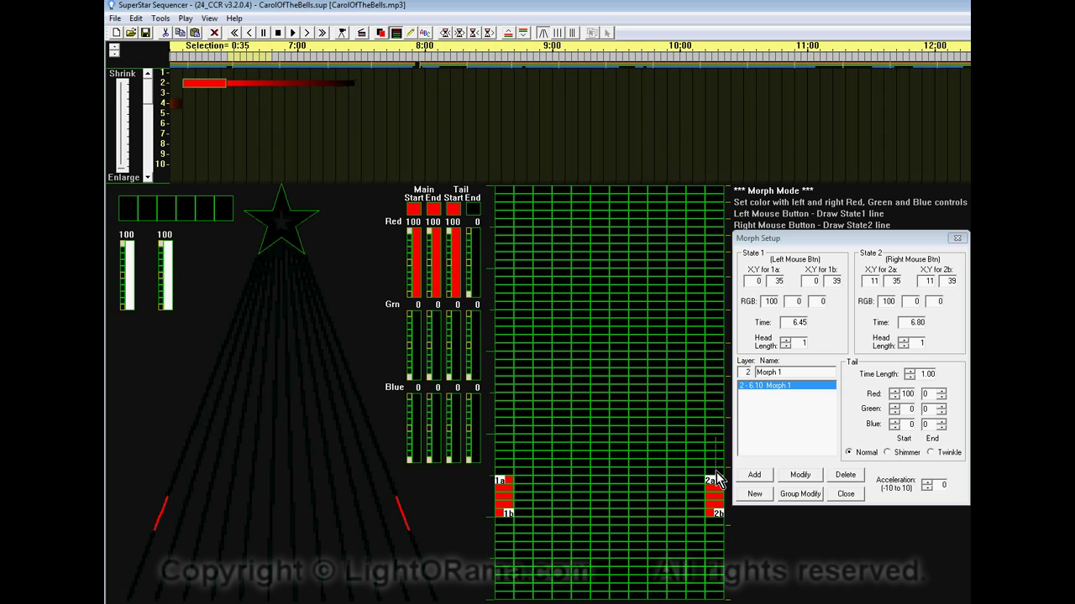
drag(713, 439, 715, 472)
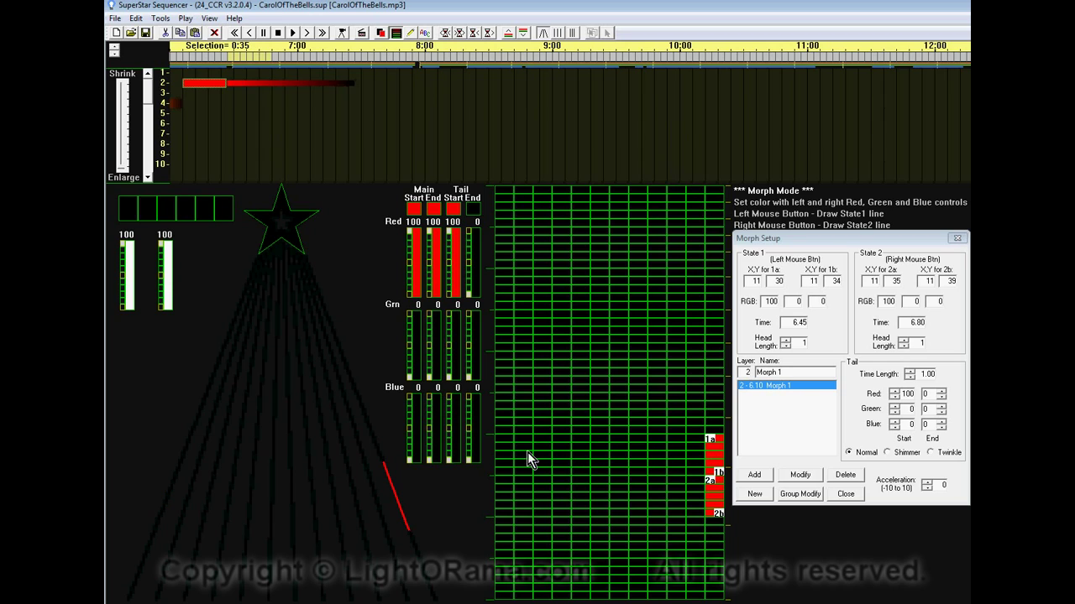
drag(502, 436, 503, 473)
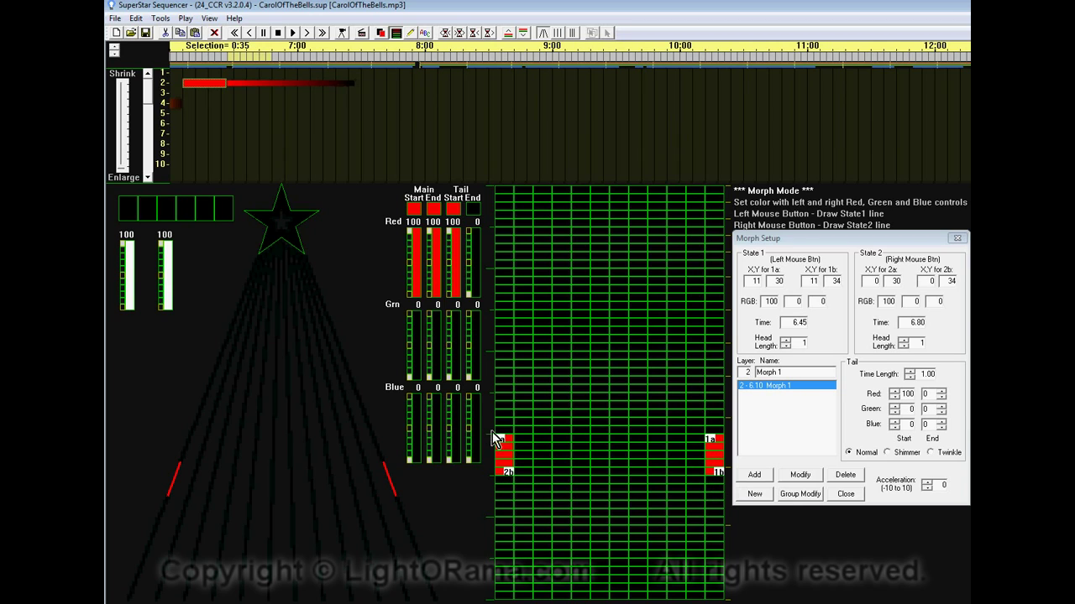
click(764, 480)
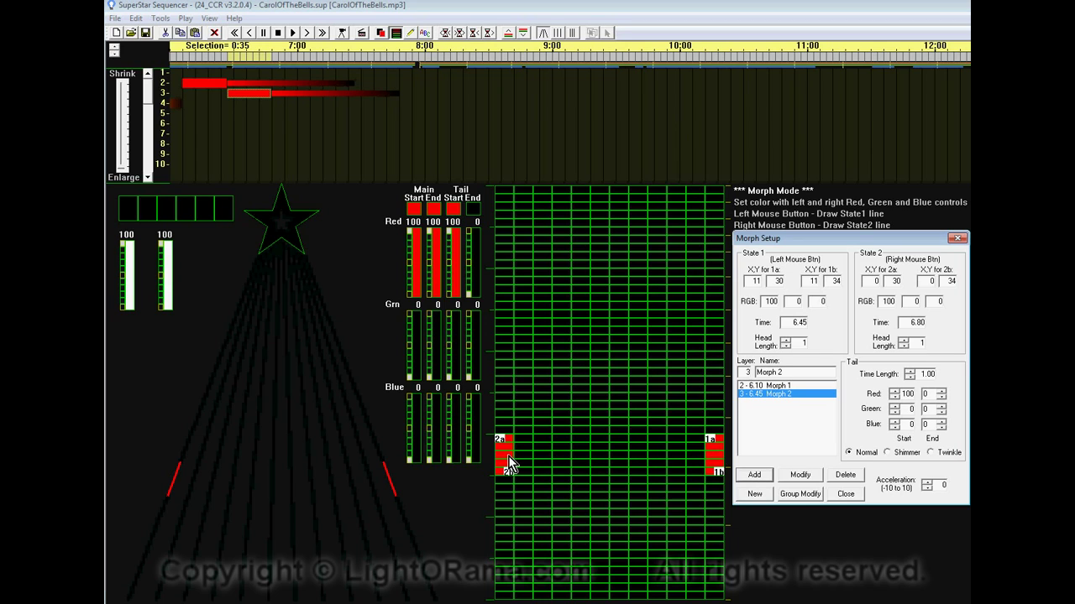
click(294, 35)
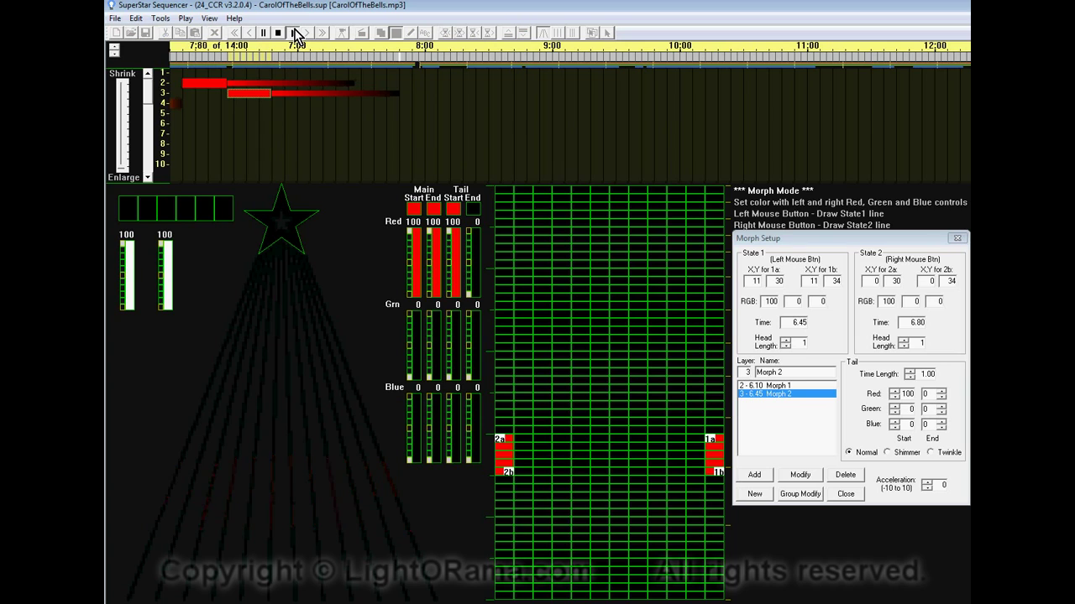
click(294, 29)
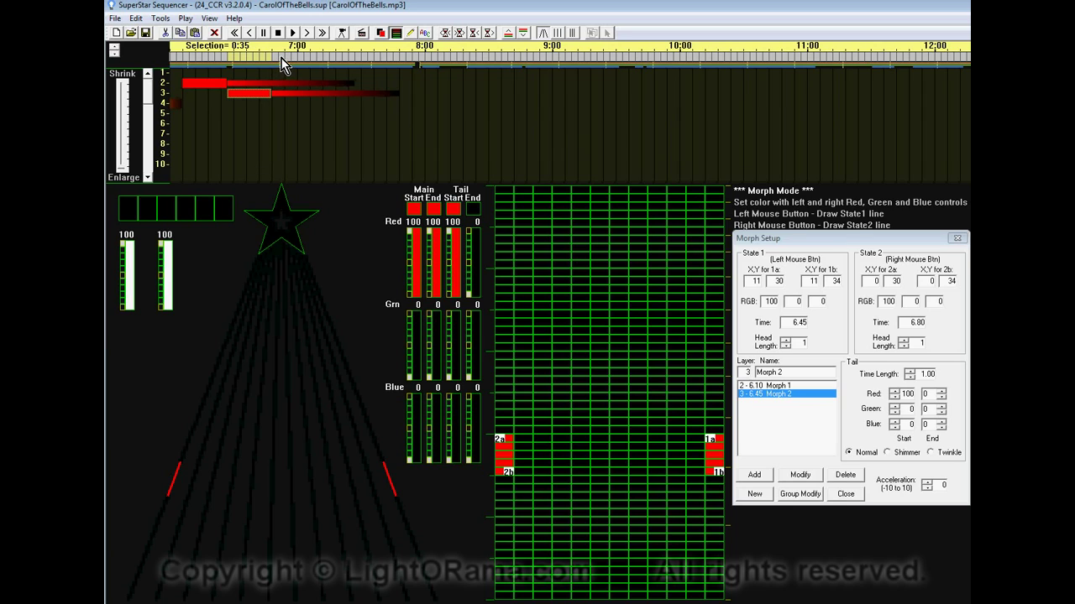
Add a third morph at 6.85–7.20 with State 1 from 0,25 to 0,29 and State 2 from 11,25 to 11,29
drag(319, 60, 319, 60)
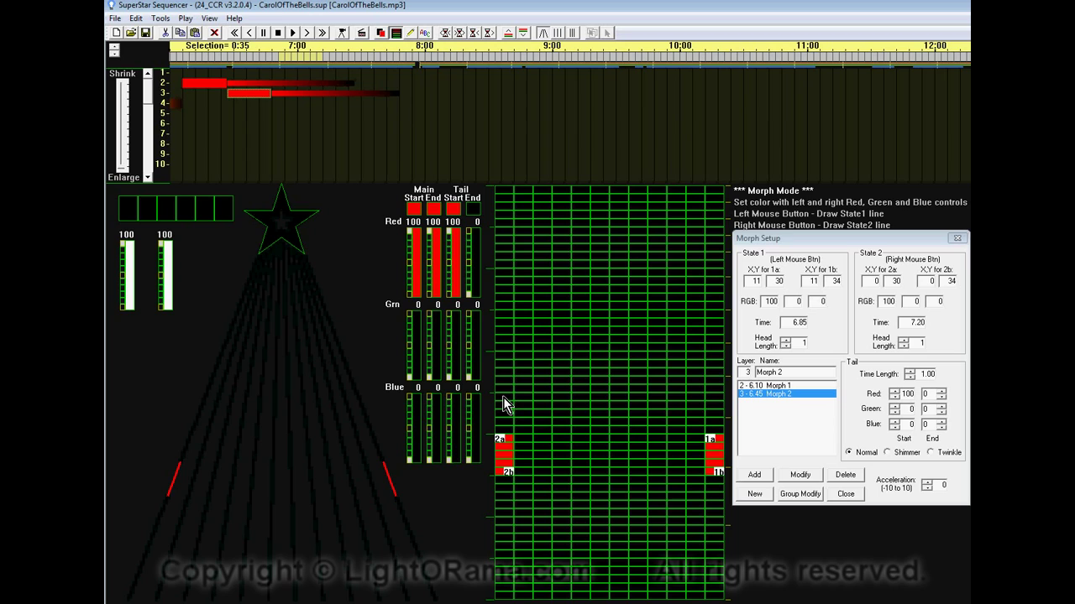
drag(502, 430, 502, 397)
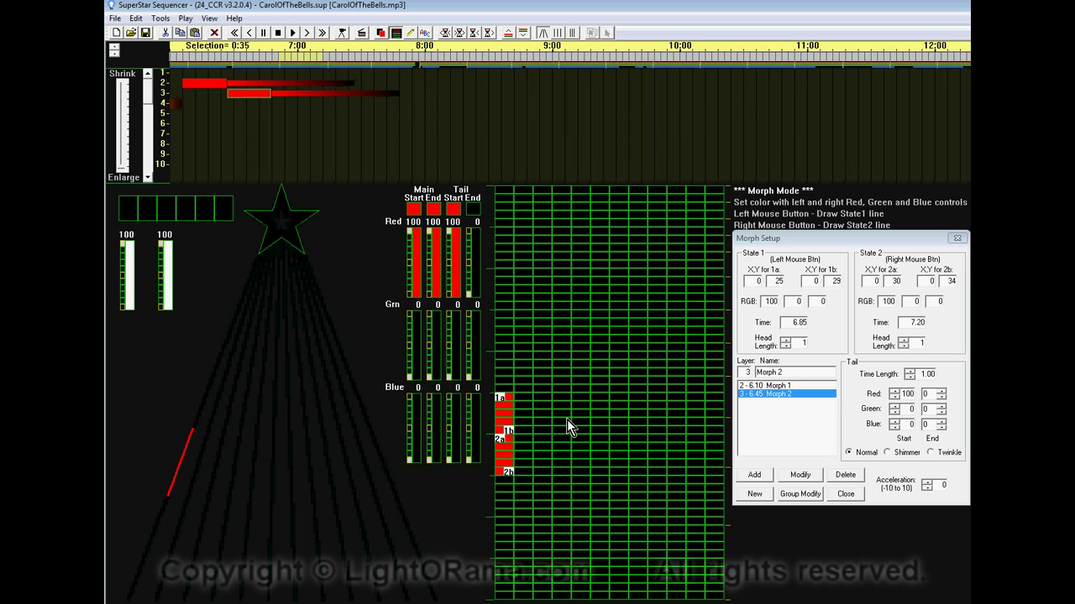
drag(713, 395, 717, 437)
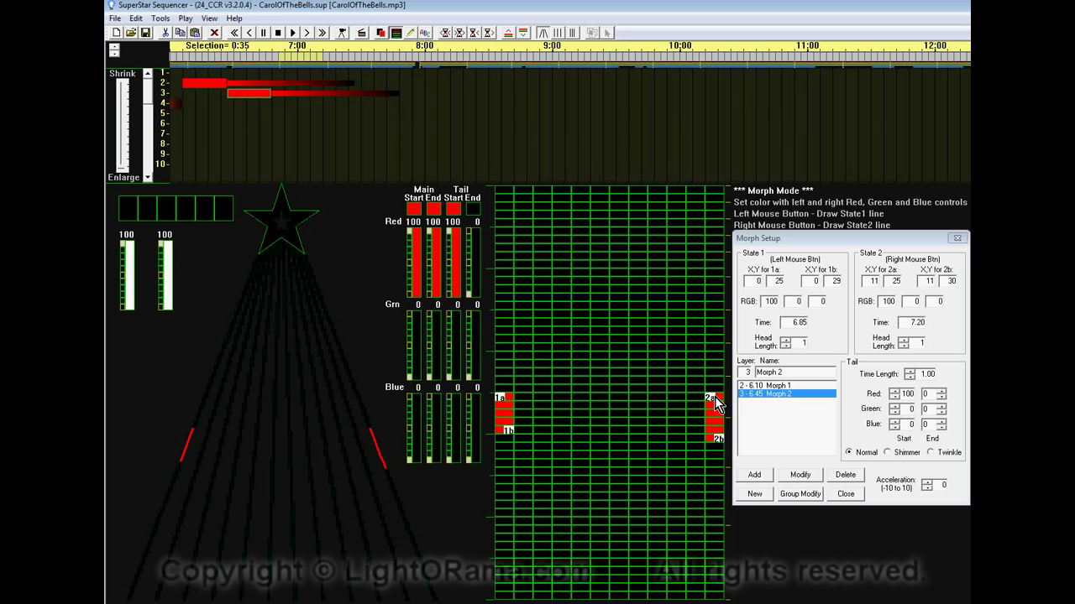
drag(714, 432, 713, 429)
click(755, 476)
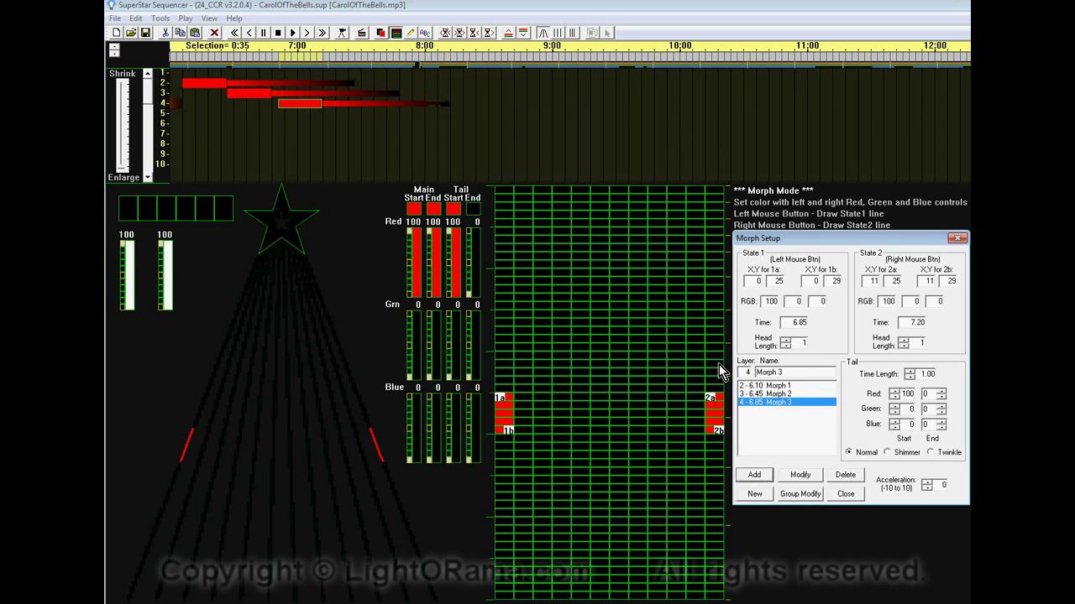
Add a fourth morph at 7.20–7.55 with State 1 from 11,20 to 11,24 and State 2 from 0,20 to 0,24, and preview it
click(327, 58)
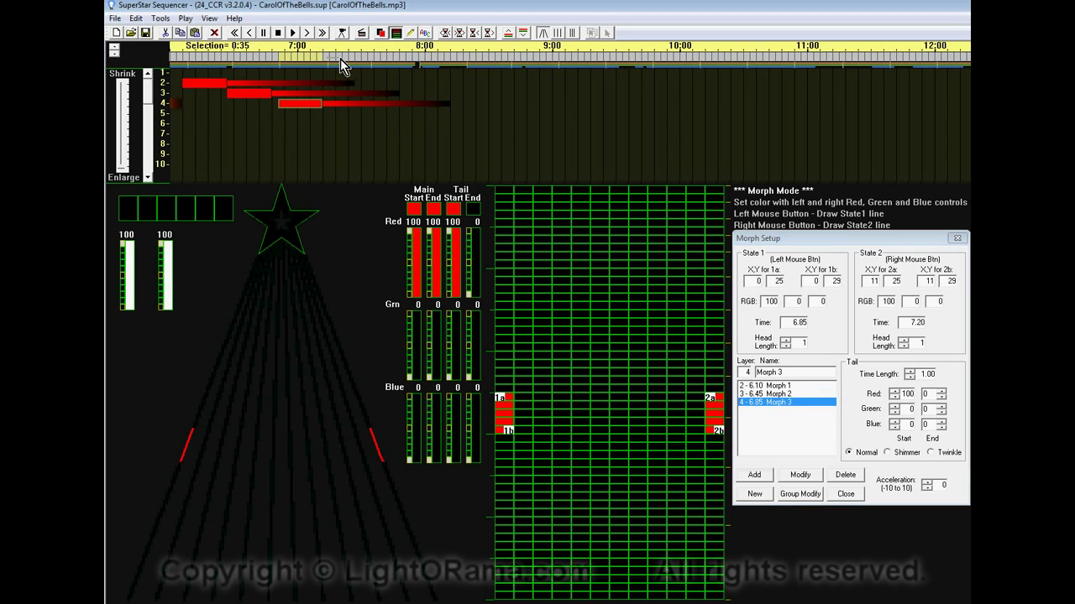
click(364, 58)
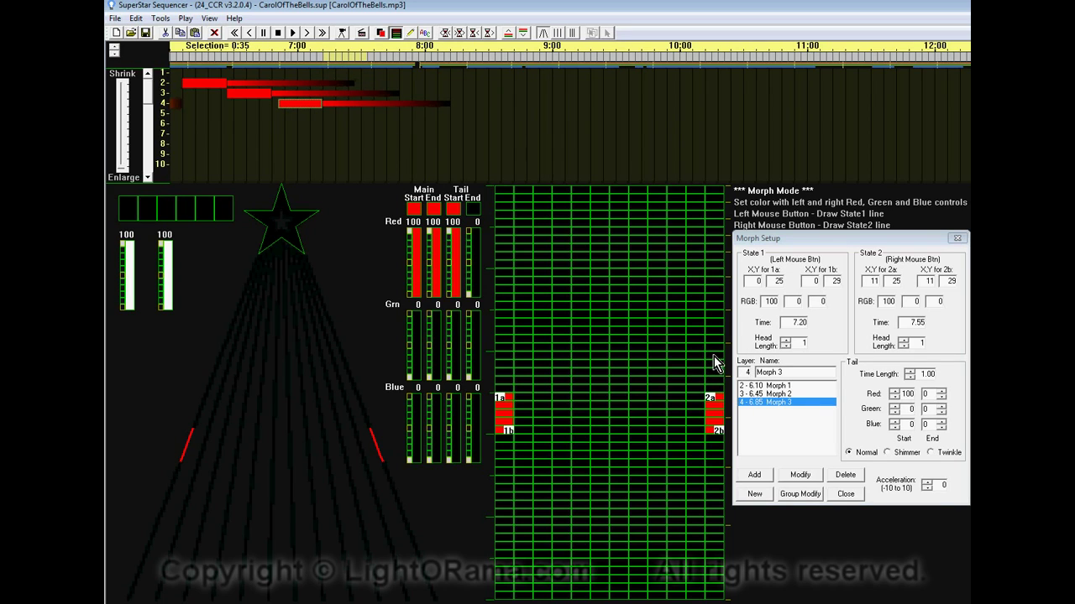
drag(714, 354, 714, 391)
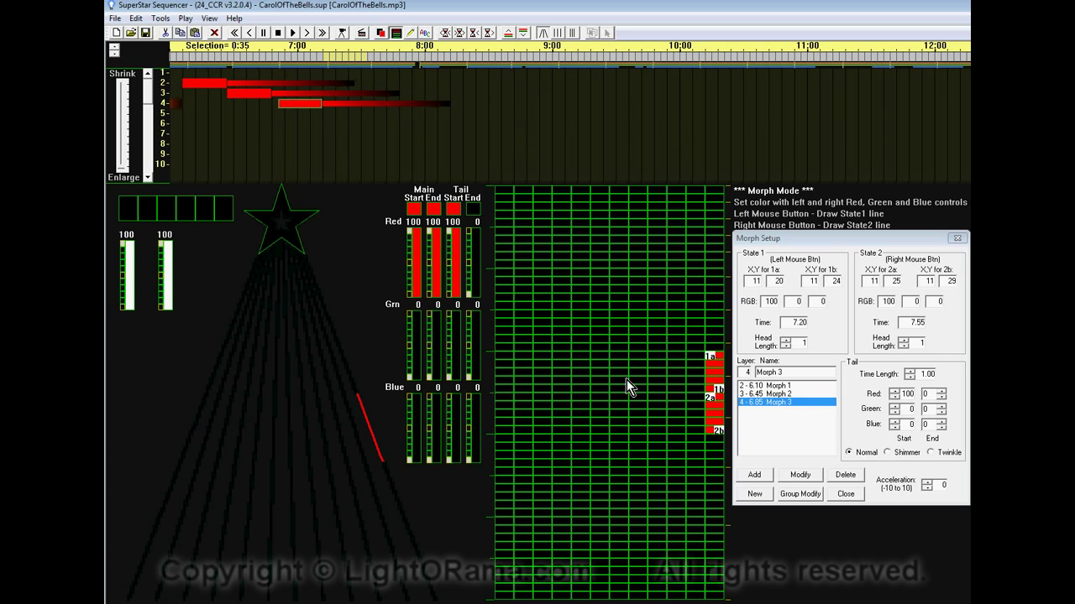
right_click(506, 388)
click(754, 475)
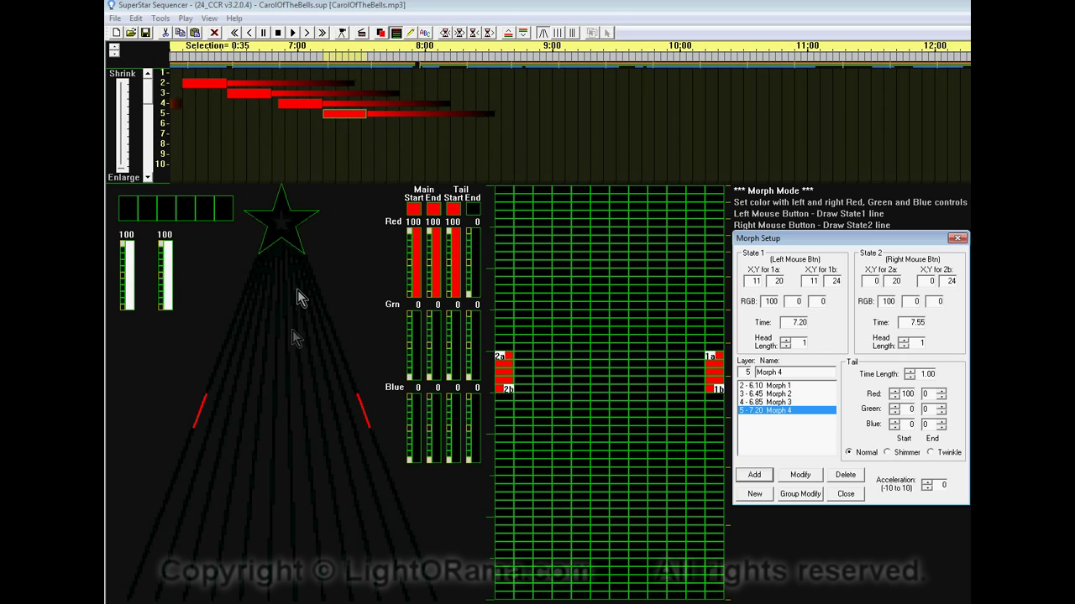
click(293, 33)
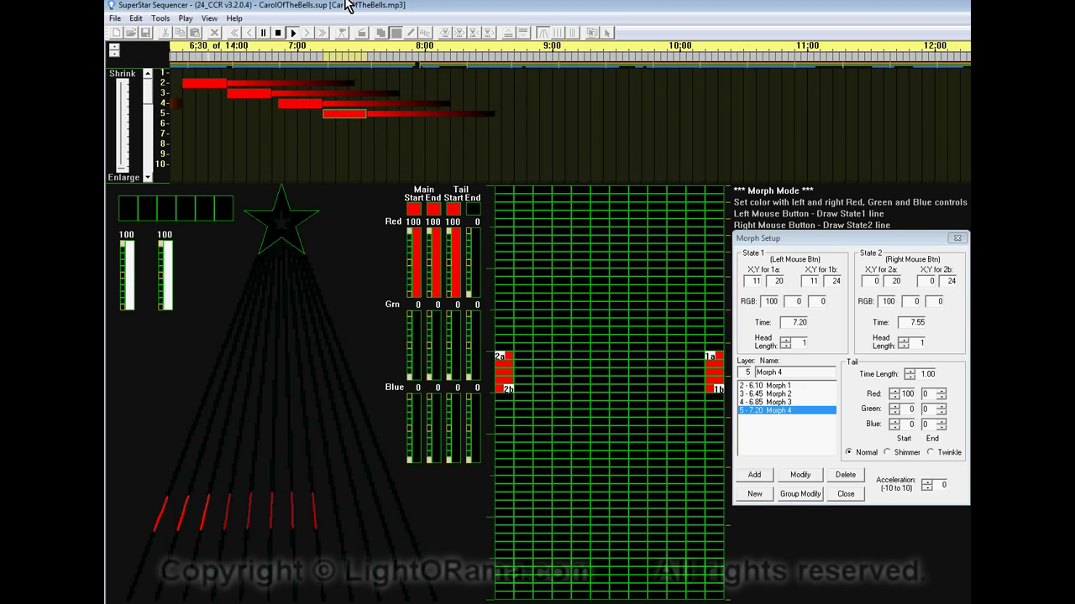
click(294, 34)
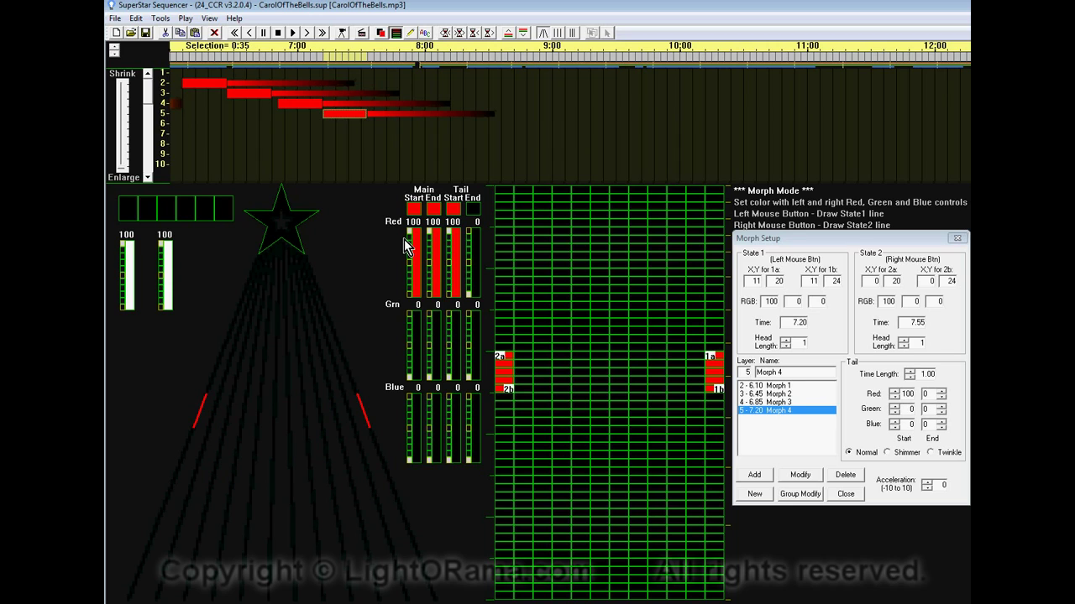
Set the tail time length of all four morphs together to 0.35, and preview the sequence
drag(199, 84, 423, 143)
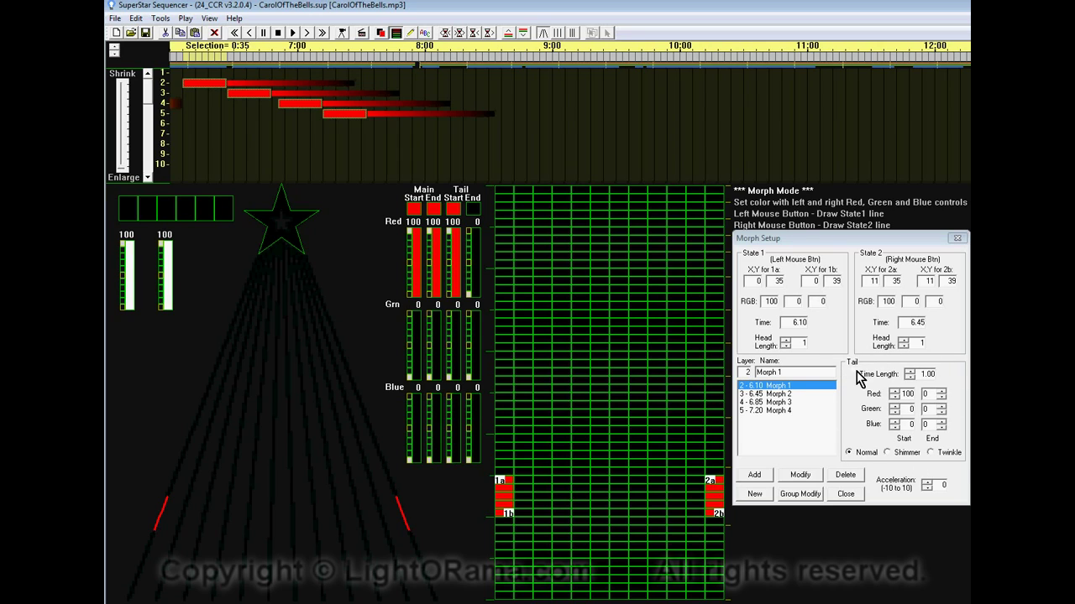
click(910, 377)
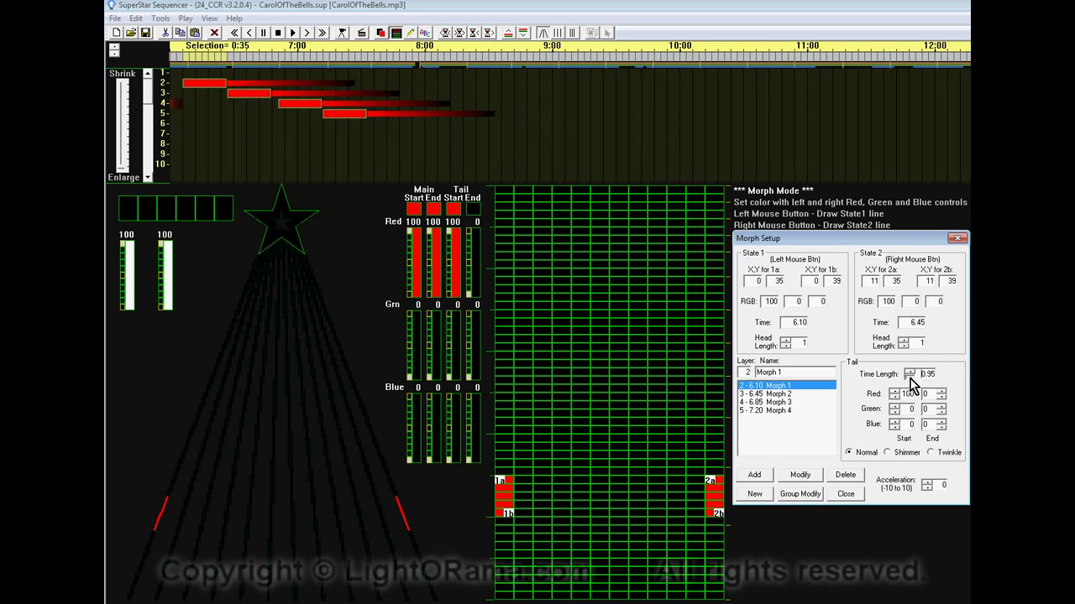
click(910, 377)
click(910, 377)
click(910, 377)
click(910, 377)
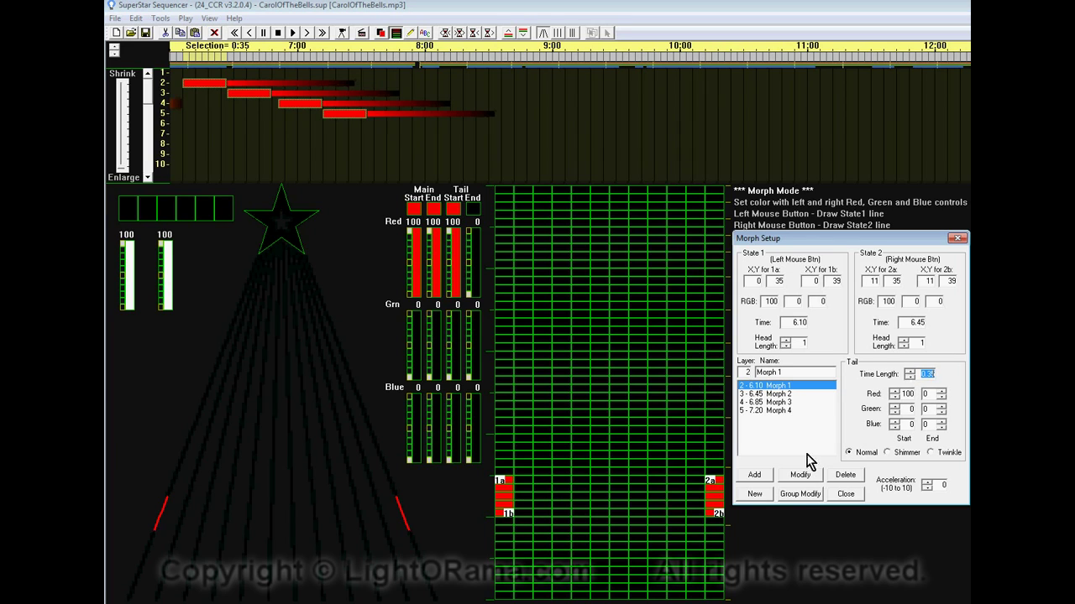
click(799, 494)
click(830, 461)
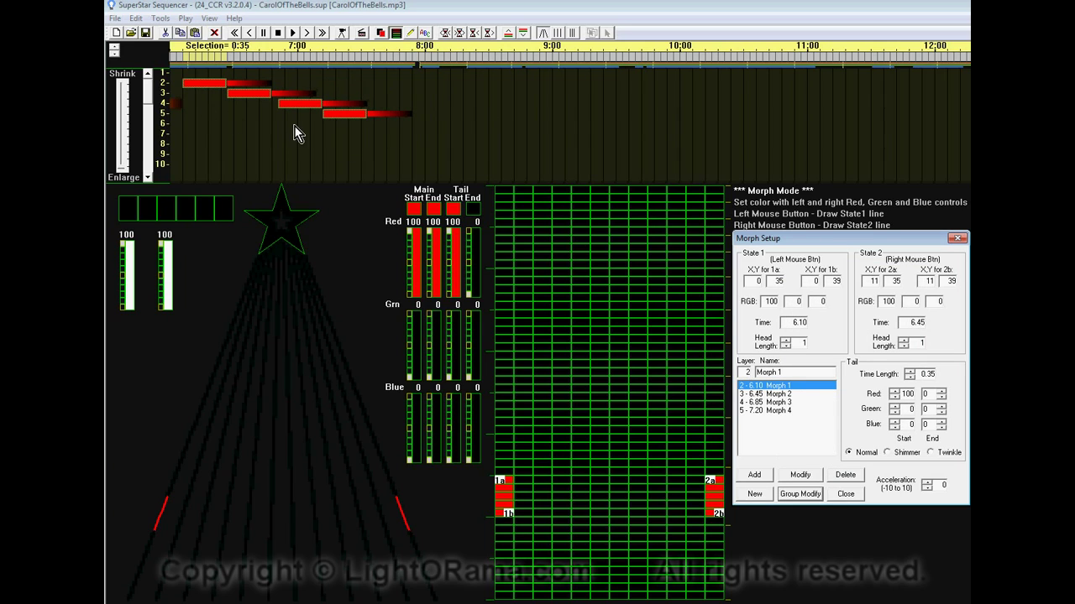
click(292, 32)
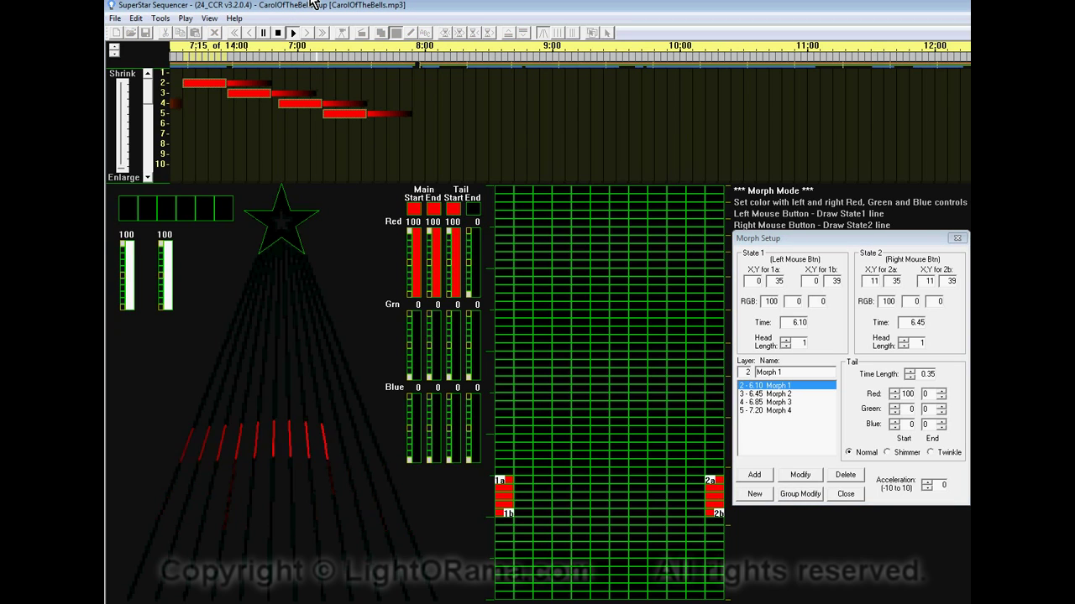
click(293, 34)
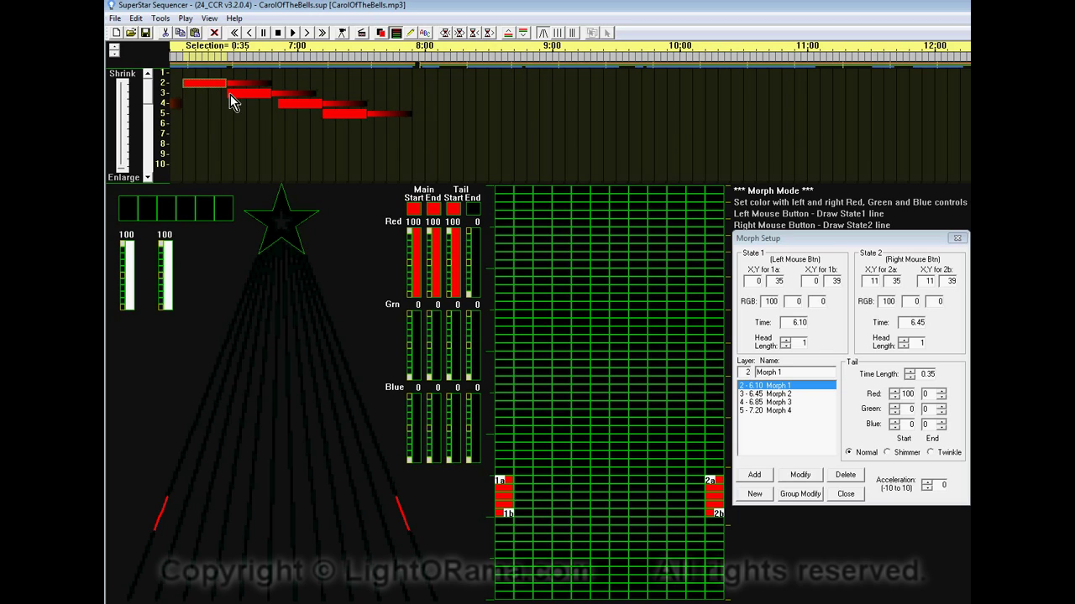
Move Morph 1 to layer 5 and Morph 2 to layer 4 in the timeline
click(525, 38)
click(526, 38)
click(526, 38)
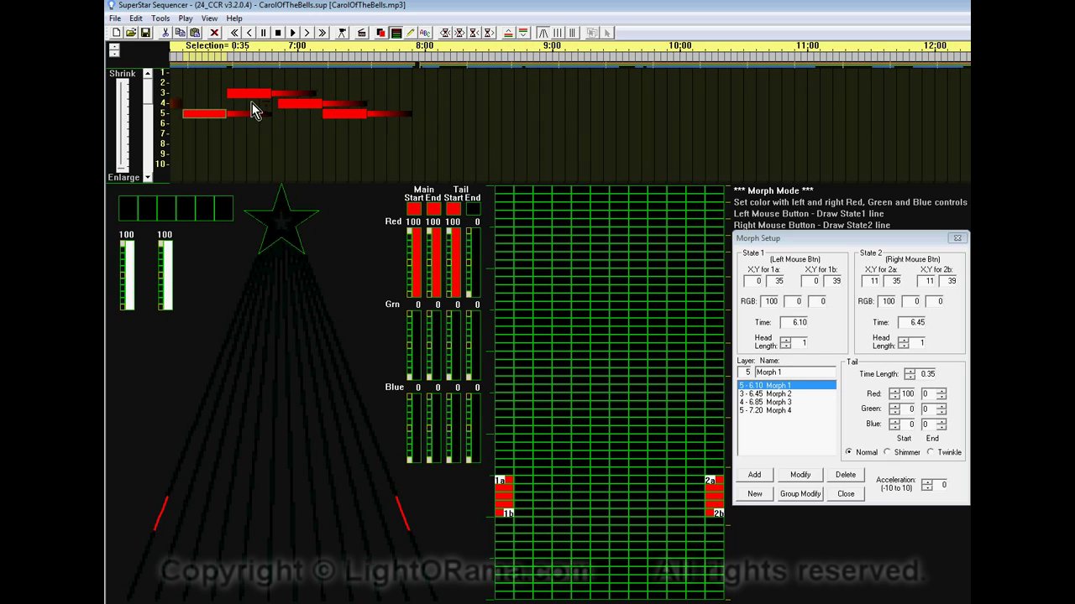
click(254, 96)
click(526, 38)
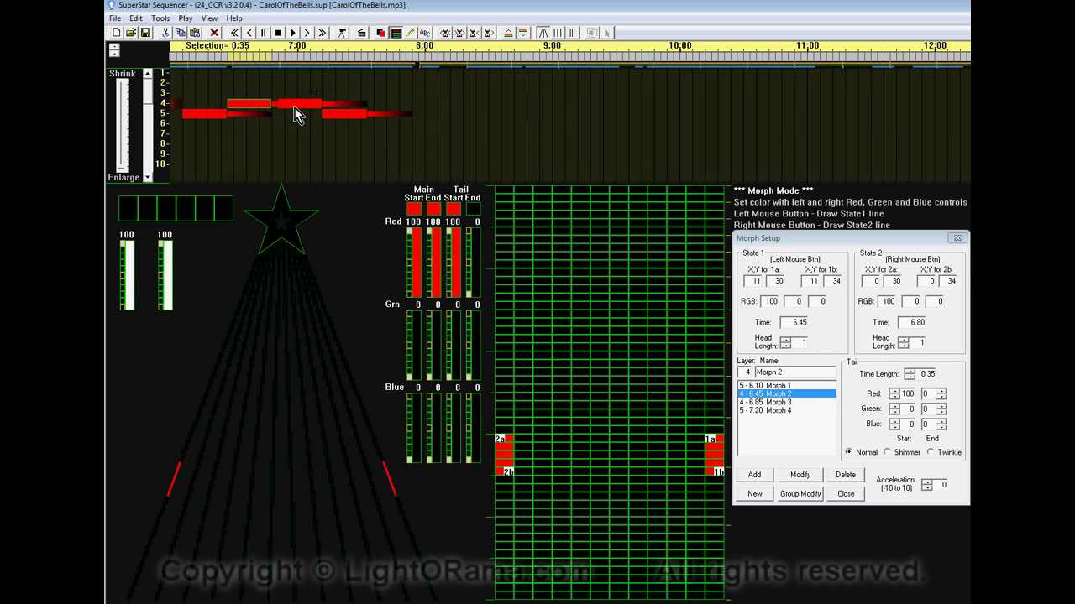
Move Morph 3 to layer 3 and Morph 4 to layer 2, and preview the sequence
click(293, 107)
click(503, 32)
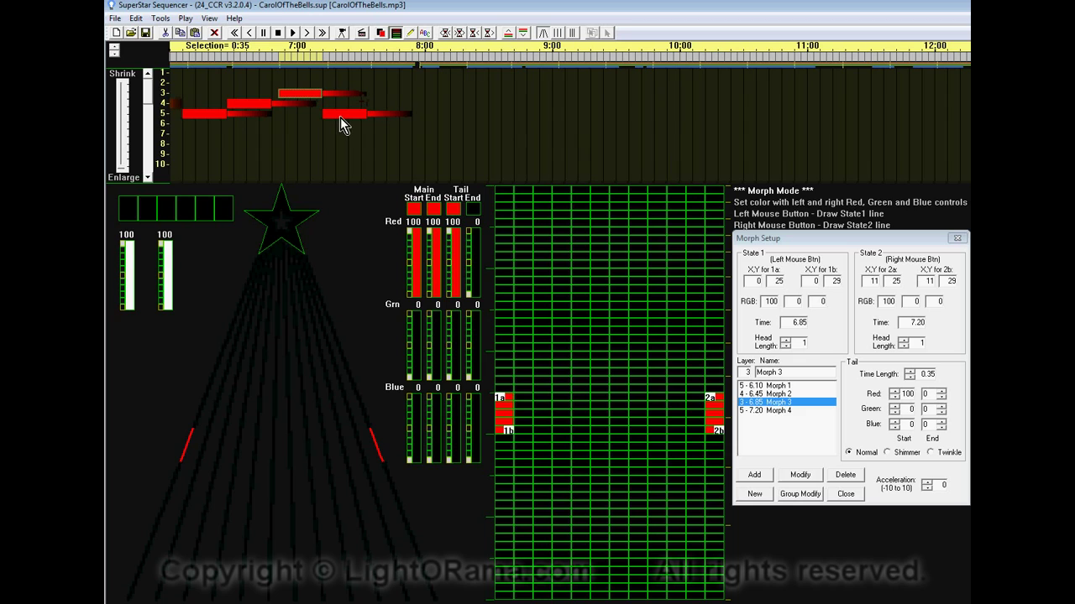
click(341, 118)
click(508, 32)
click(508, 32)
click(508, 32)
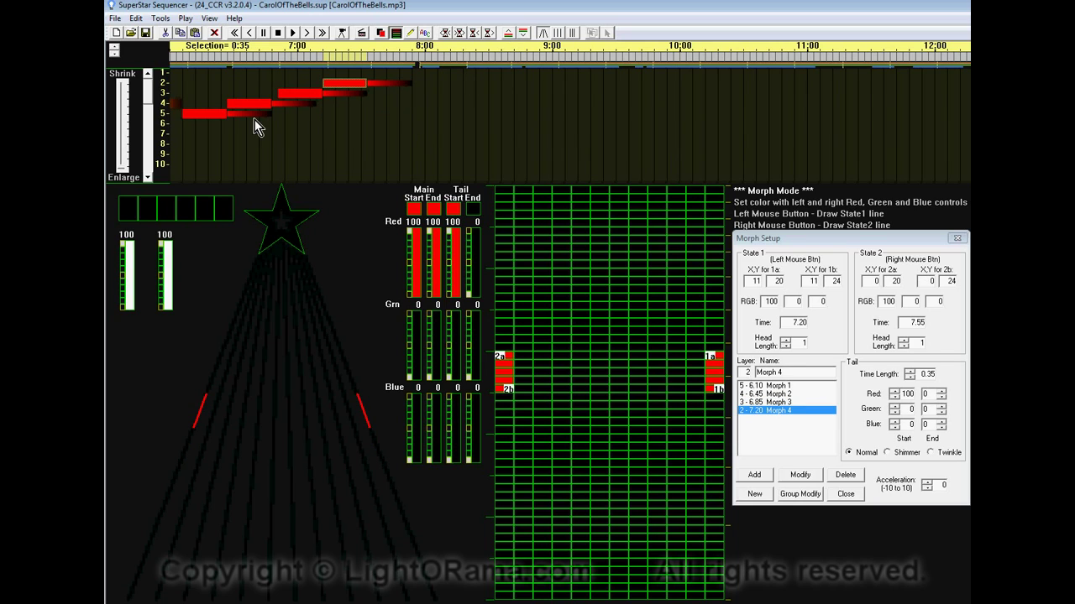
click(293, 32)
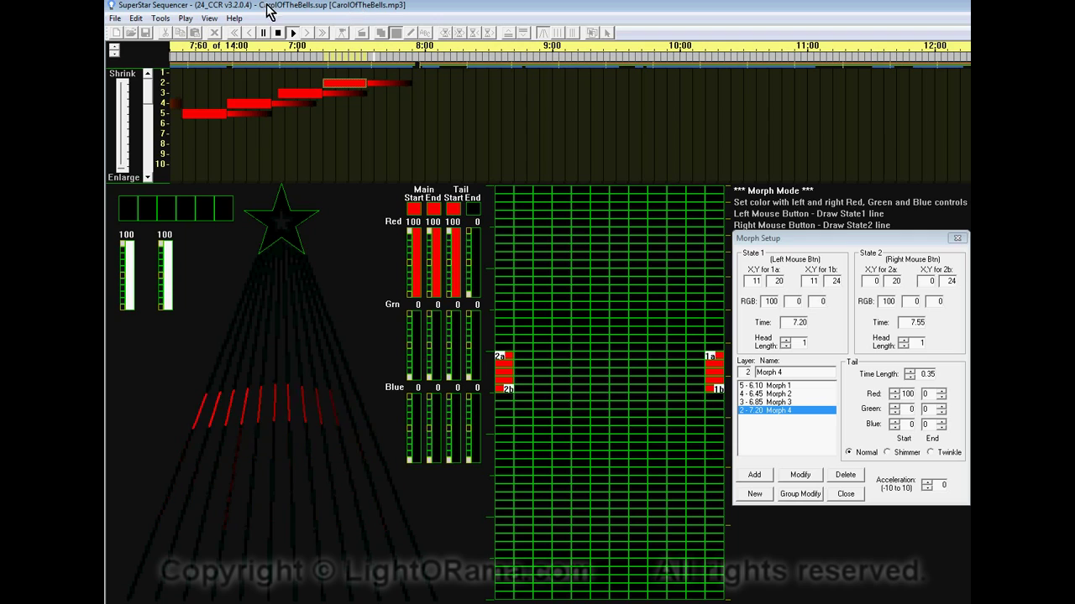
click(293, 32)
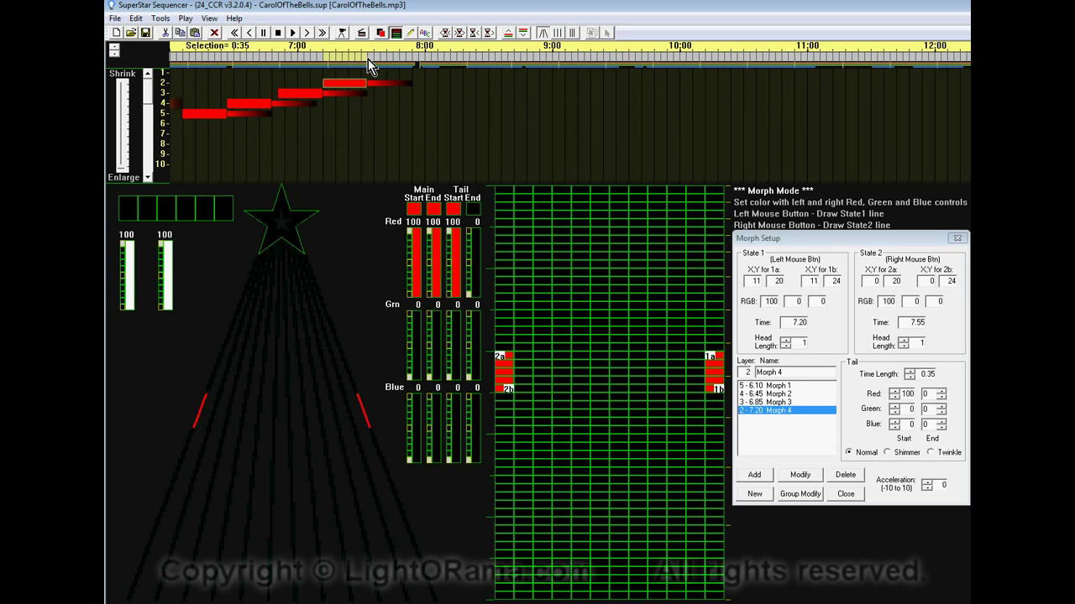
Paste a copy of Morph 3 after Morph 4 and shift it earlier to run 7.55–7.90
click(302, 94)
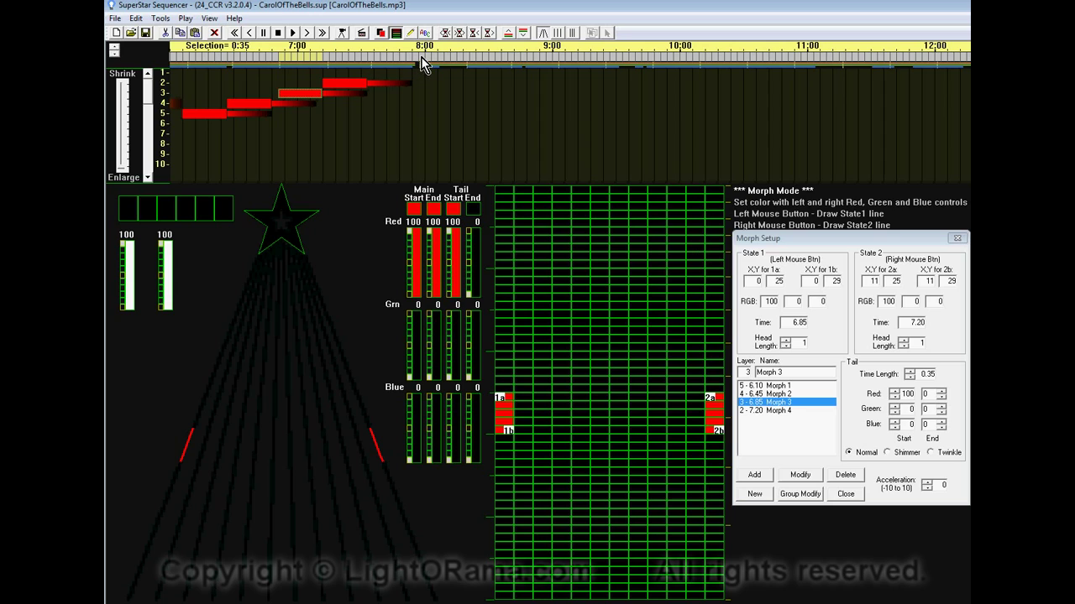
click(195, 32)
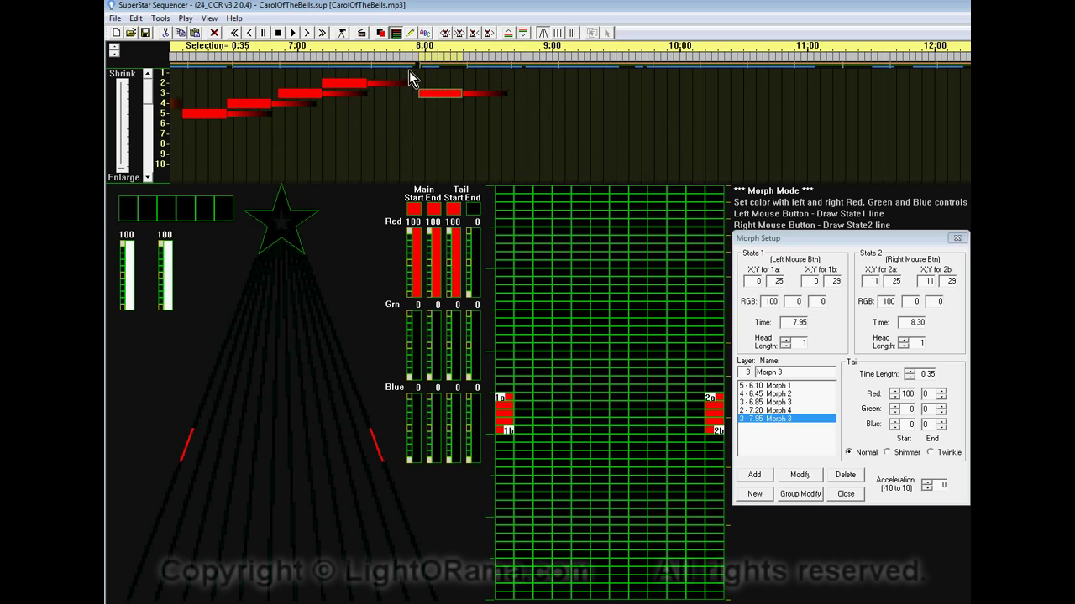
click(446, 33)
click(447, 32)
click(446, 33)
click(447, 33)
click(447, 32)
click(447, 33)
click(447, 33)
click(446, 32)
click(447, 32)
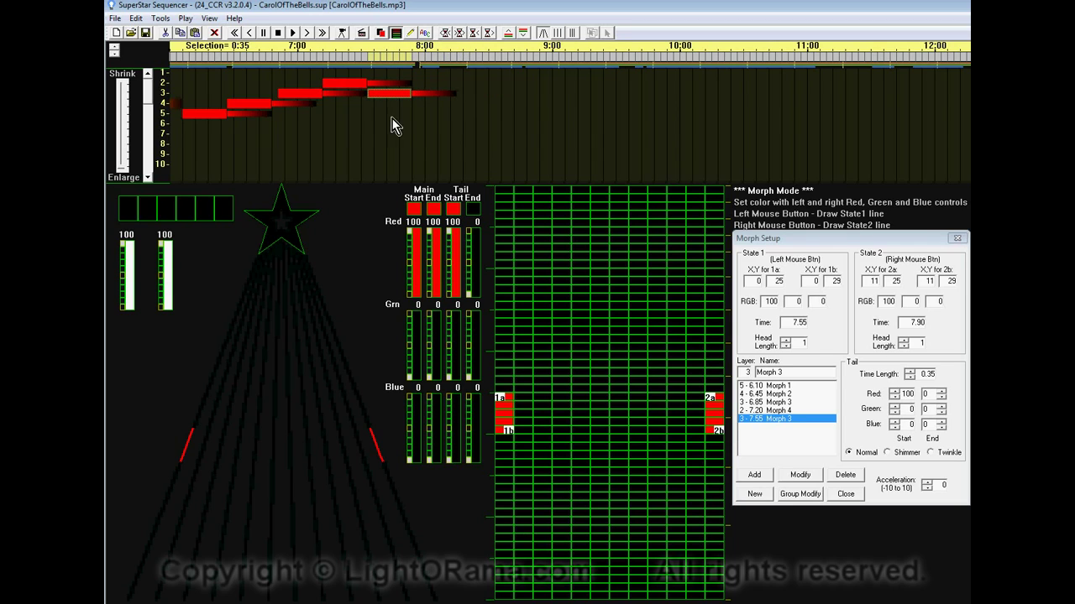
Copy Morph 2 and paste it at 7.95–8.30 on layer 4
click(254, 107)
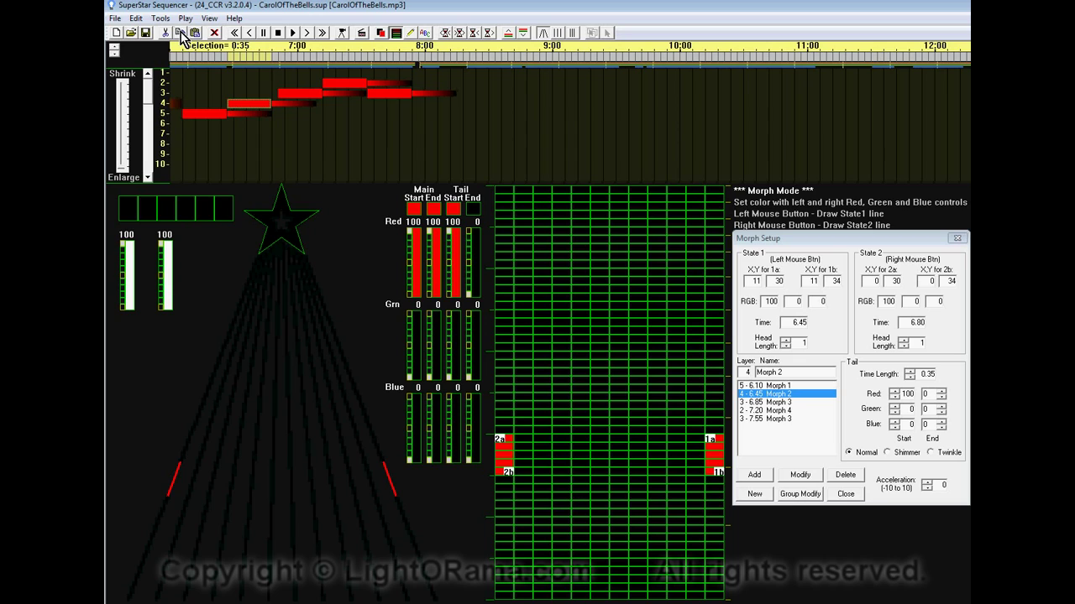
click(422, 58)
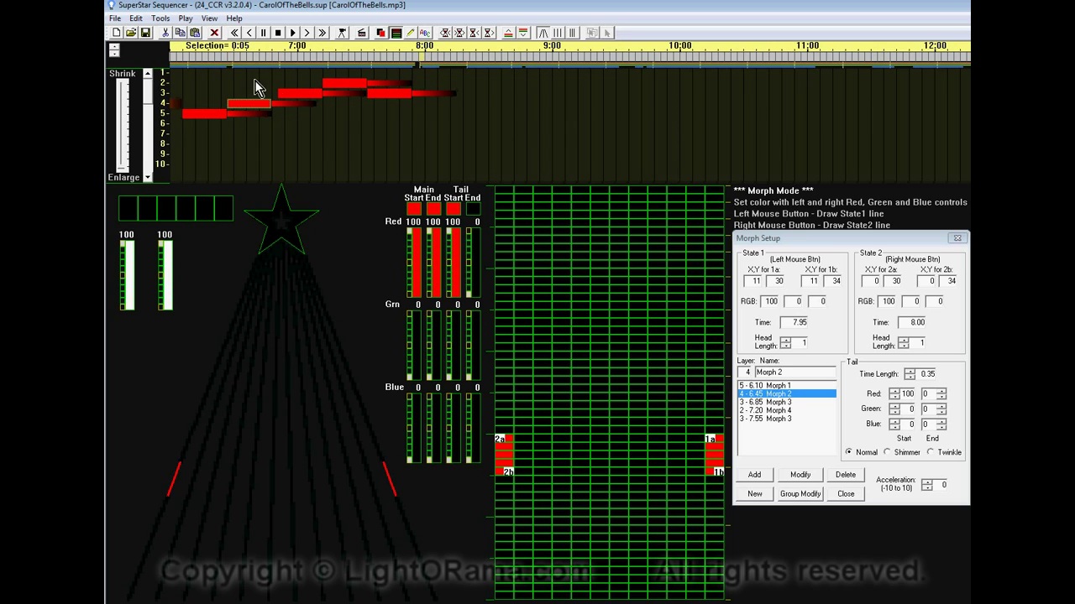
click(200, 36)
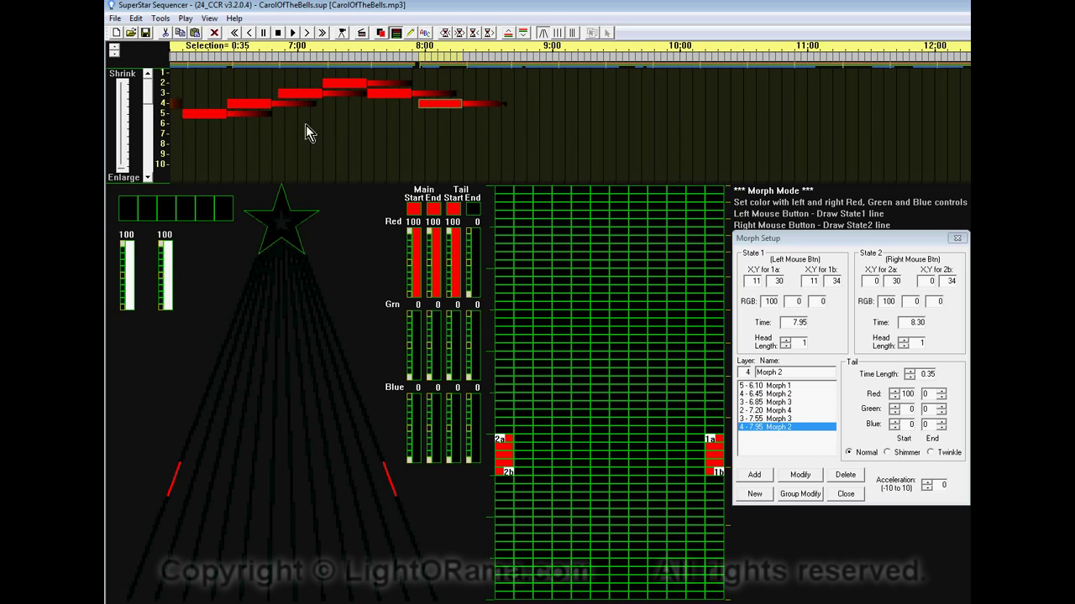
Copy Morph 1, paste it at 8.30–8.65 on layer 5, and preview the sequence
click(212, 113)
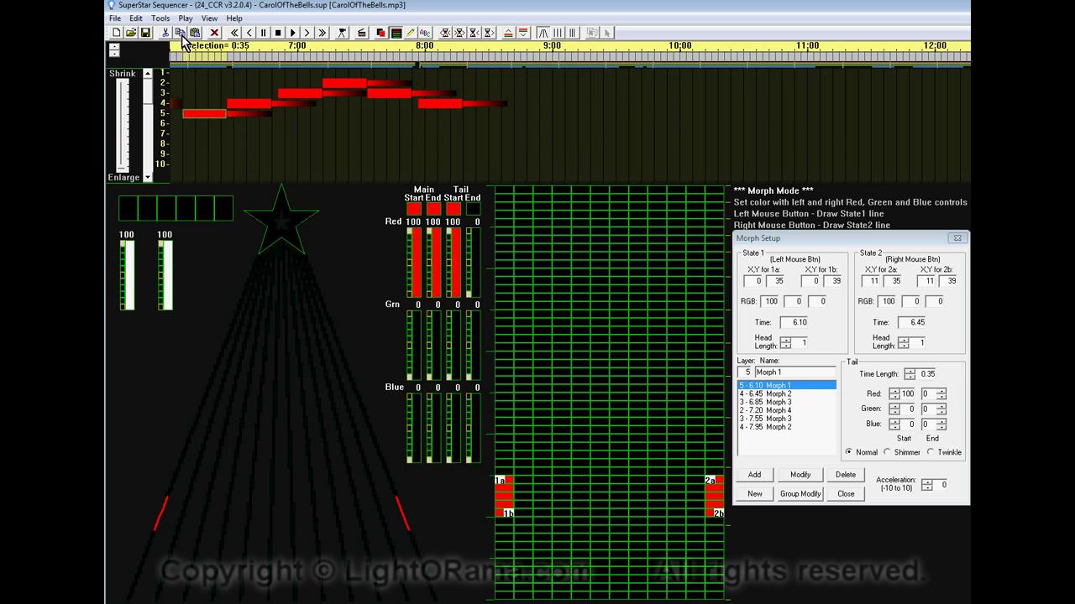
click(463, 57)
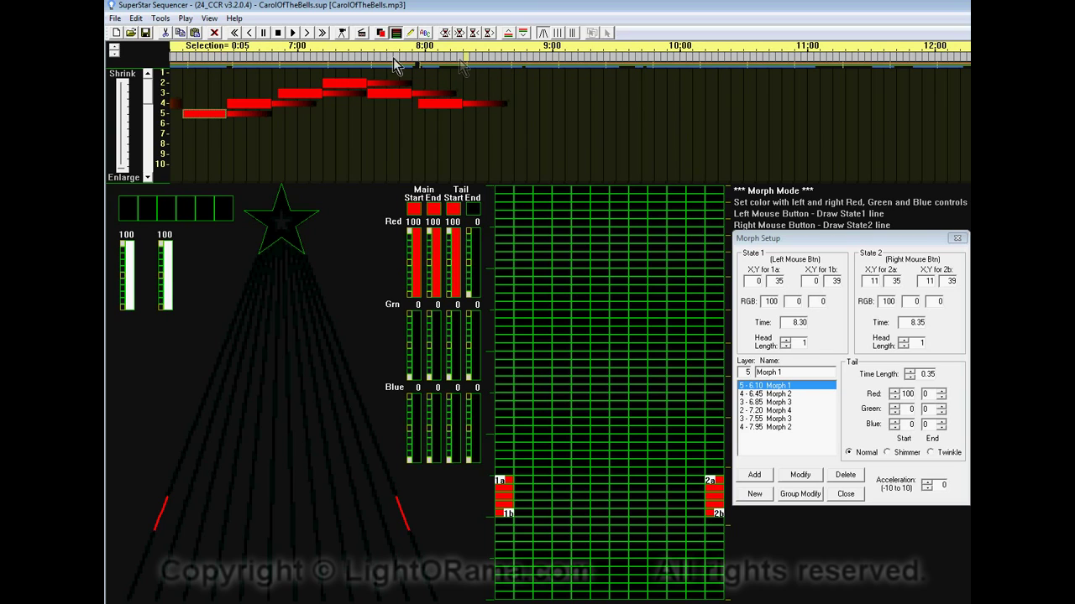
click(199, 38)
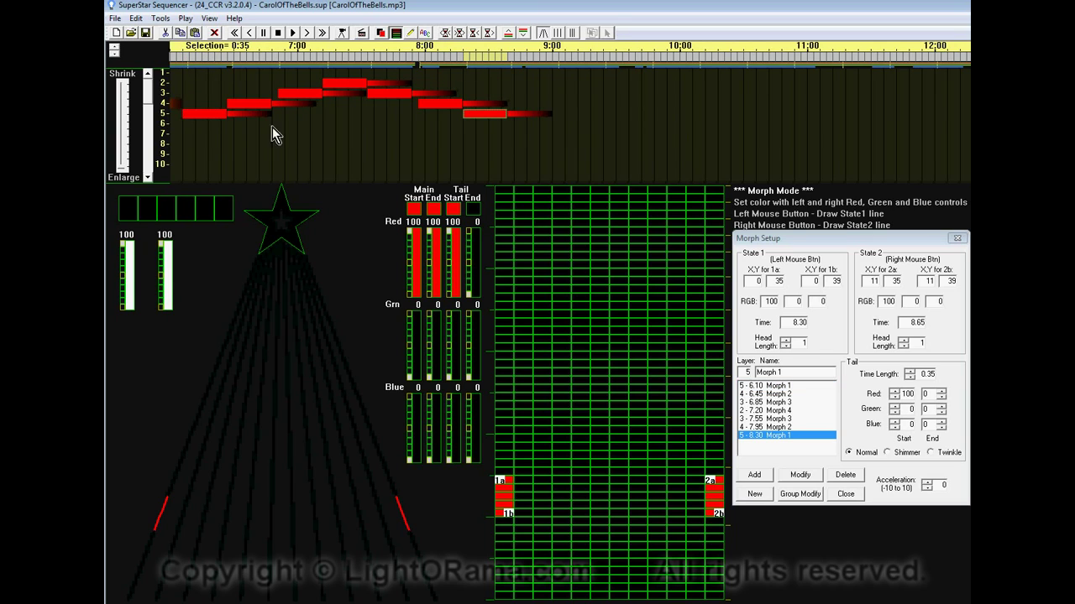
click(294, 33)
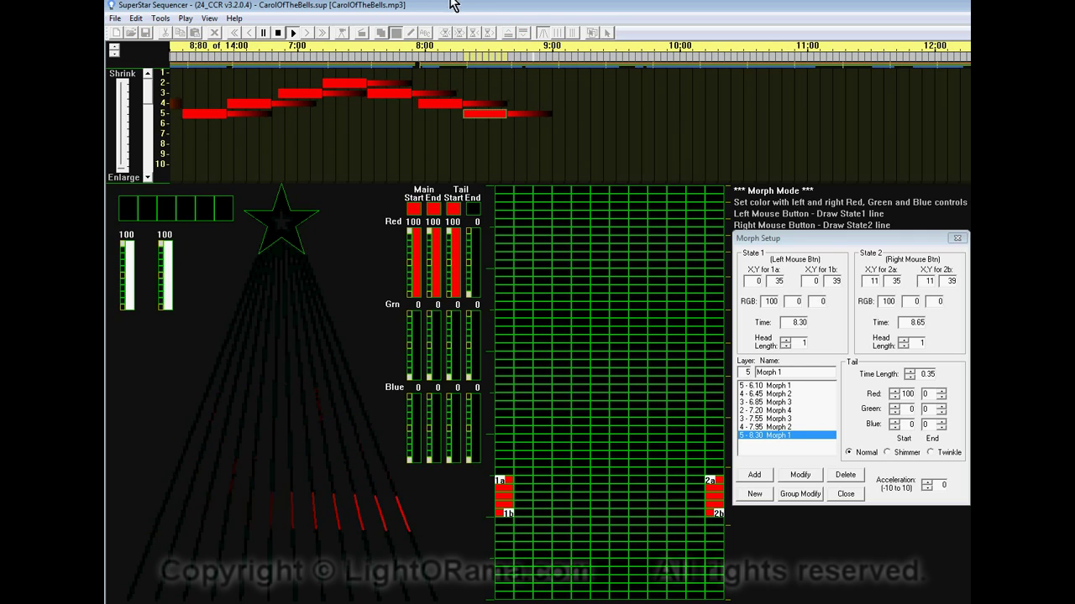
click(292, 34)
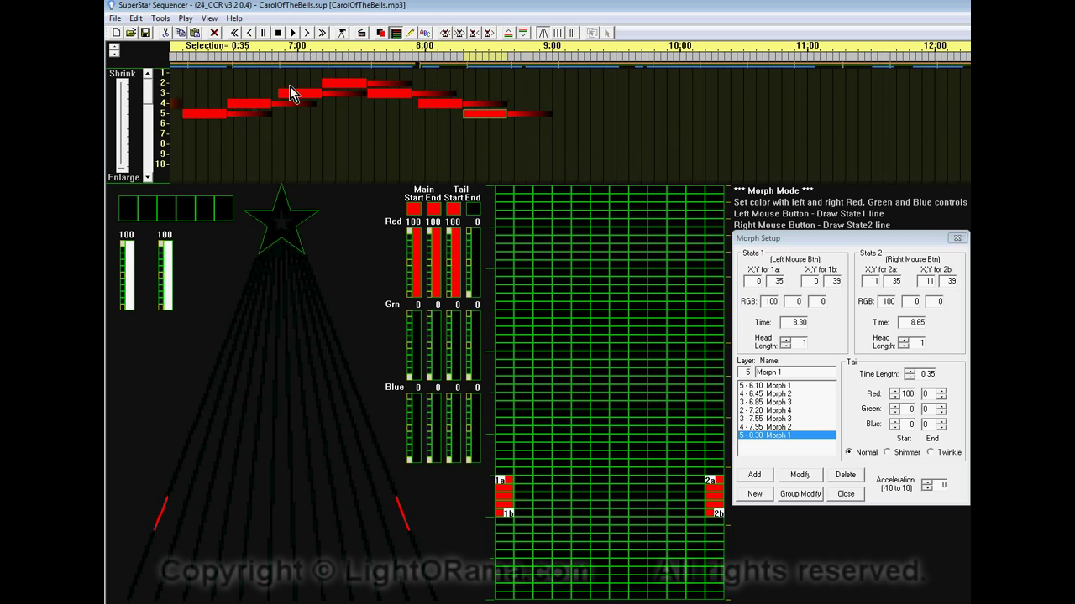
Add a morph at 8.65–9.00 with State 1 from 11,40 to 11,44 and State 2 from 0,40 to 0,44
click(550, 59)
click(490, 115)
click(549, 57)
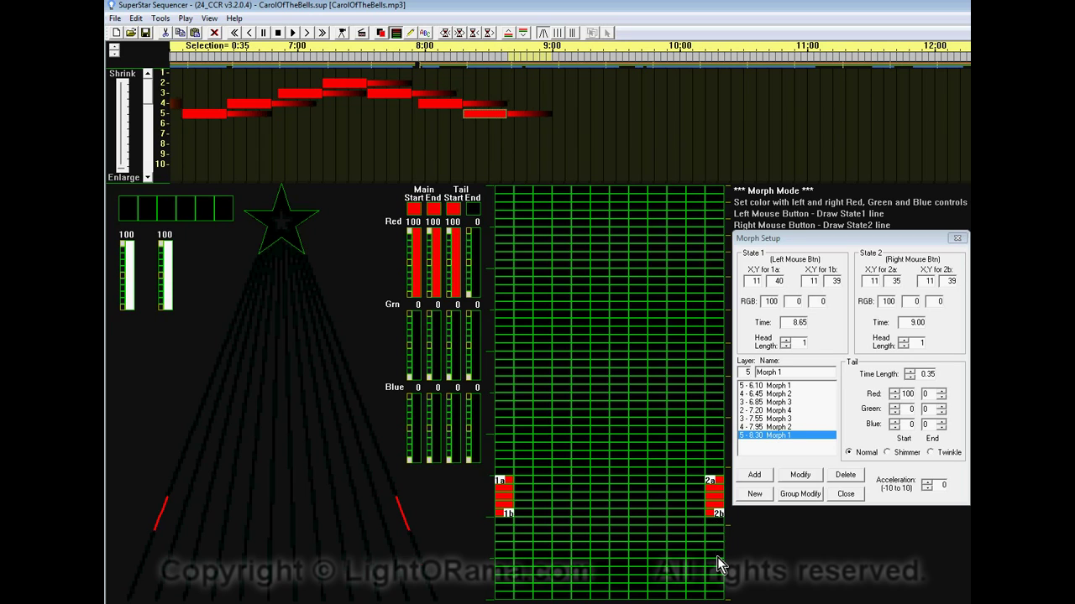
drag(711, 522, 716, 554)
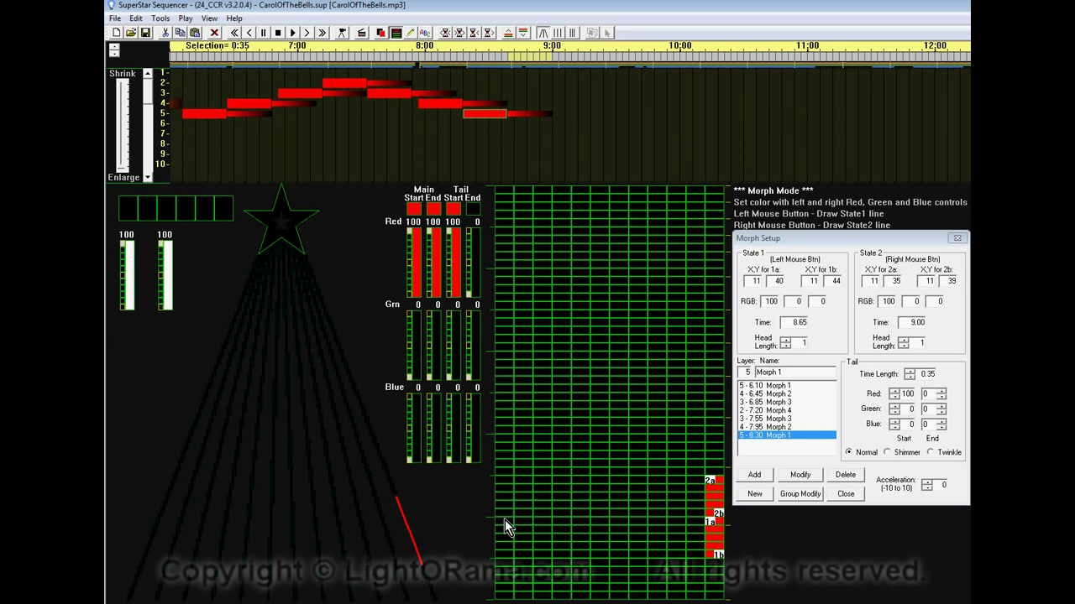
right_click(506, 561)
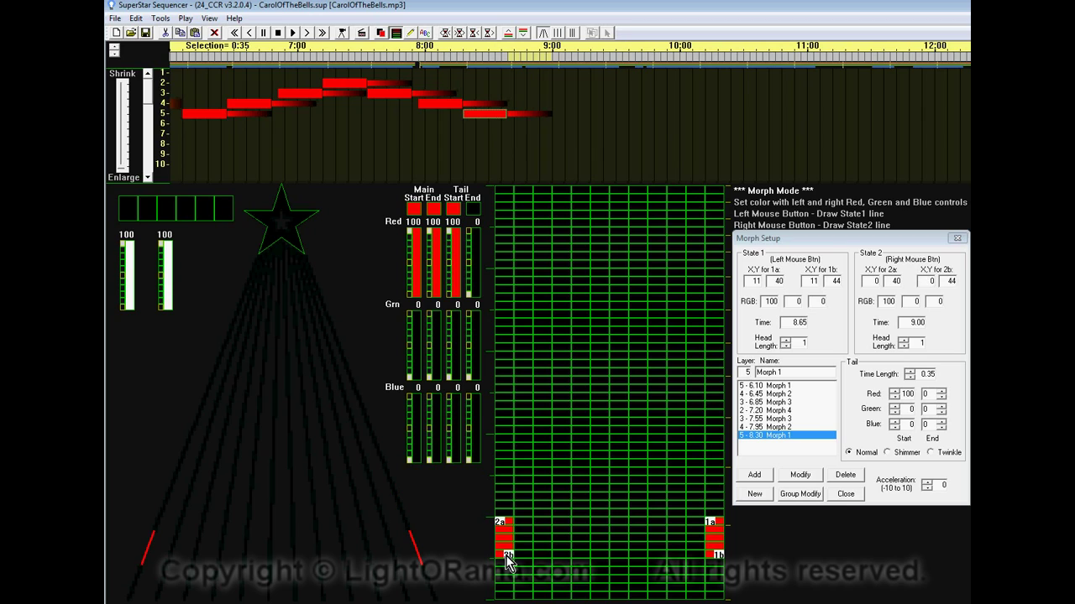
click(754, 476)
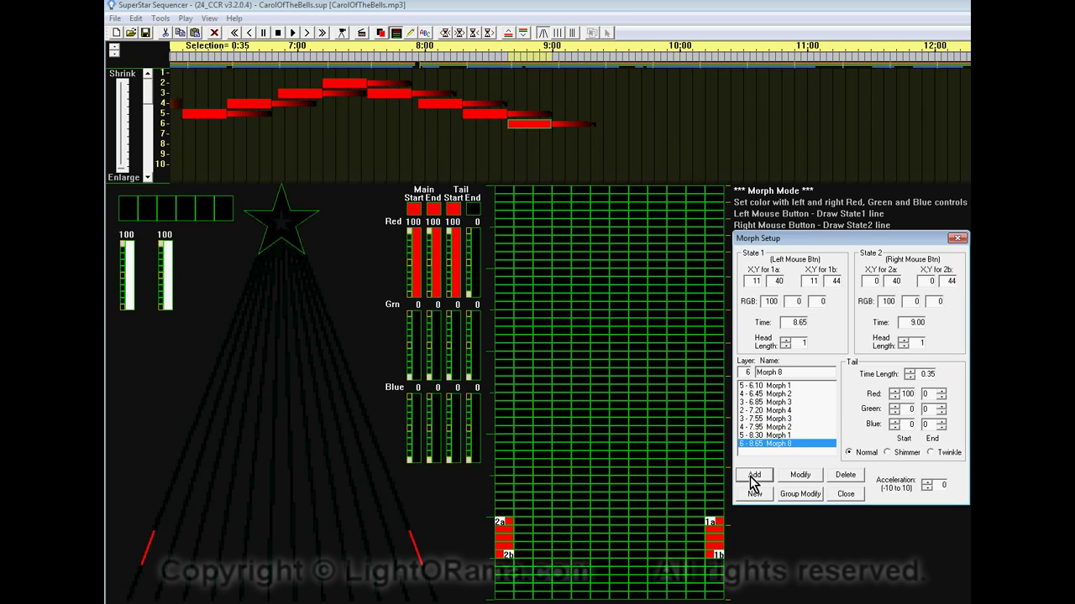
Add a morph at 9.05–9.40 with State 1 from 0,45 to 0,49 and State 2 from 11,45 to 11,49, and preview the sequence
drag(561, 56, 600, 59)
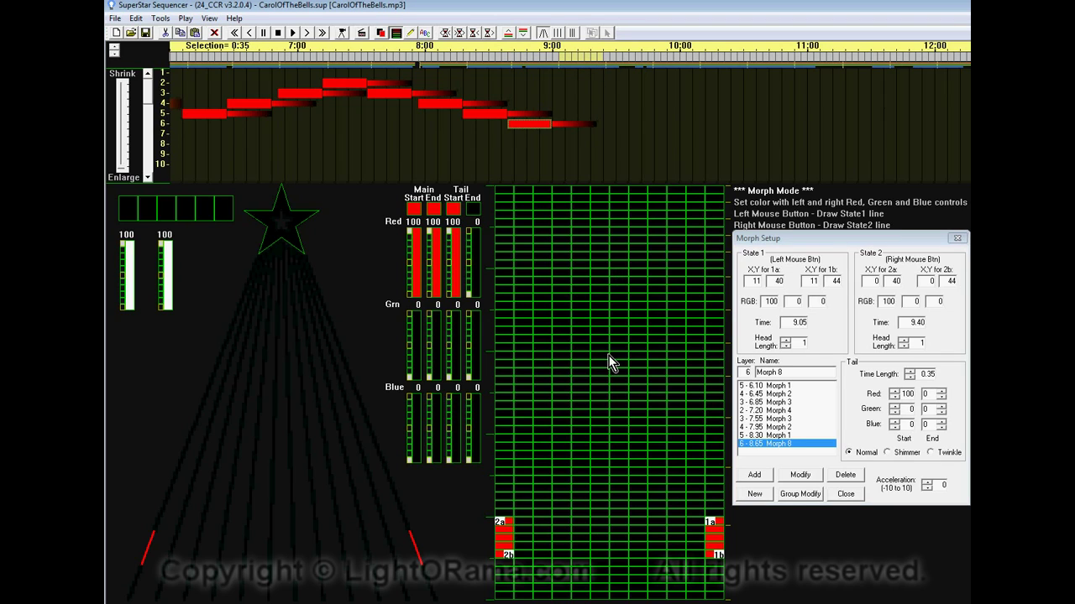
click(507, 599)
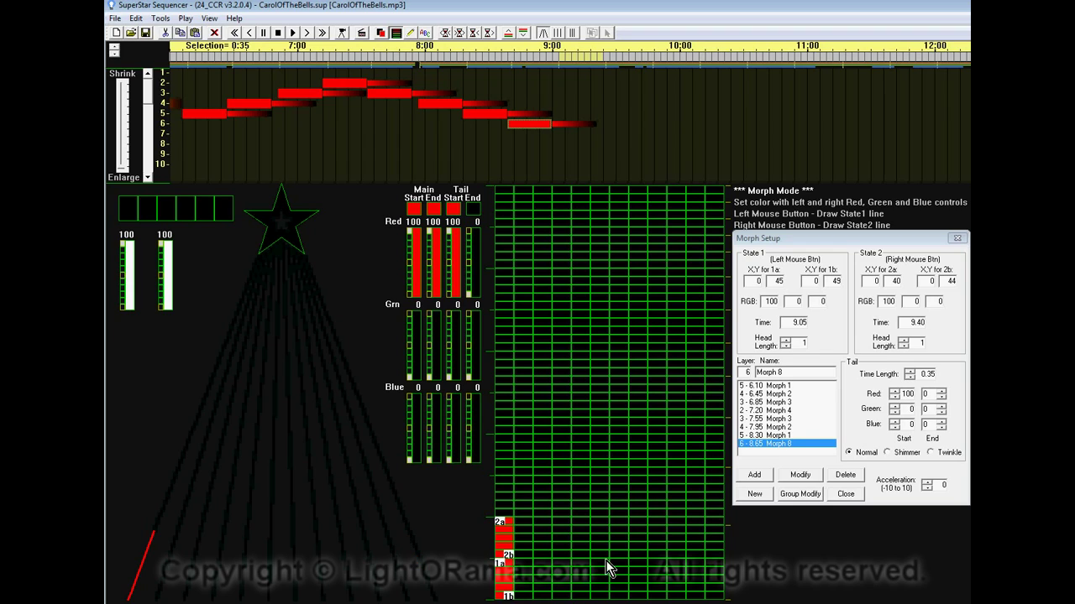
right_click(715, 592)
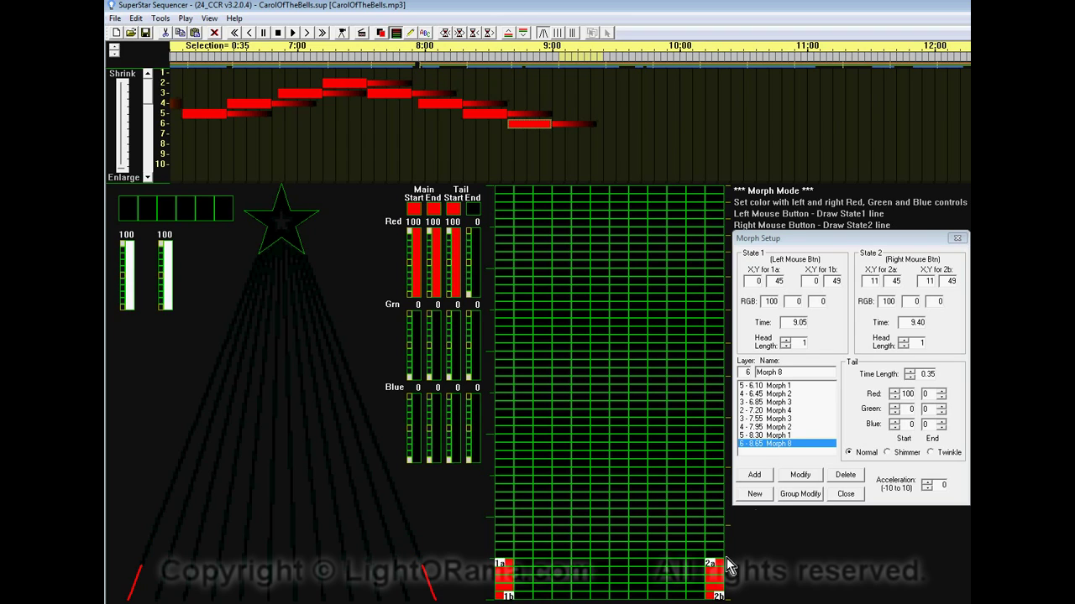
click(755, 476)
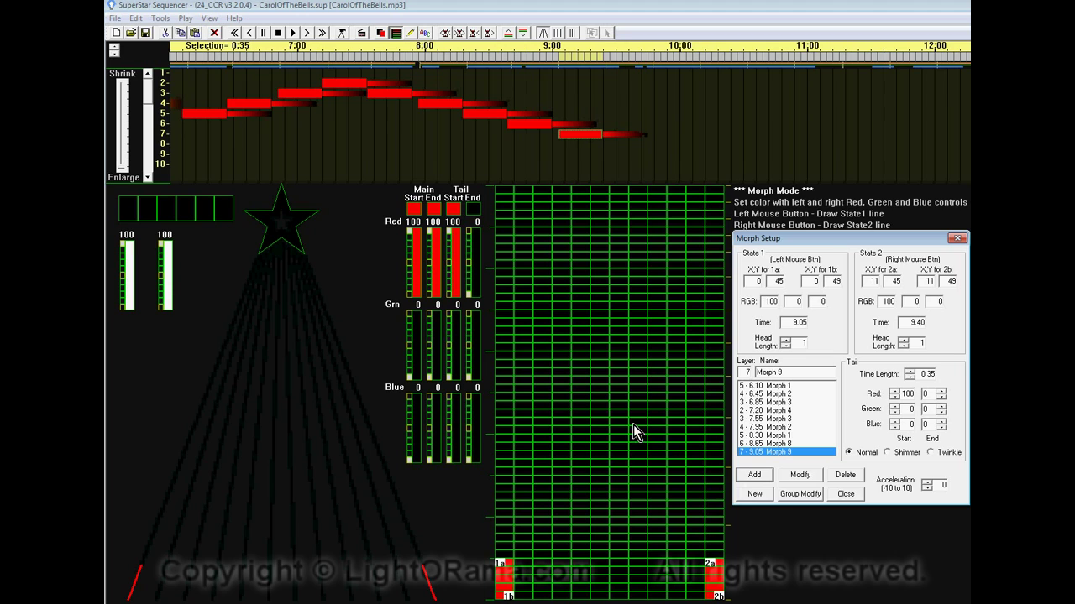
click(292, 34)
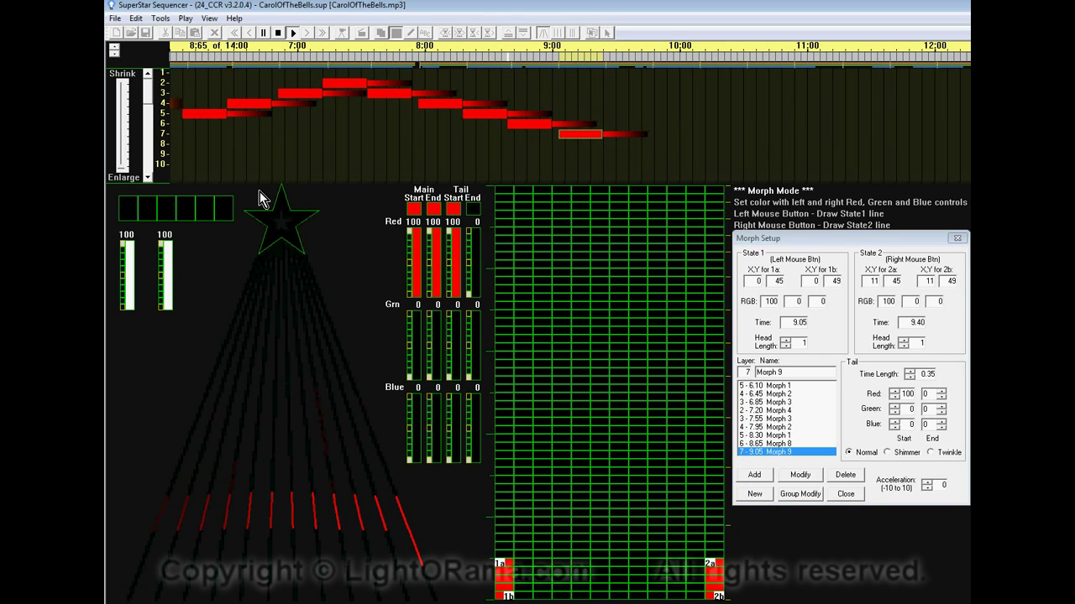
click(291, 32)
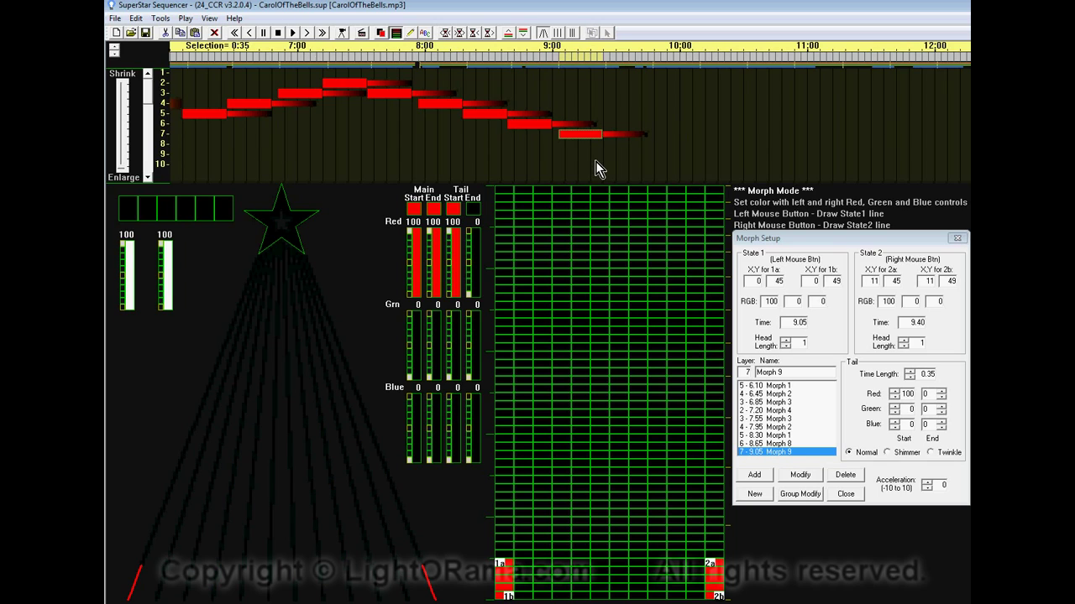
Copy Morph 8 and paste it at 9.40–9.75 on layer 6
click(529, 124)
click(180, 35)
click(607, 57)
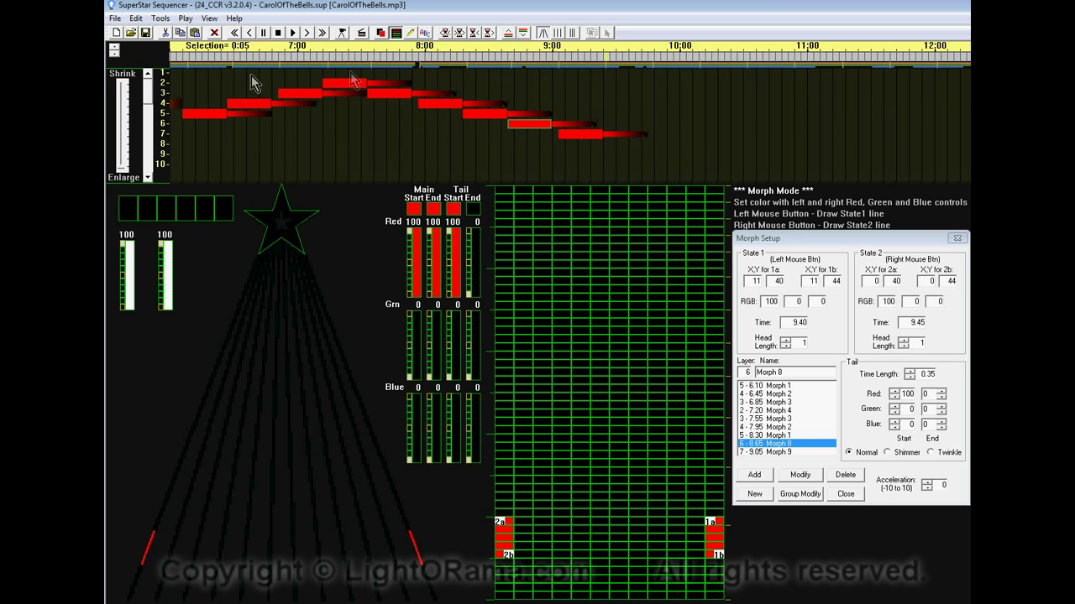
click(194, 33)
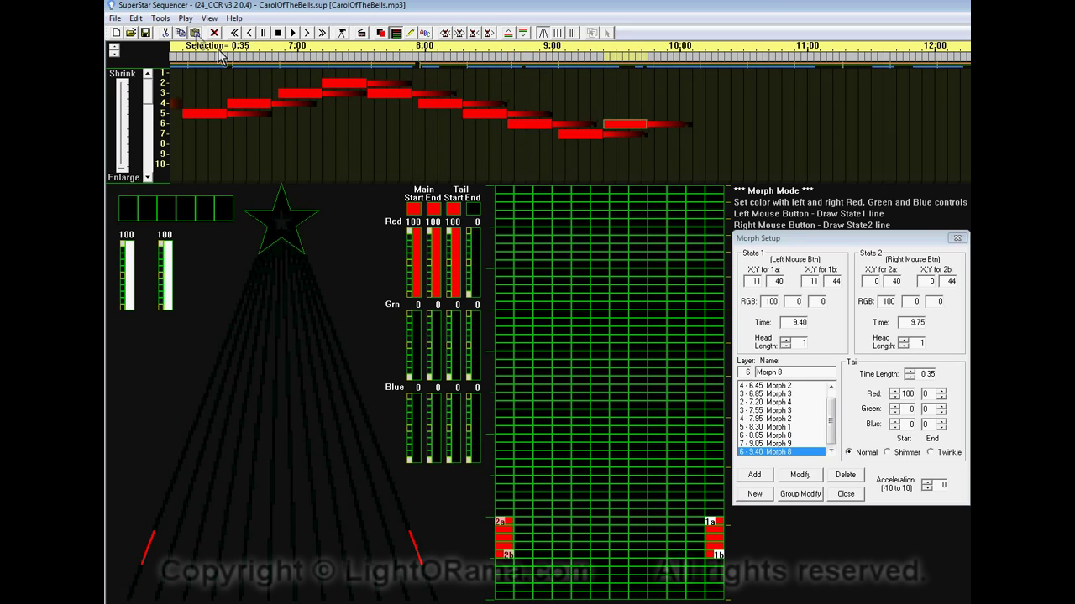
Copy the Morph 1 that starts at 8.30 and paste it at 9.75–10.10 on layer 5
click(484, 114)
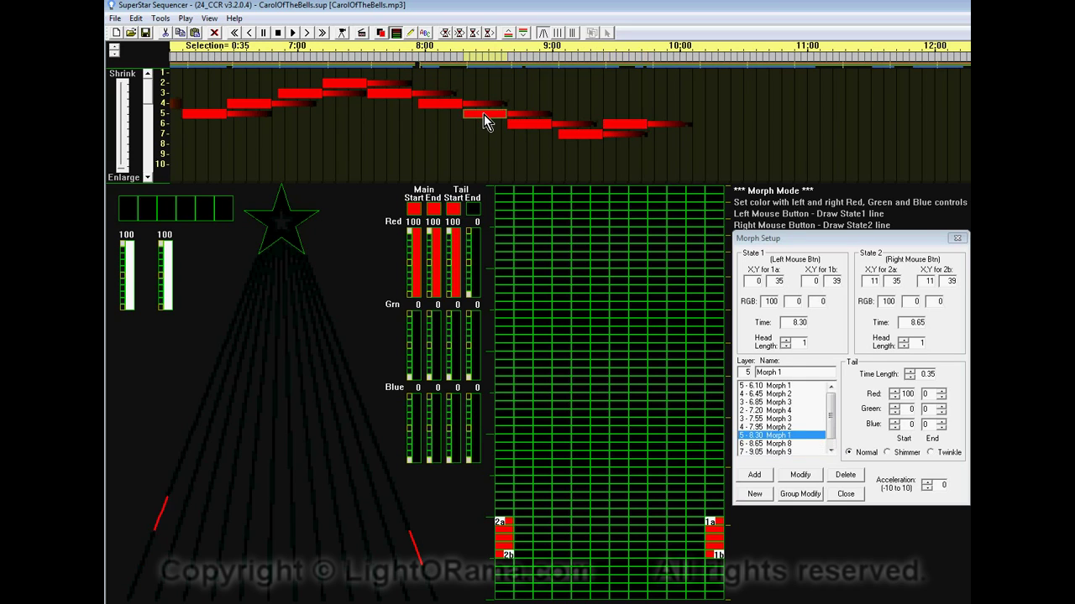
click(650, 58)
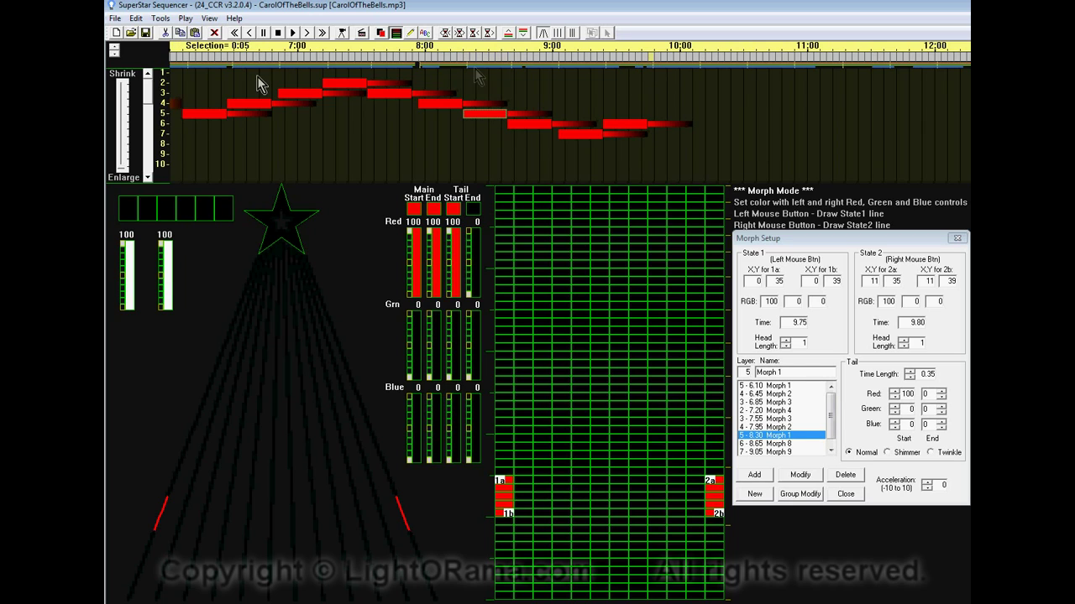
click(194, 32)
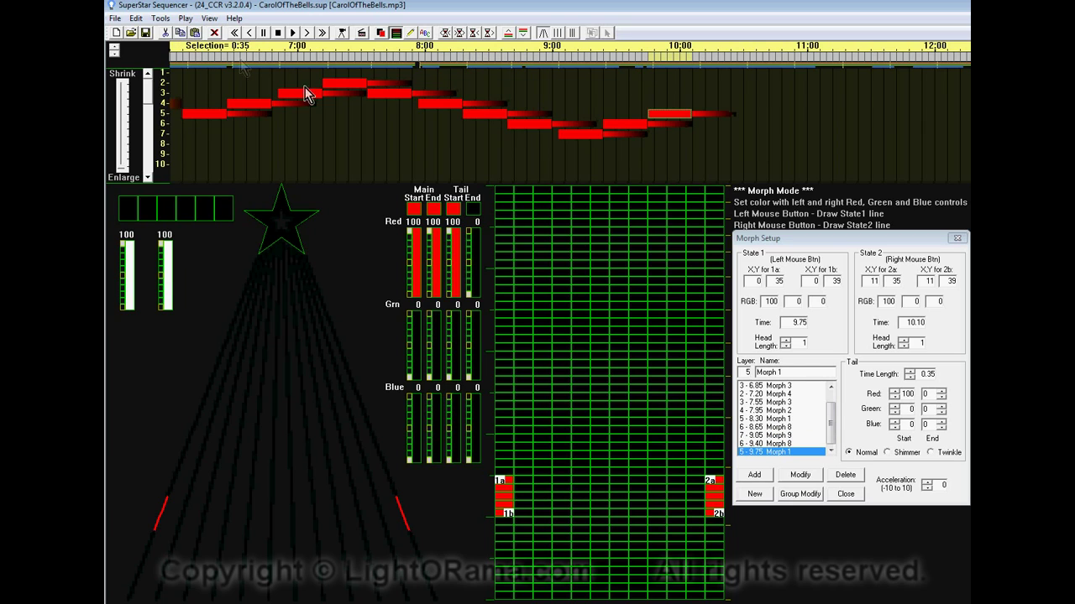
Copy the Morph 2 that starts at 7.95 and paste it at 10.15–10.50 on layer 4
click(441, 105)
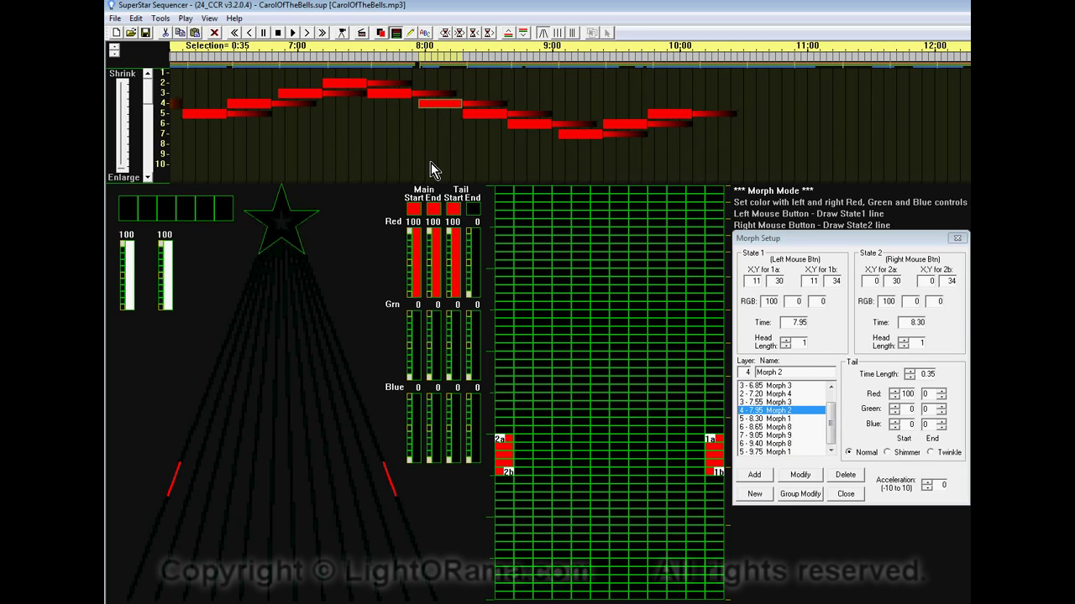
click(702, 59)
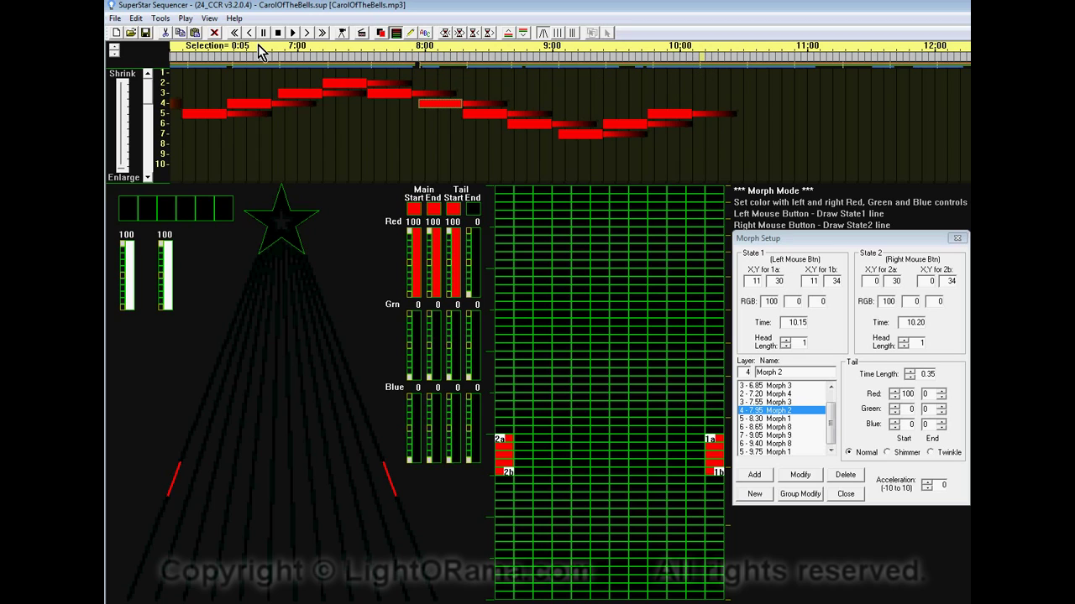
key(ctrl+v)
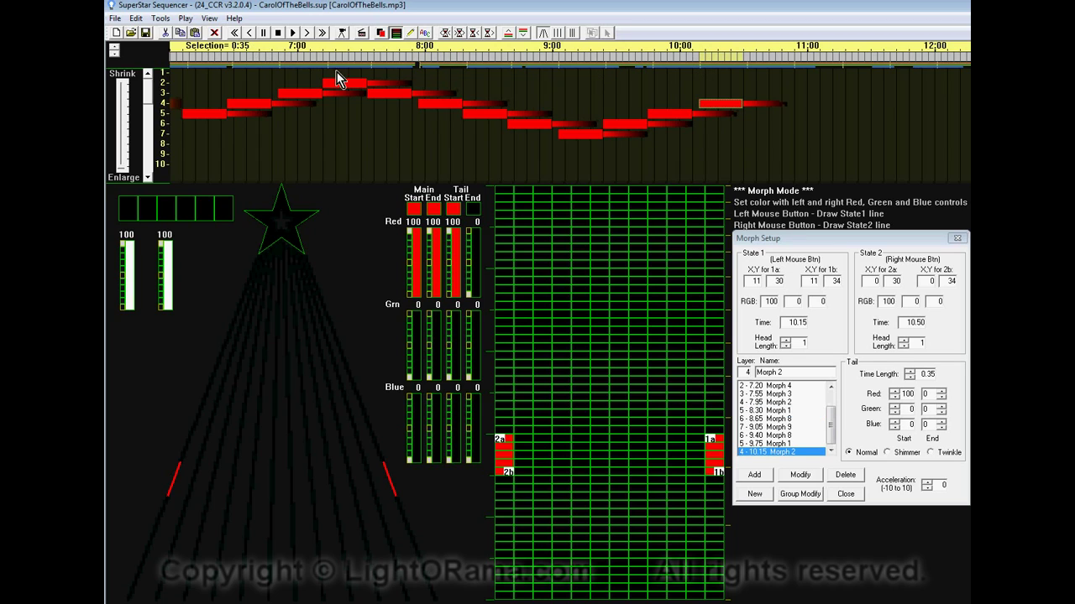
Paste copies of Morph 3 at 10.50–10.85 on layer 3 and Morph 4 at 10.90–11.25 on layer 2, and preview the sequence
click(395, 96)
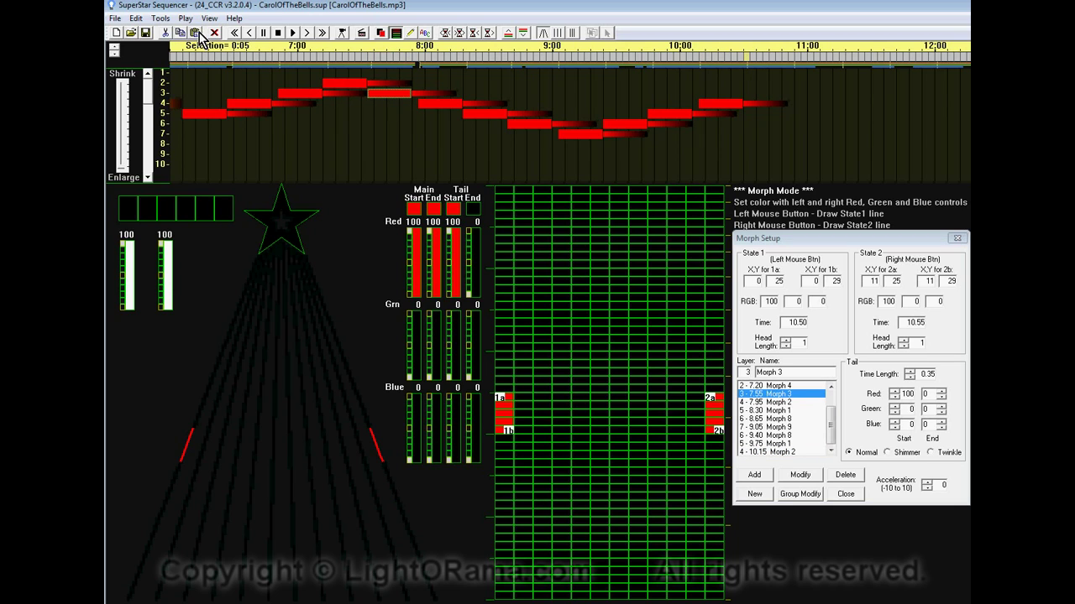
key(ctrl+v)
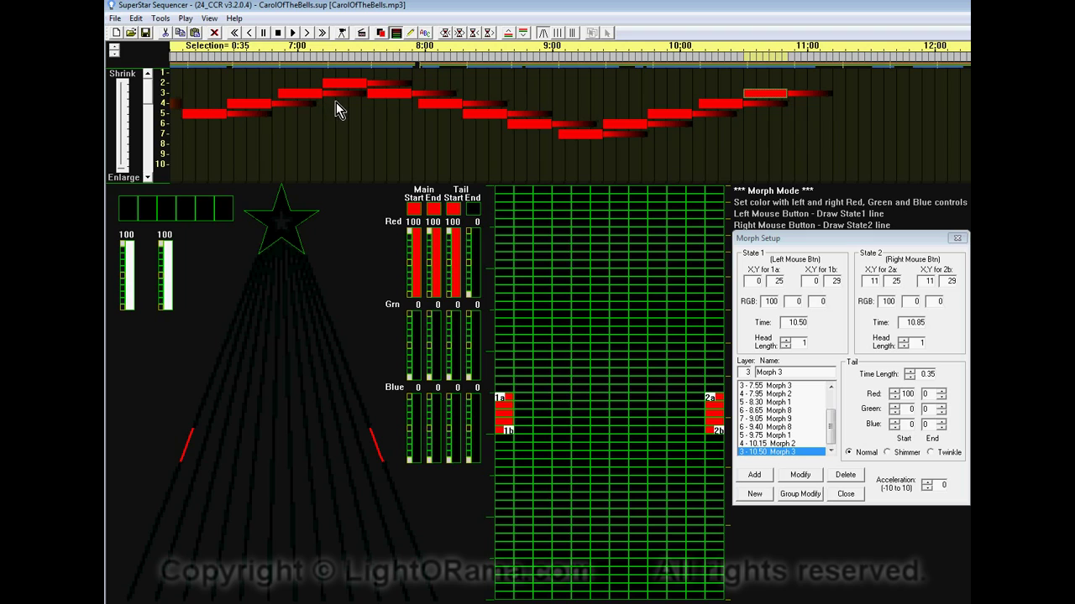
click(349, 86)
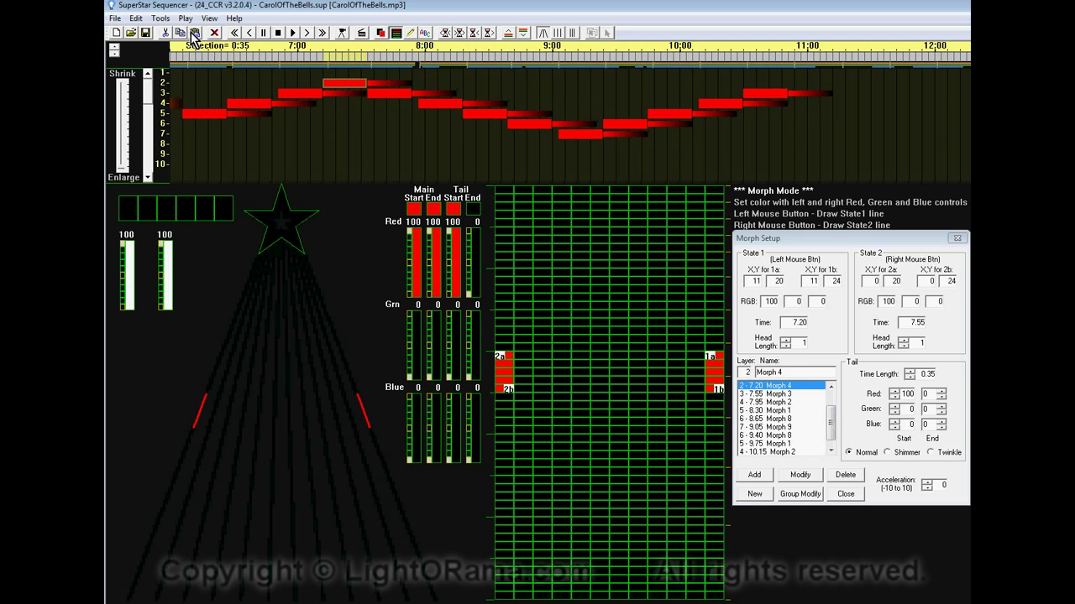
click(797, 59)
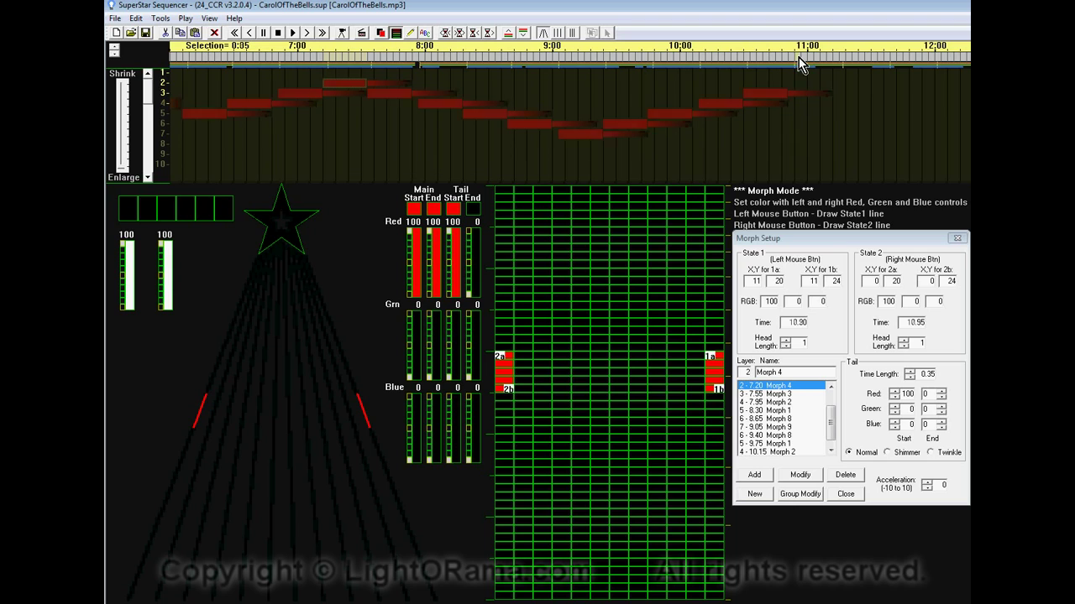
click(198, 33)
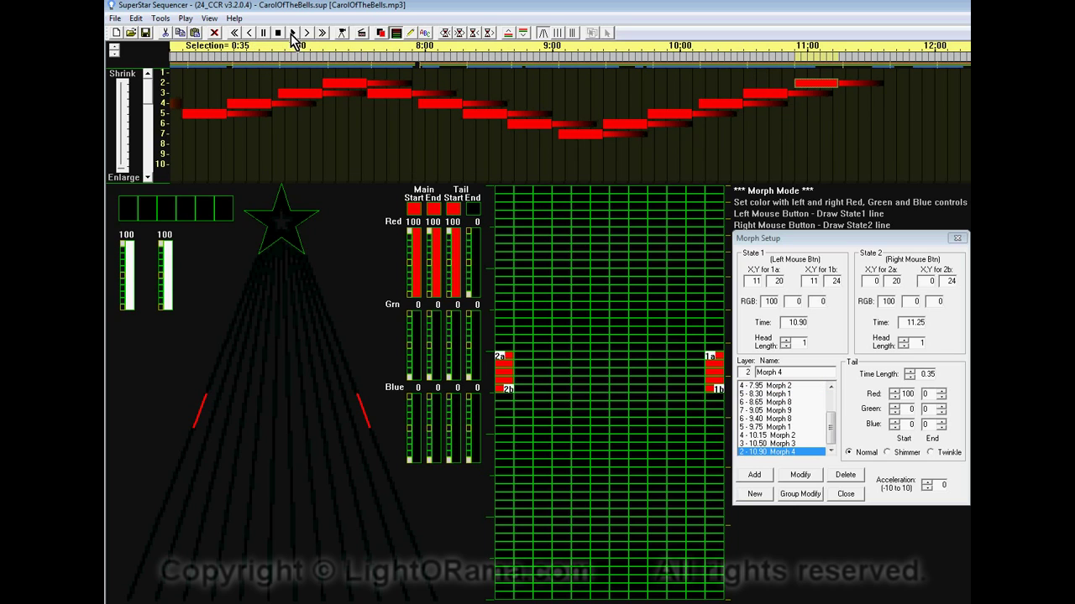
click(293, 33)
Modify the last Morph 4 so that it runs from 10.90 to 11.65
click(308, 34)
click(308, 33)
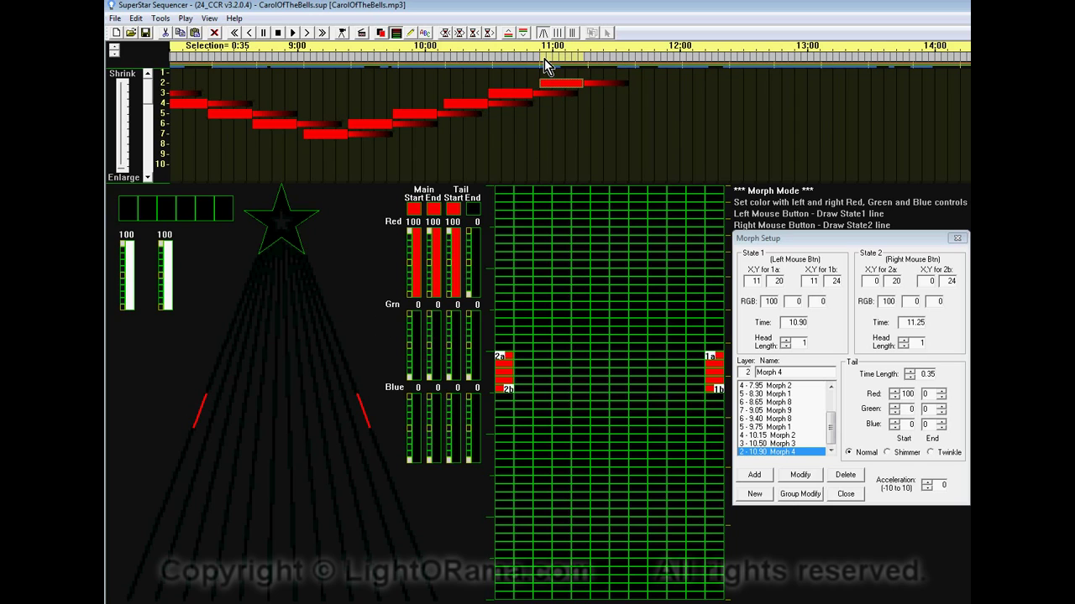
drag(544, 59, 634, 59)
click(800, 475)
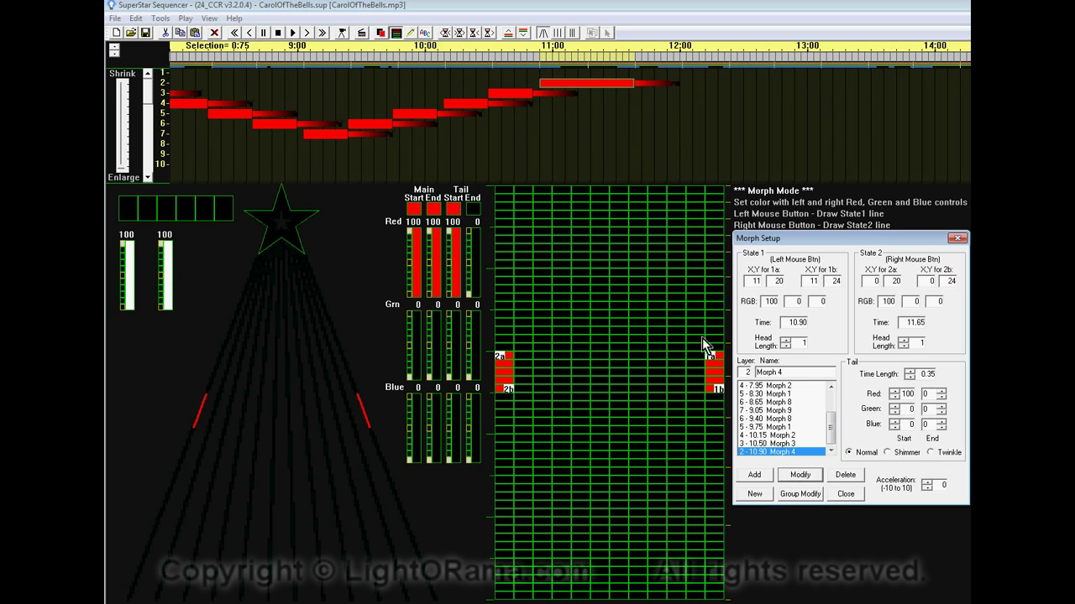
Lengthen the last Morph 4 in small increments until it ends at 12.20, previewing its timing along the way
click(490, 35)
click(490, 35)
click(489, 35)
click(489, 36)
click(489, 35)
click(490, 35)
click(489, 35)
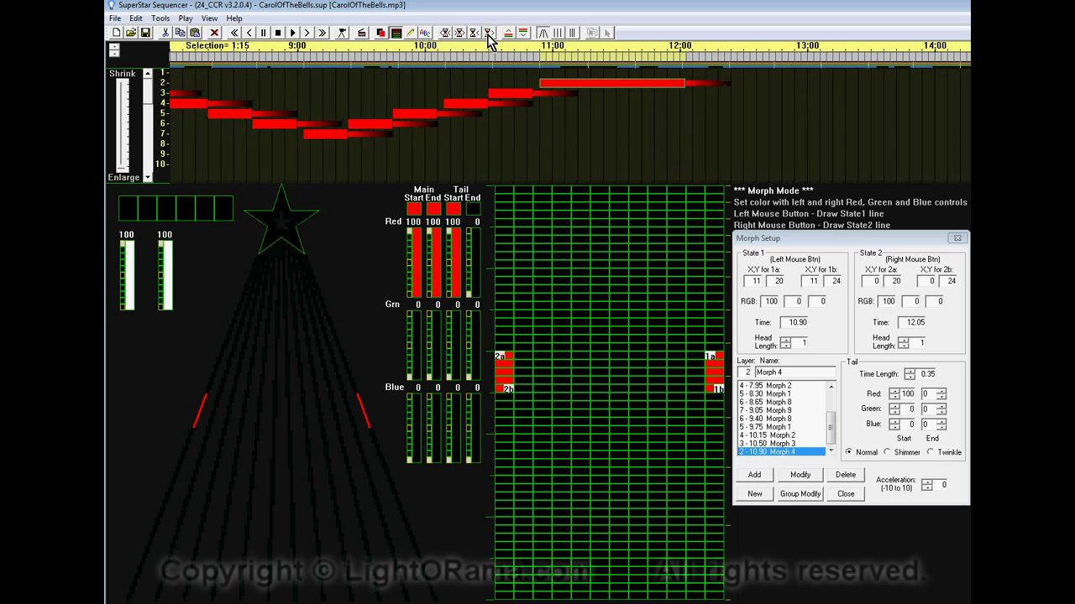
click(490, 36)
click(294, 33)
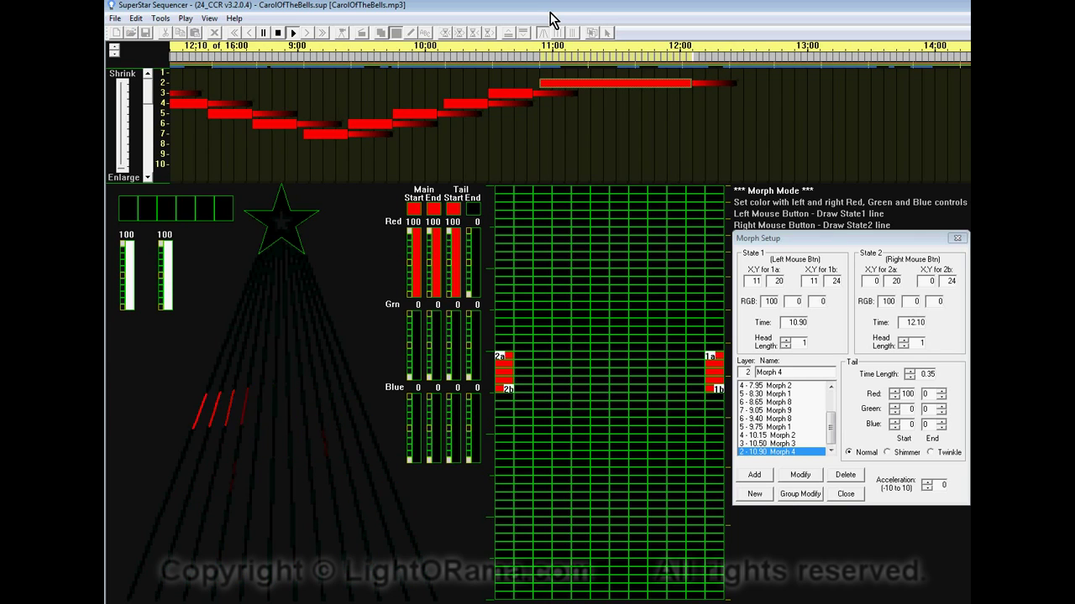
click(293, 34)
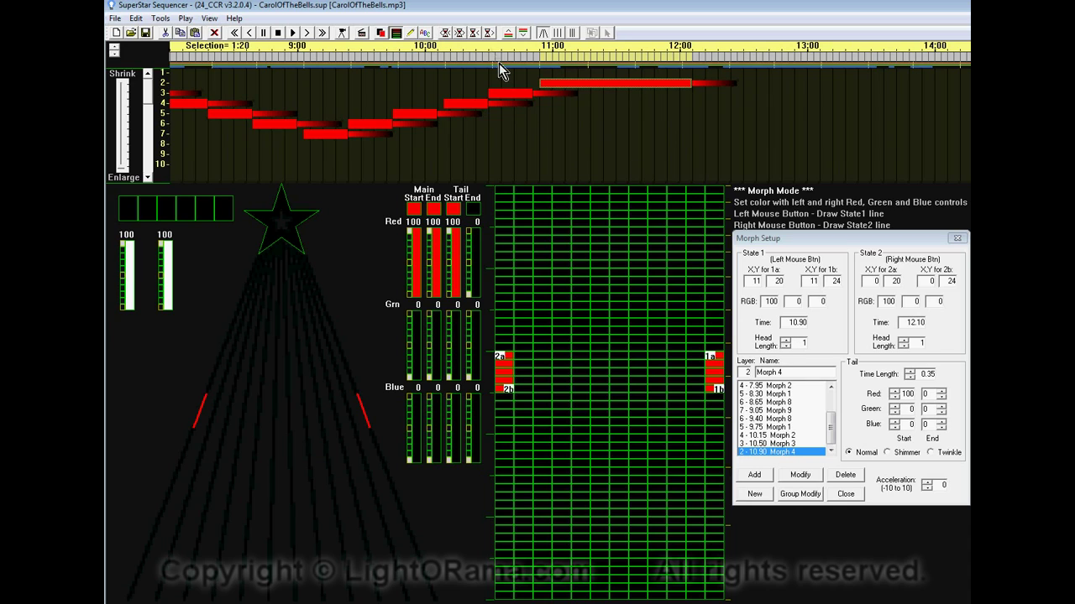
click(485, 36)
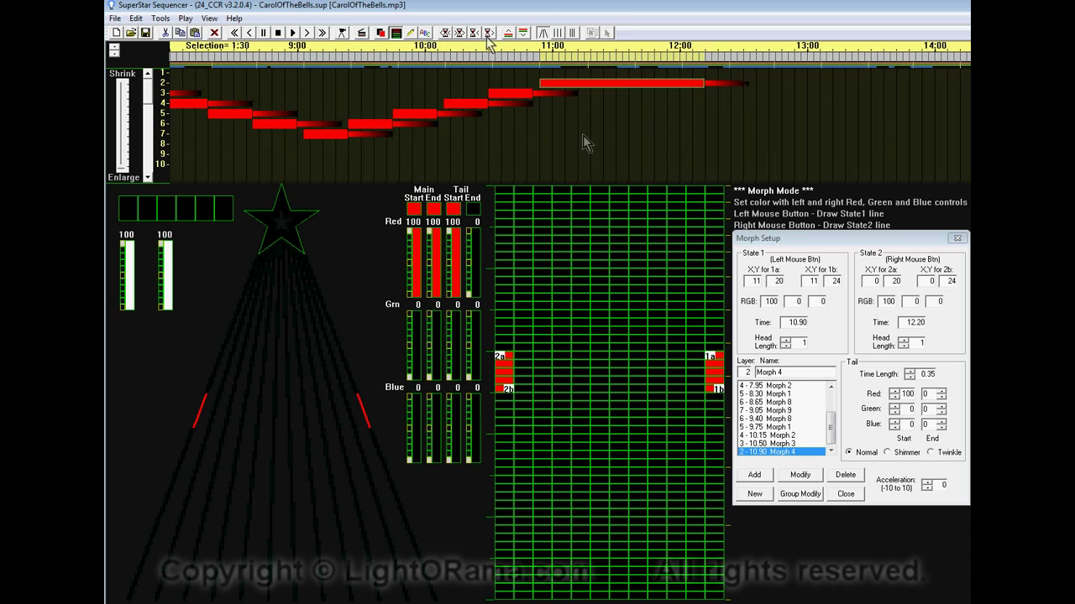
Set the last Morph 4's tail time length to 1.00, apply the change, and preview it
click(908, 372)
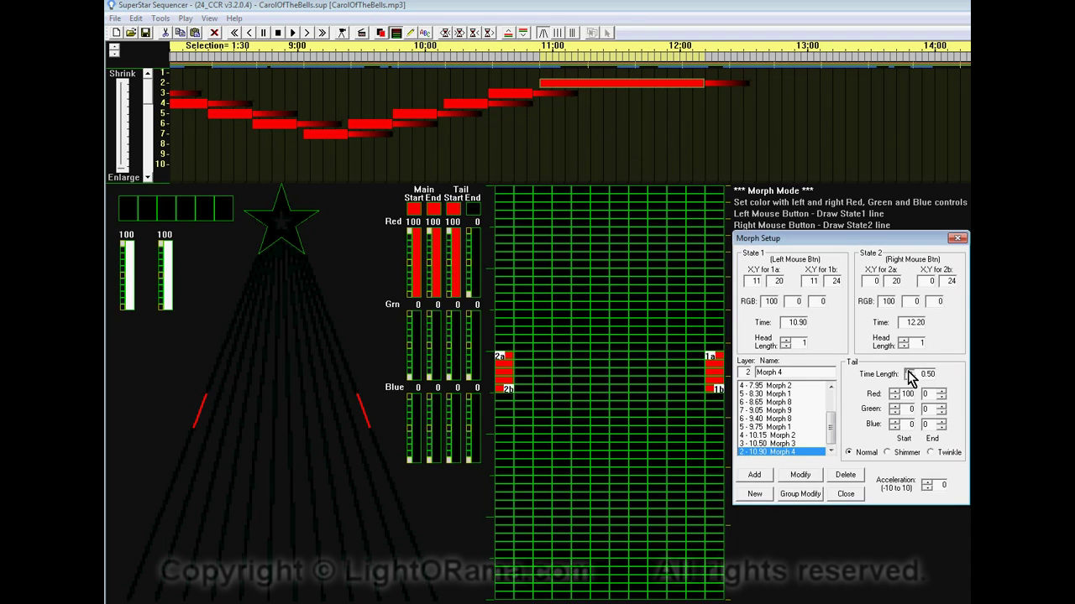
click(908, 372)
click(908, 372)
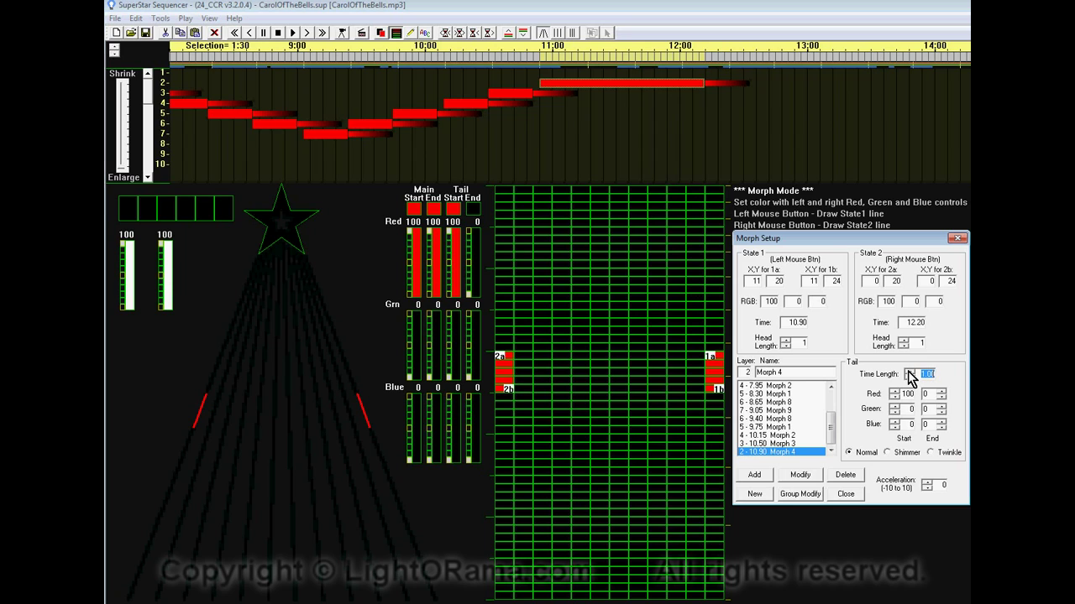
click(800, 474)
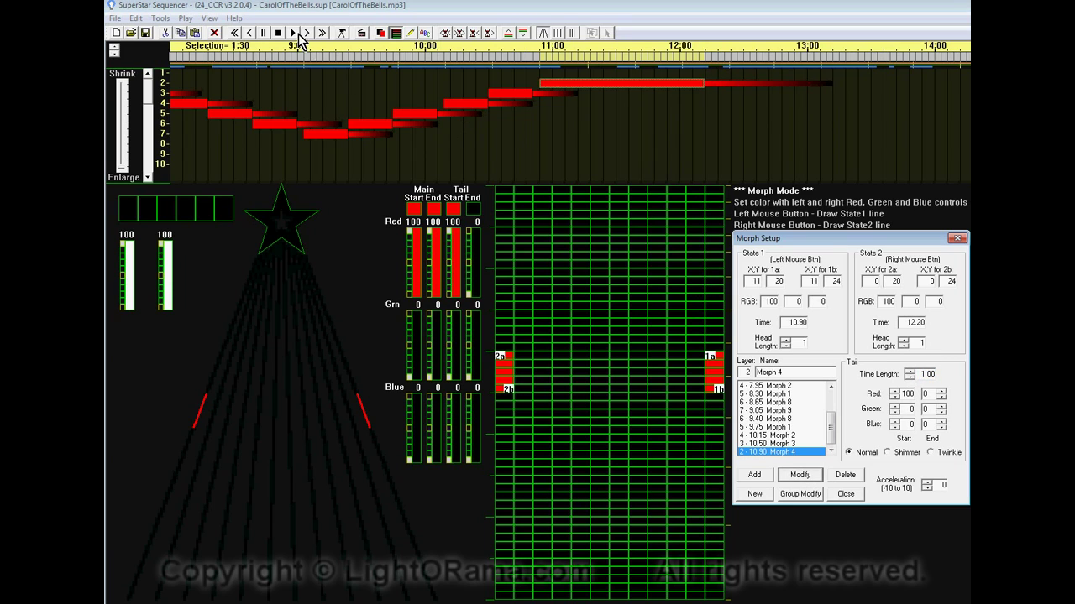
click(294, 34)
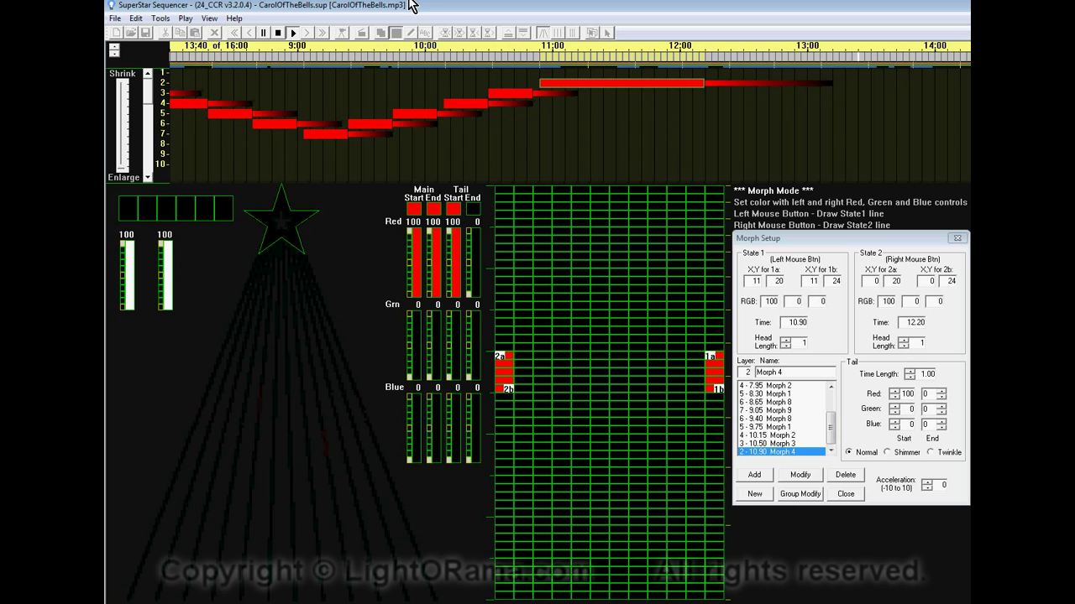
click(296, 32)
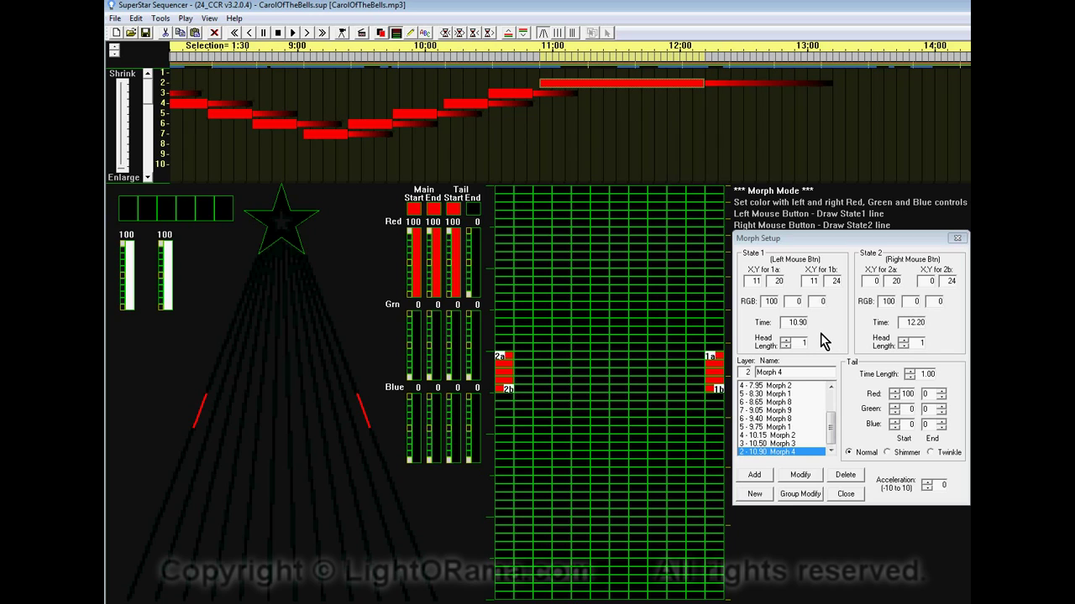
Change the last Morph 4's tail start color to red 0 and green 100, apply it, and preview the result
click(452, 297)
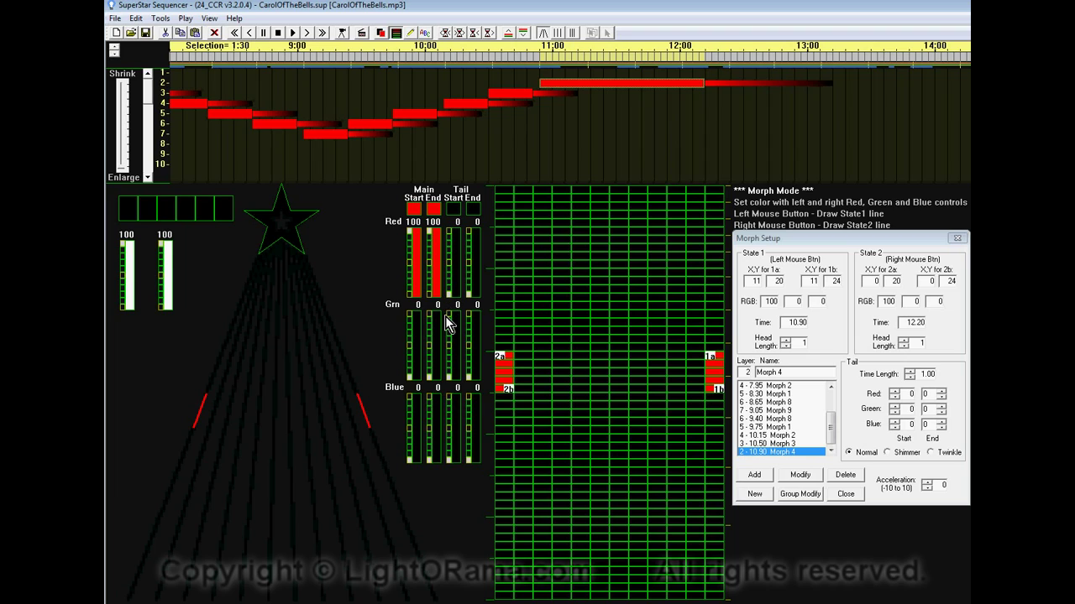
click(451, 316)
click(802, 475)
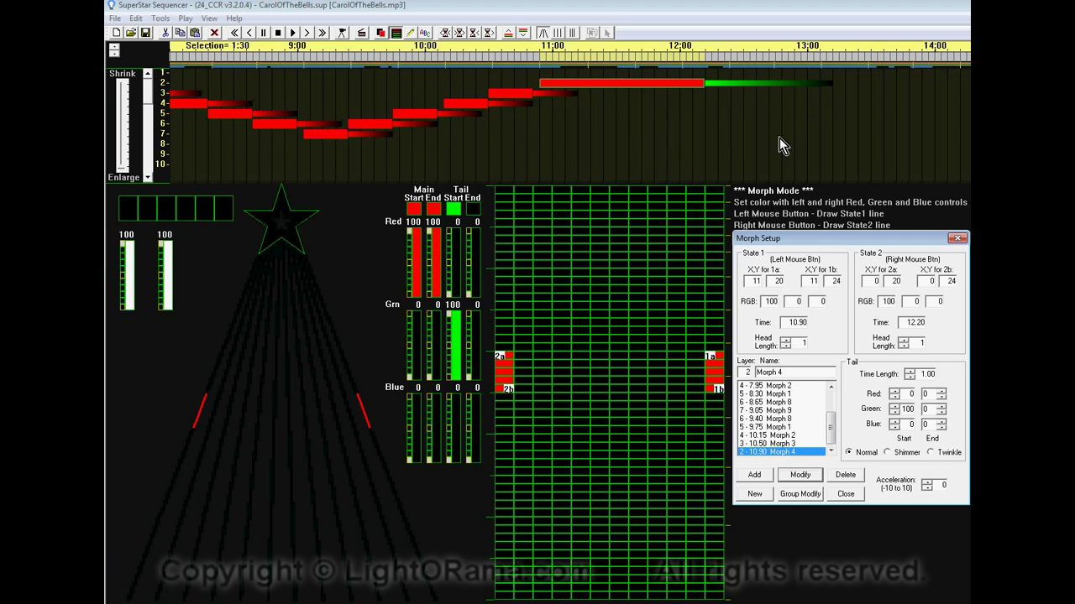
click(297, 33)
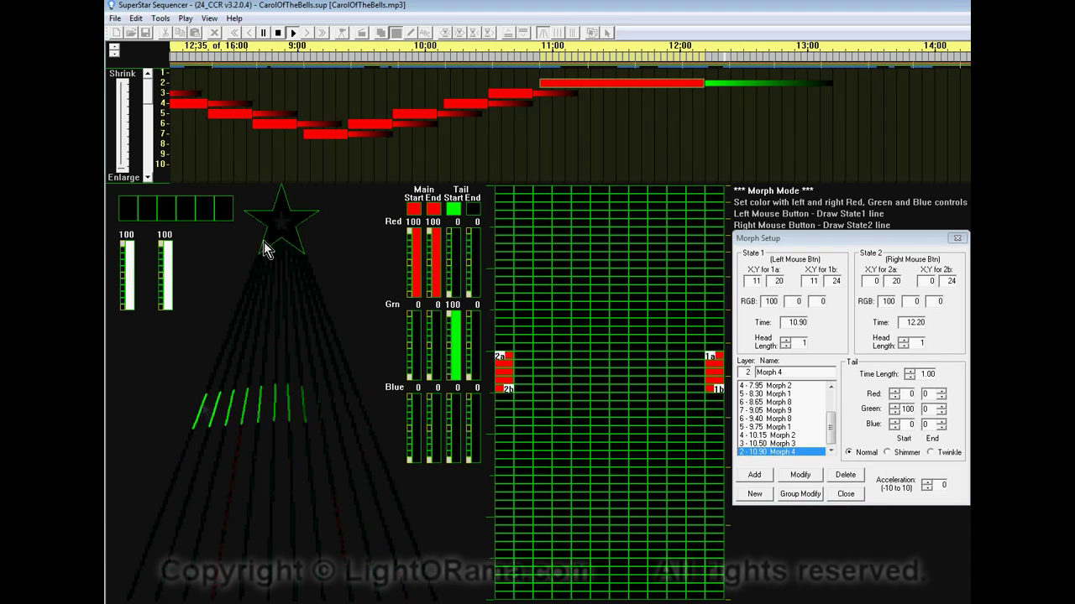
click(281, 33)
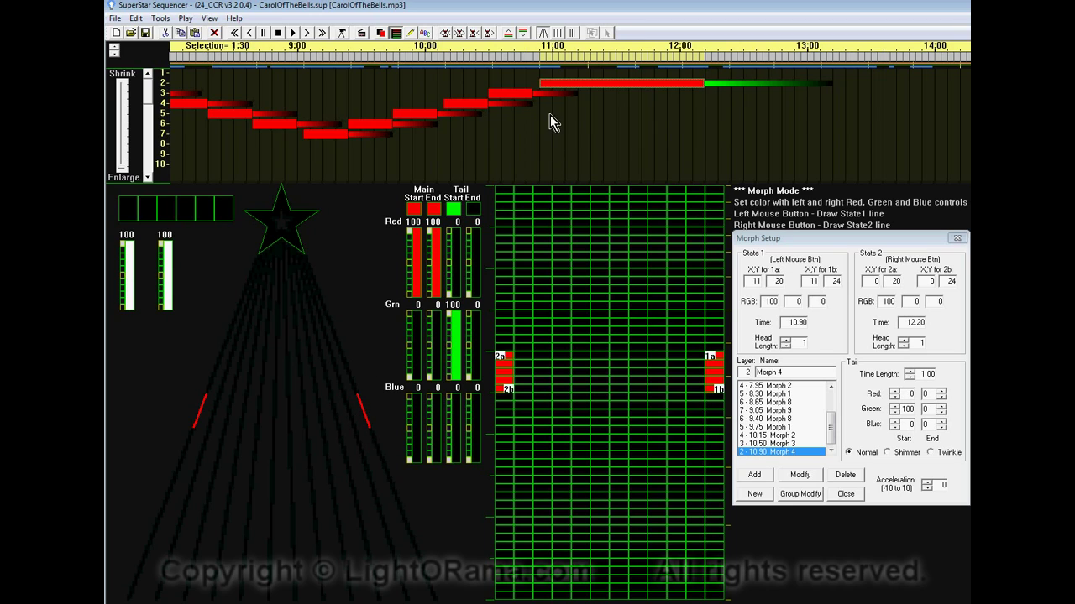
Starting at 10.85, advance frame by frame to examine how the last Morph 4's red head crosses the tree
click(535, 57)
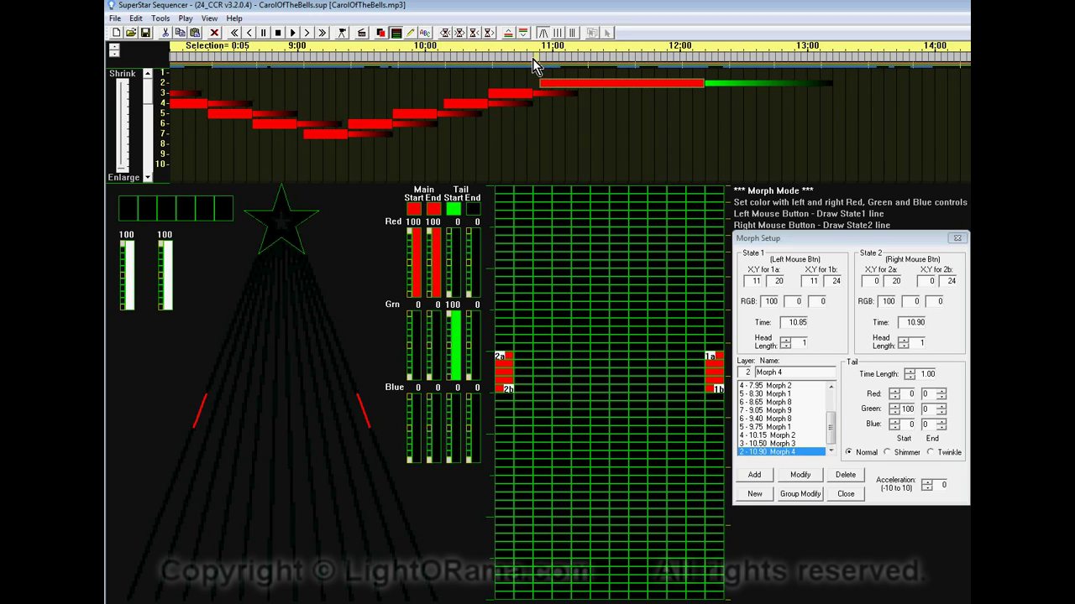
click(265, 36)
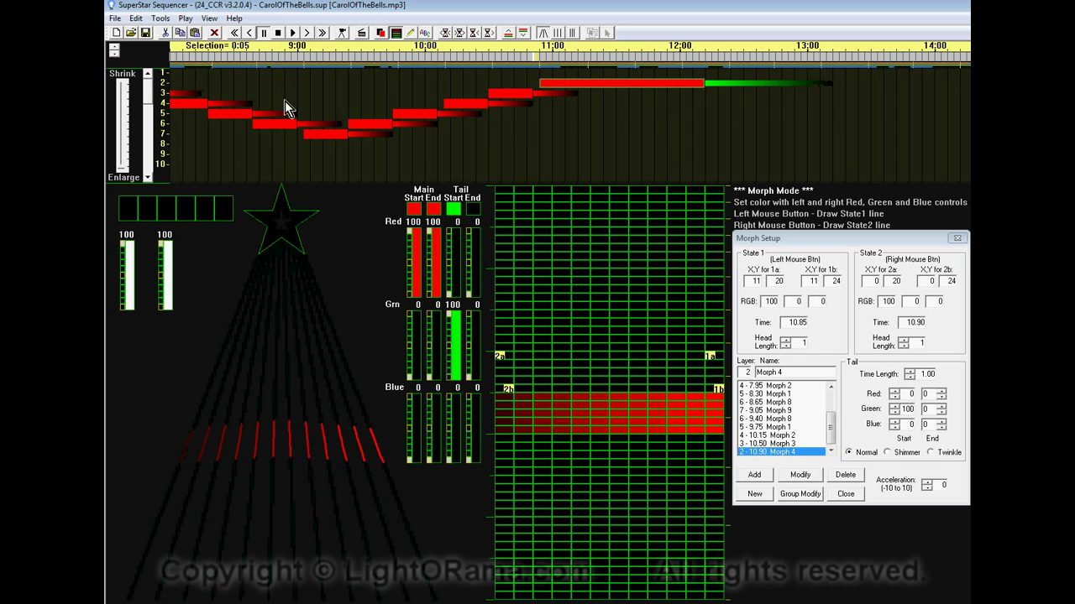
click(308, 41)
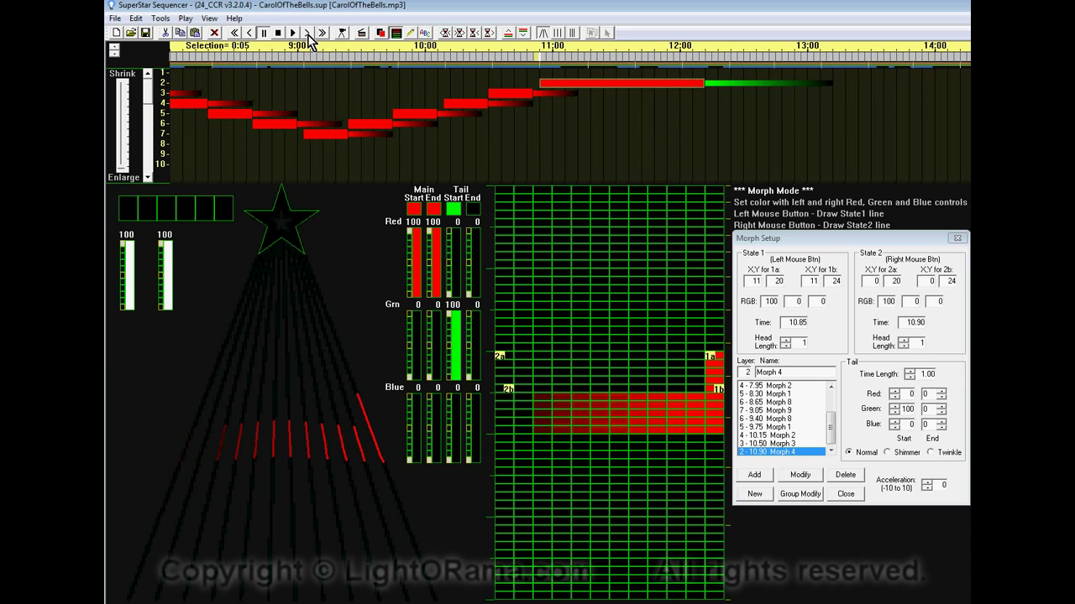
click(308, 40)
click(308, 41)
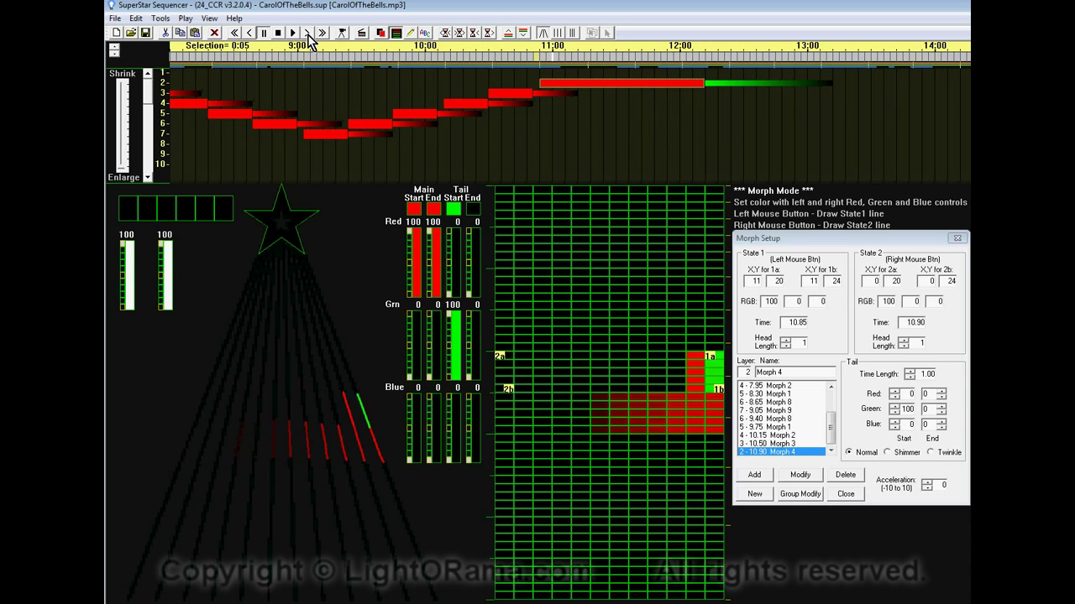
click(308, 41)
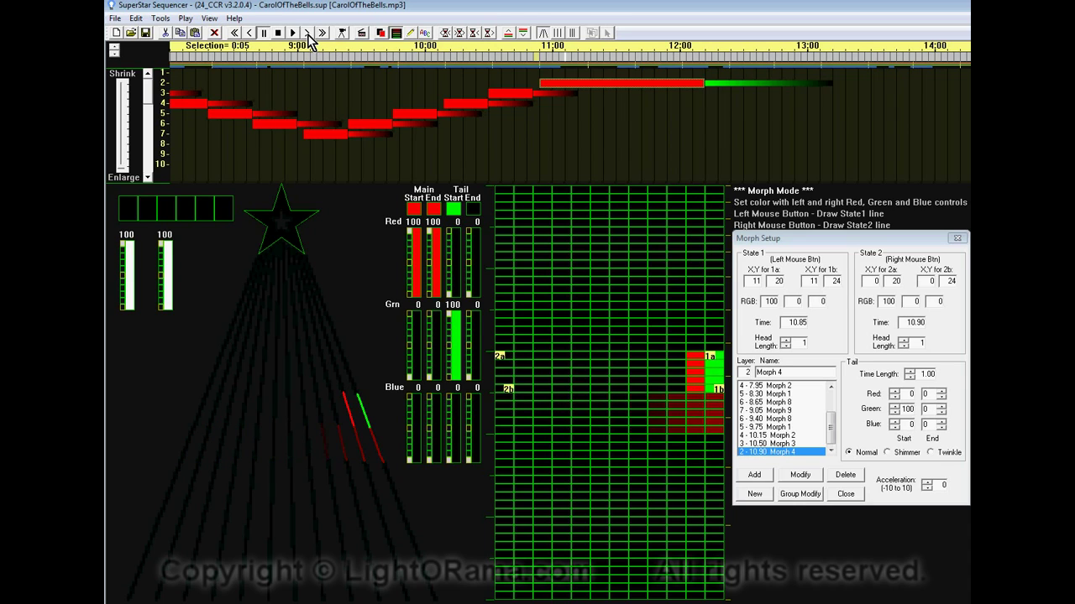
click(308, 40)
click(308, 41)
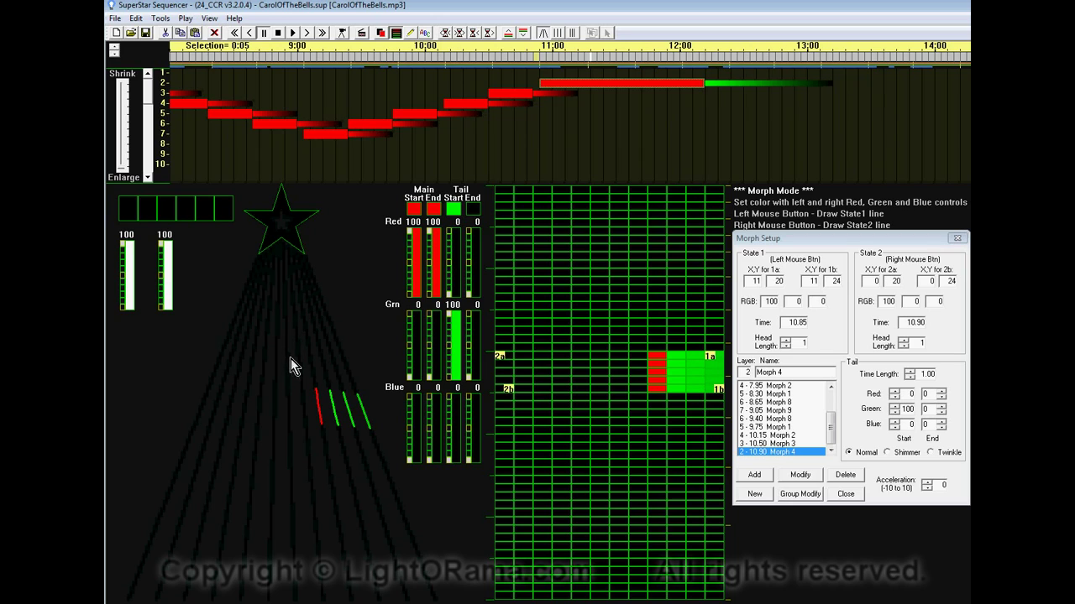
key(Right)
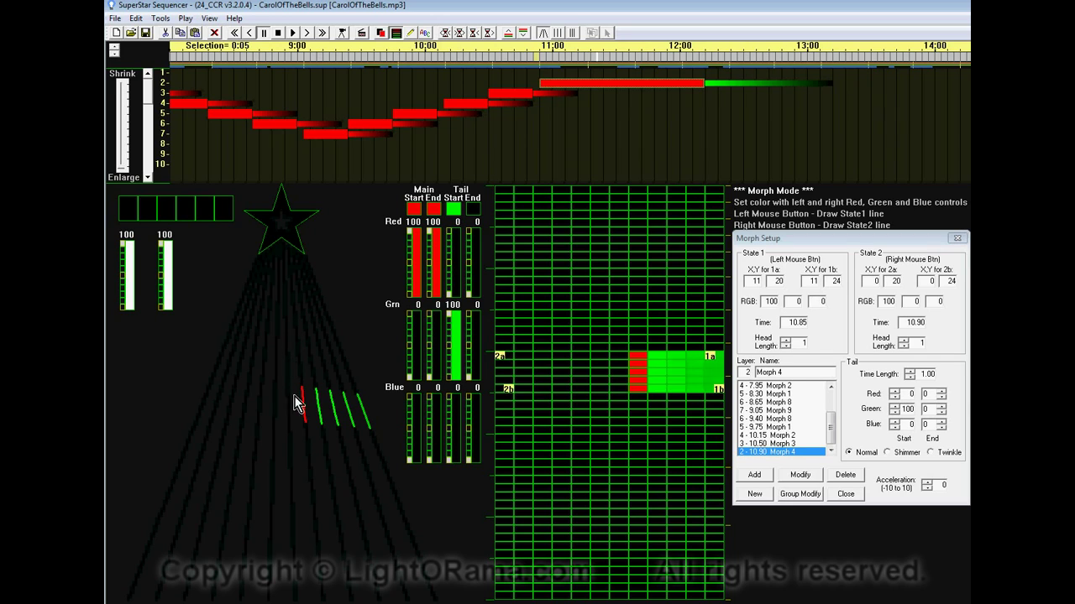
key(Right)
key(Right)
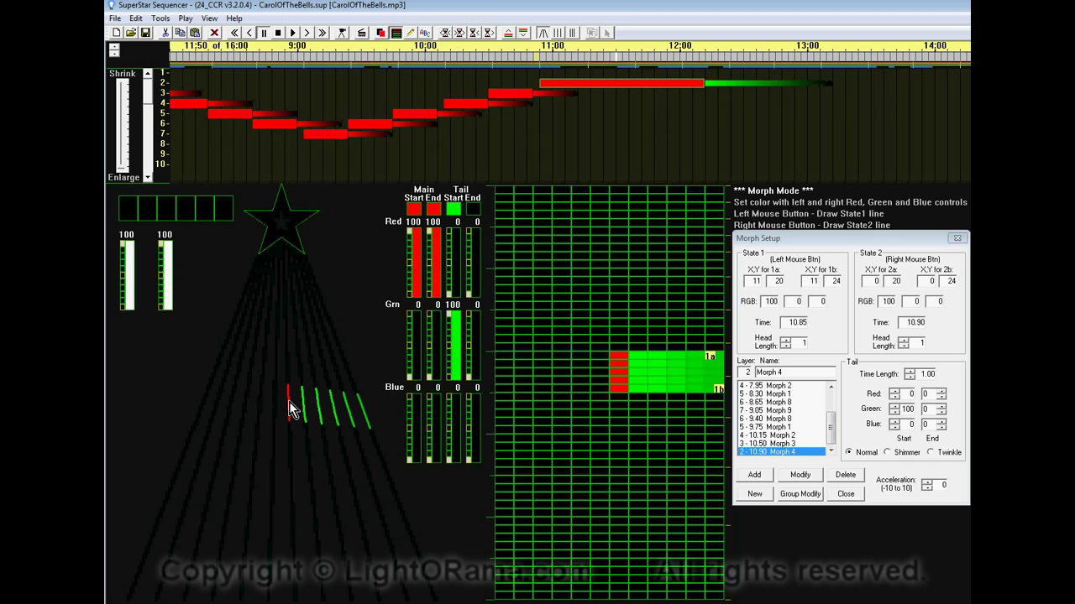
key(Right)
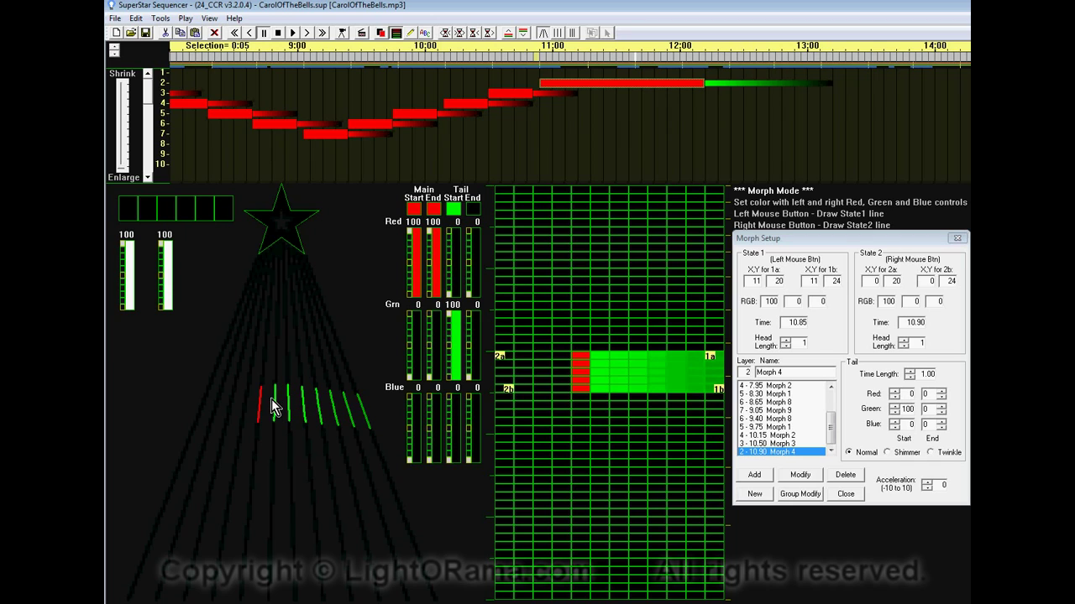
key(Right)
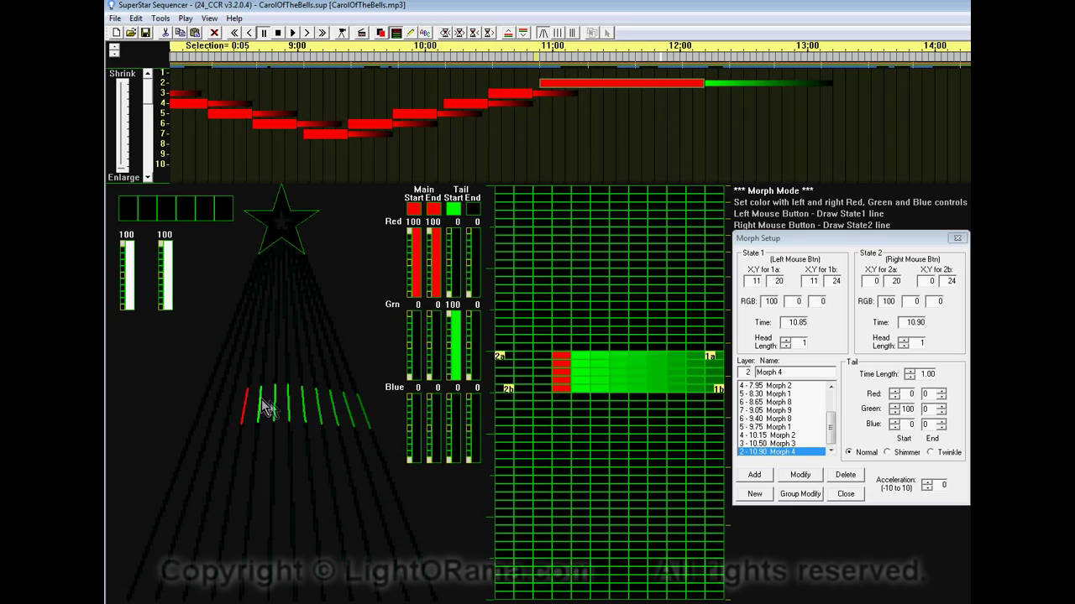
key(Right)
key(Right)
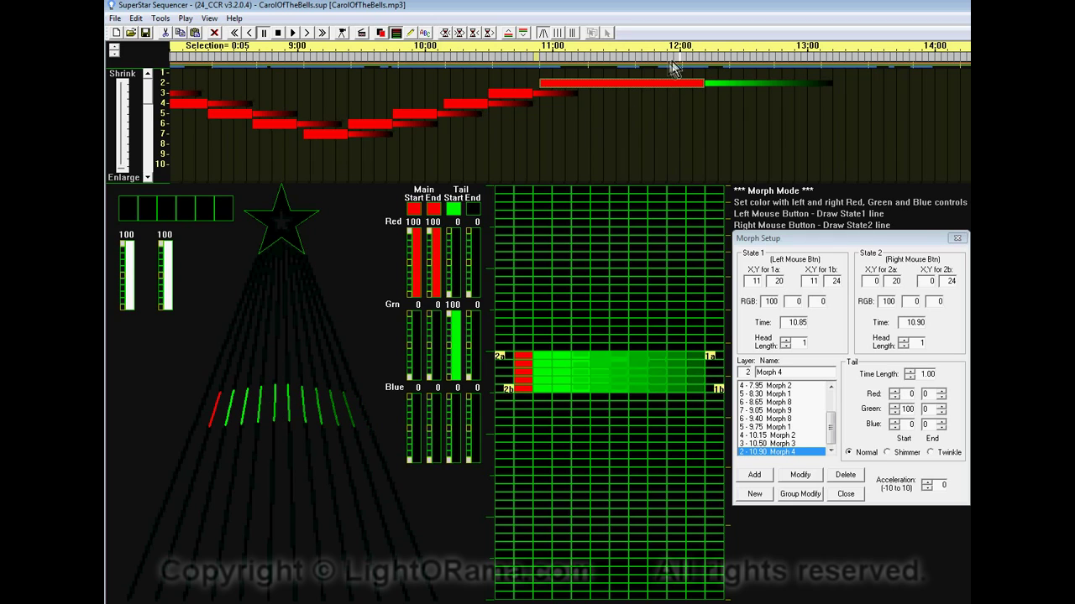
key(Right)
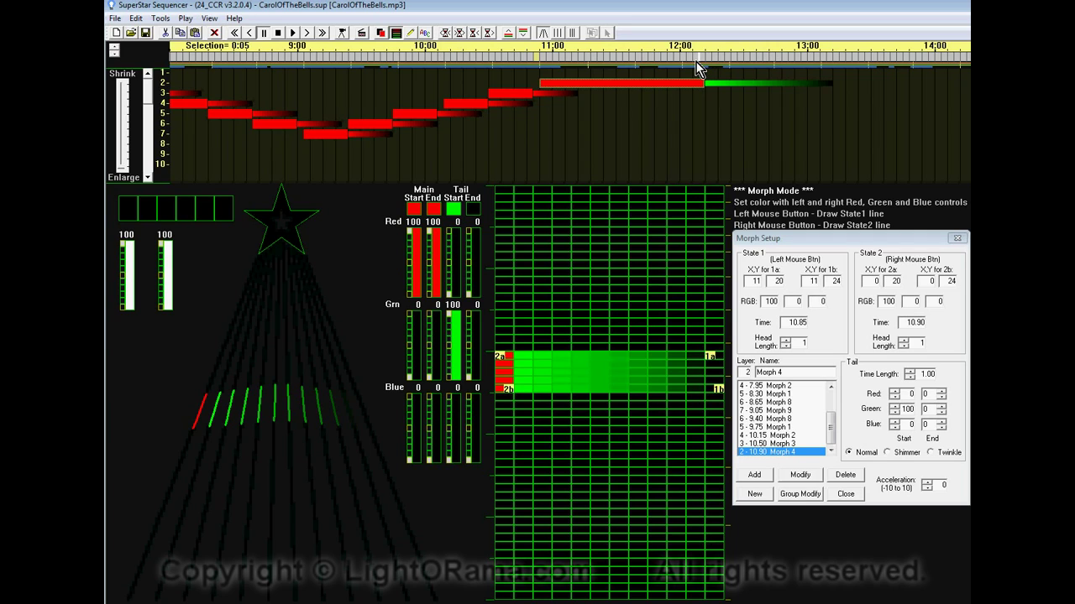
key(Right)
key(Right)
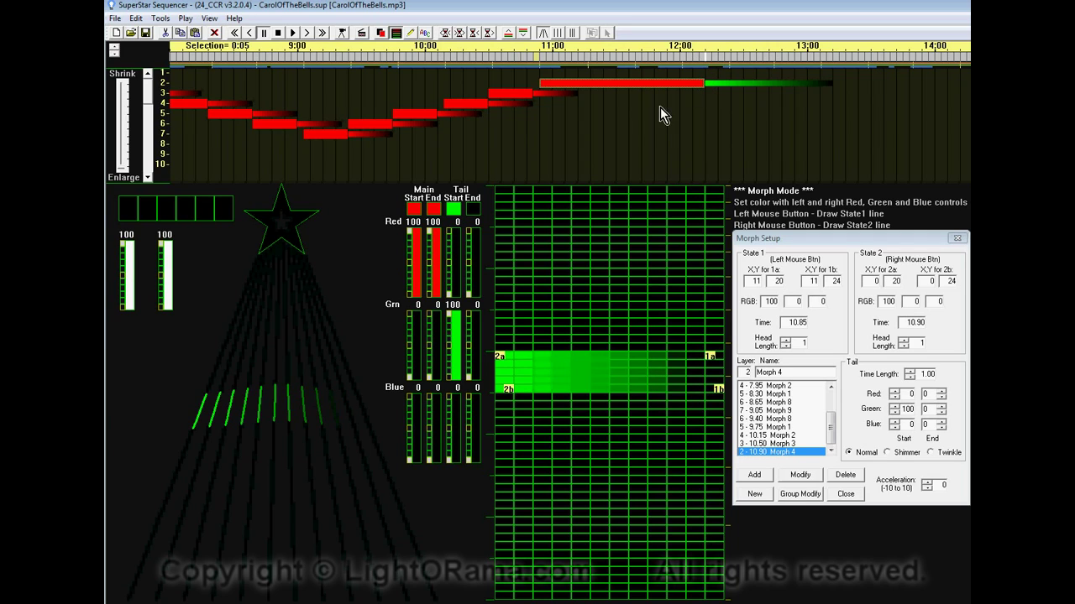
Advance frame by frame through the fading green tail of the last Morph 4, and play the morph back
key(Right)
key(Right)
key(Right)
key(Right)
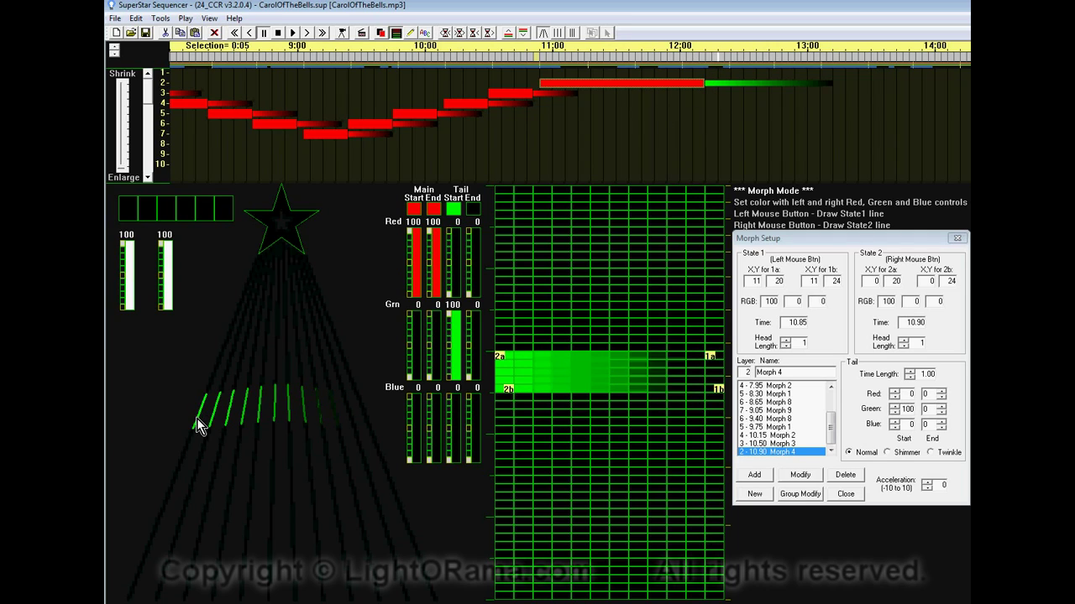
key(Right)
key(Right)
key(Right)
key(Right)
key(Right)
key(Right)
key(Right)
key(Right)
key(Right)
key(Right)
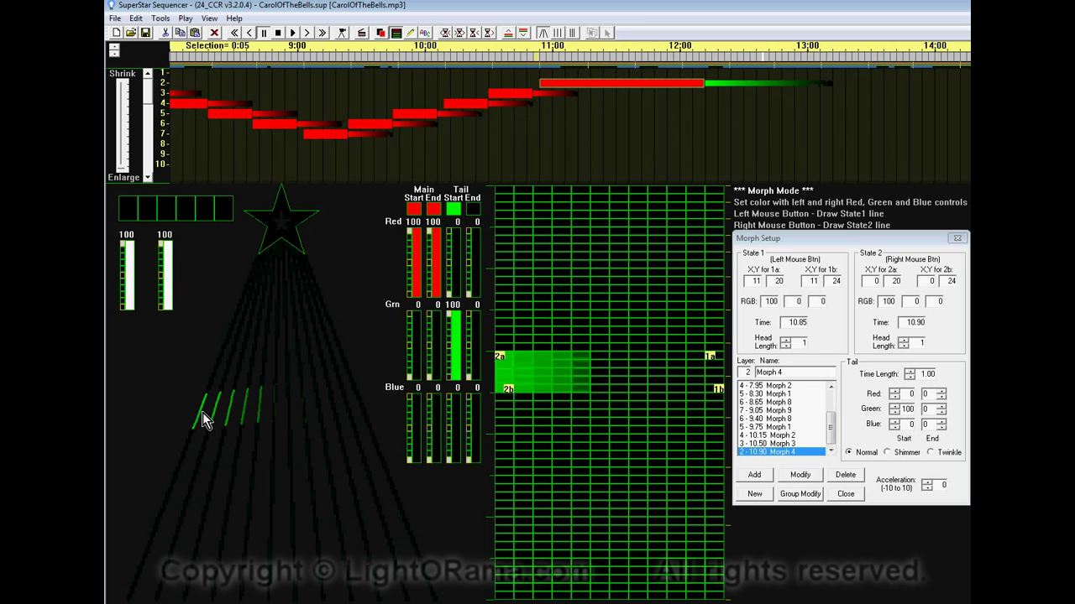
key(Right)
key(Right)
key(Right)
key(Right)
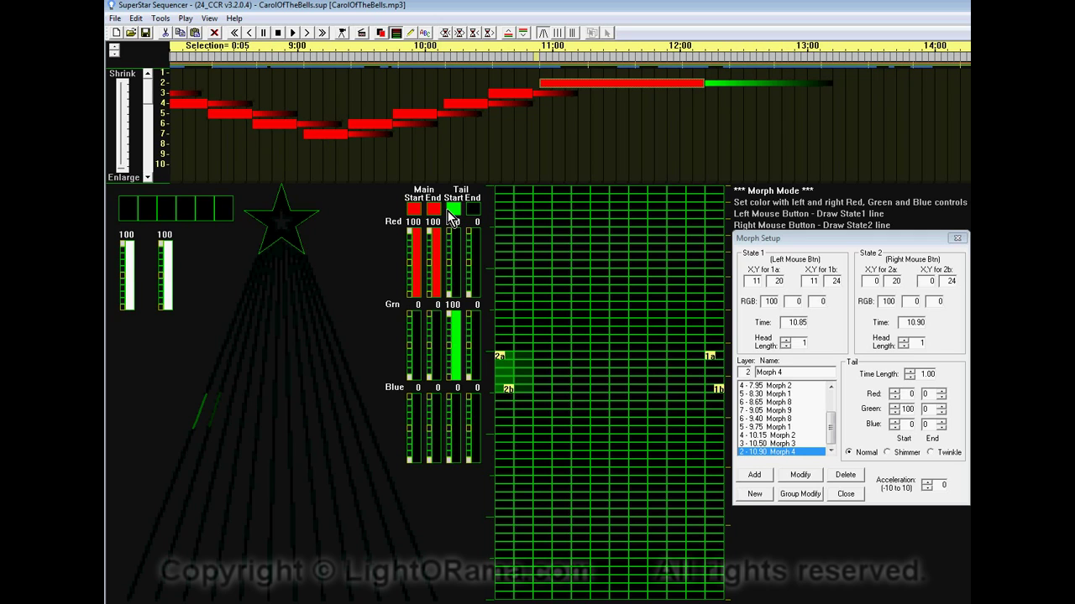
click(293, 33)
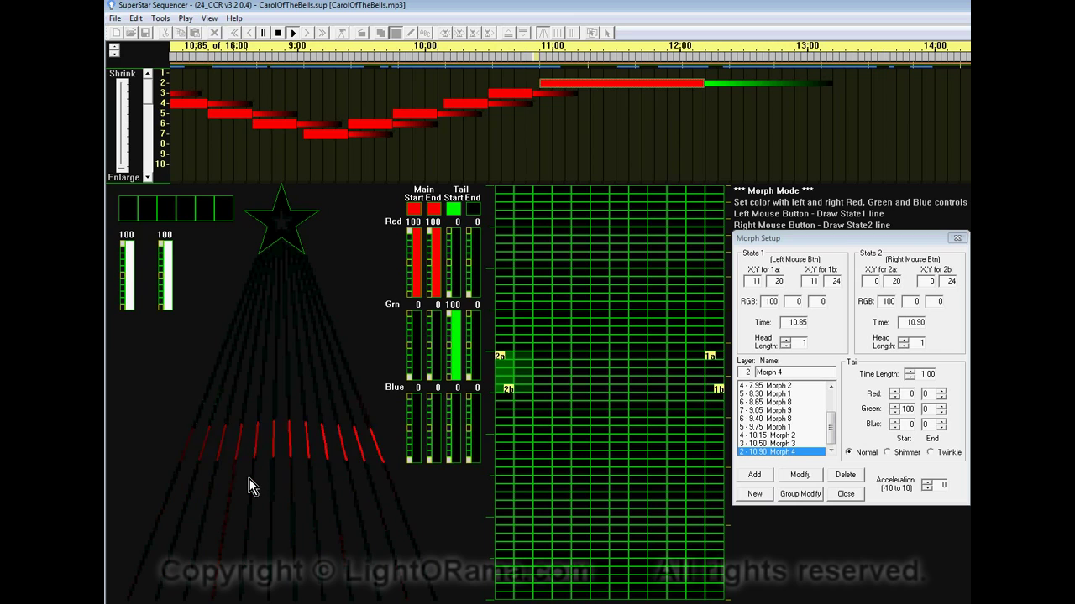
click(293, 35)
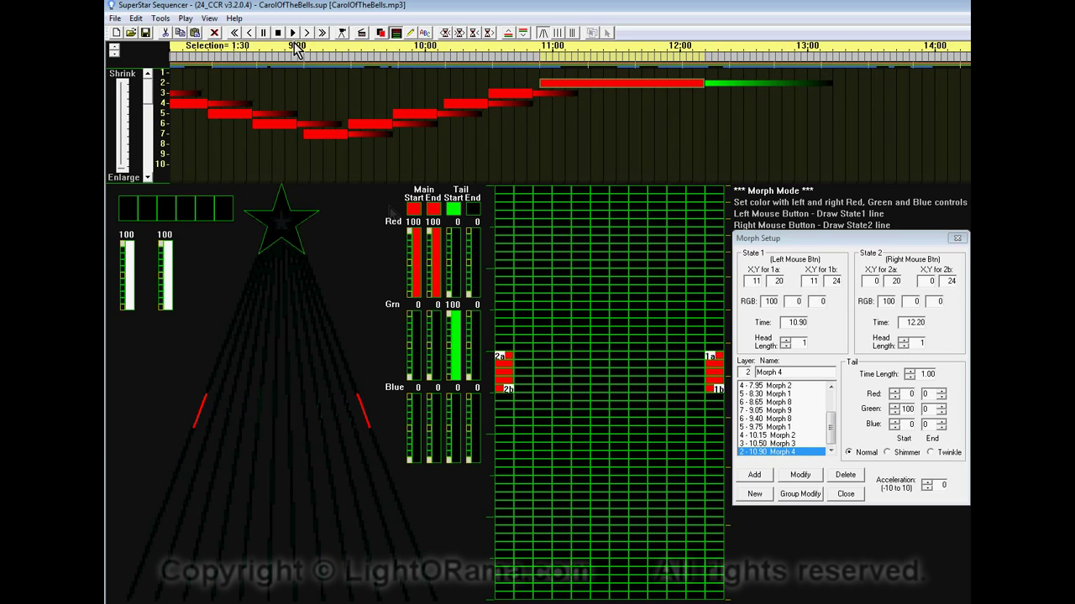
Set the last Morph 4's head length to 6 in both State 1 and State 2, apply it, and preview the result
click(788, 344)
click(787, 343)
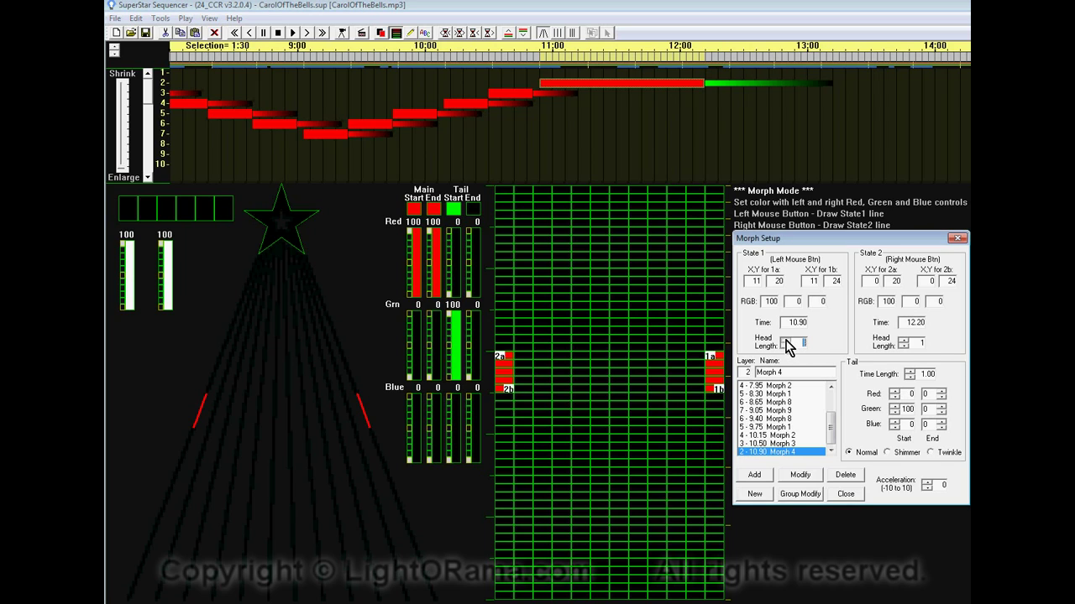
click(903, 342)
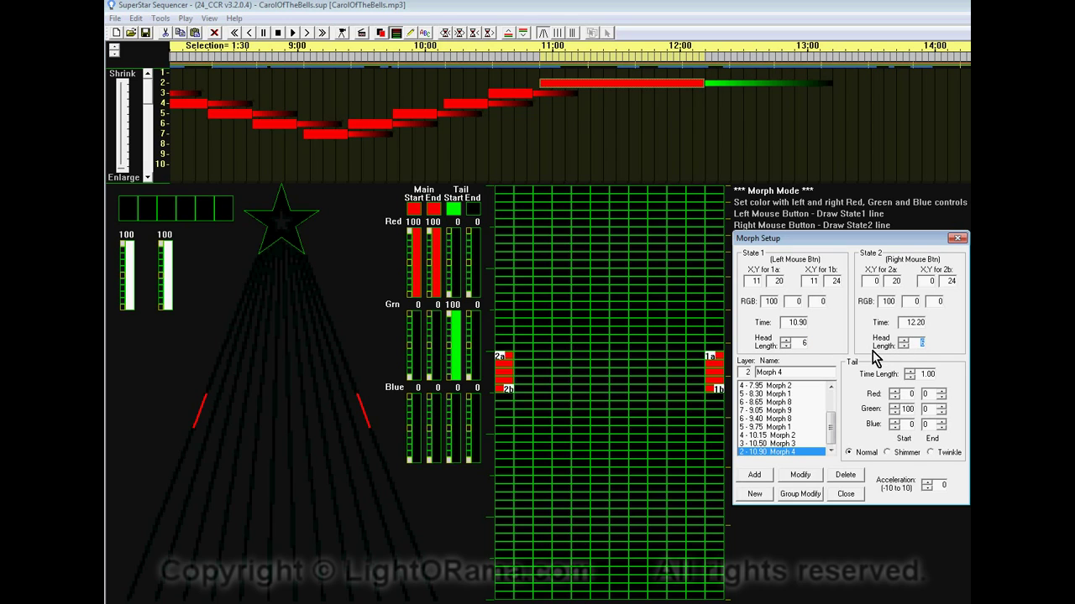
click(799, 479)
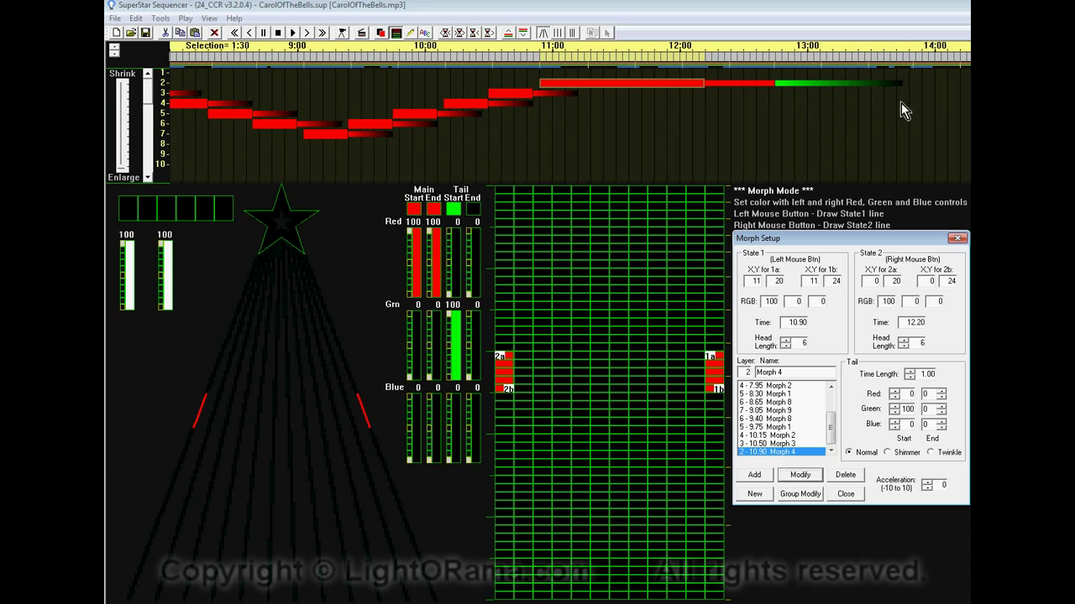
click(293, 34)
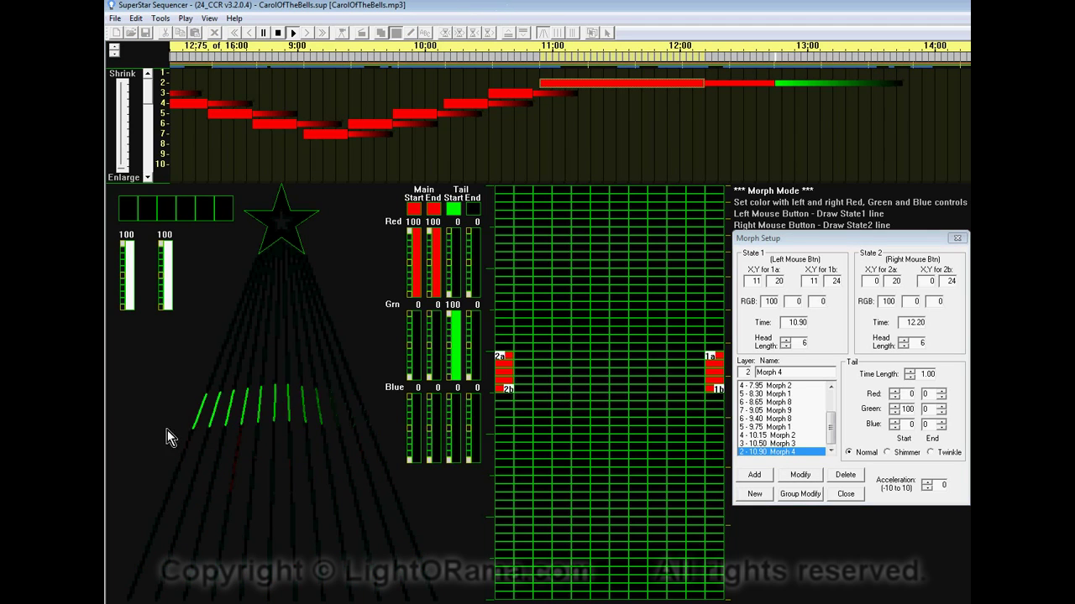
click(290, 33)
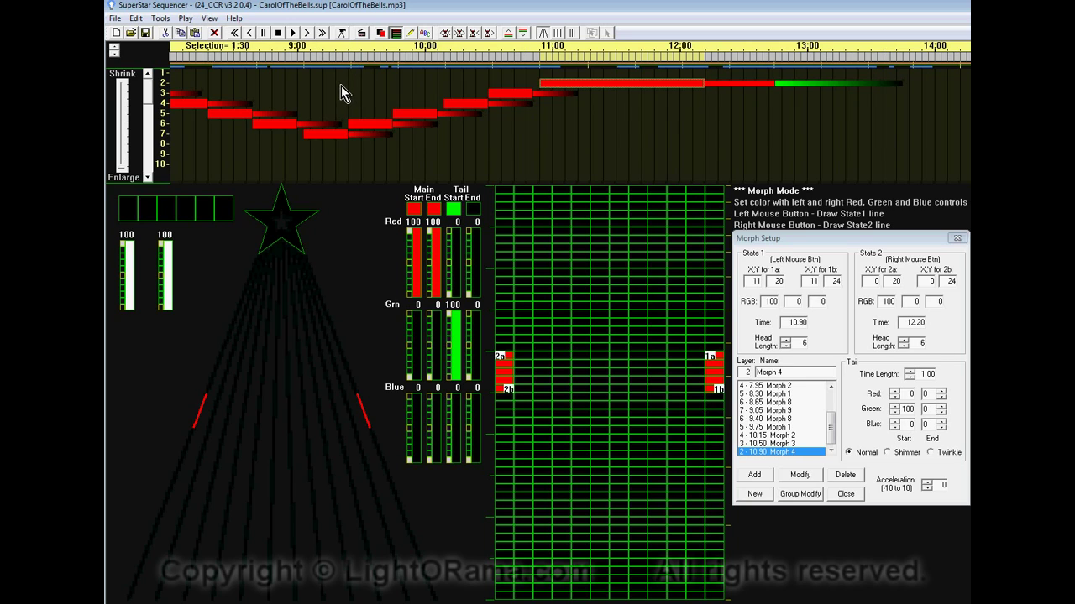
Return to the beginning of the sequence and play it through to review the scenes and morphs together
click(236, 34)
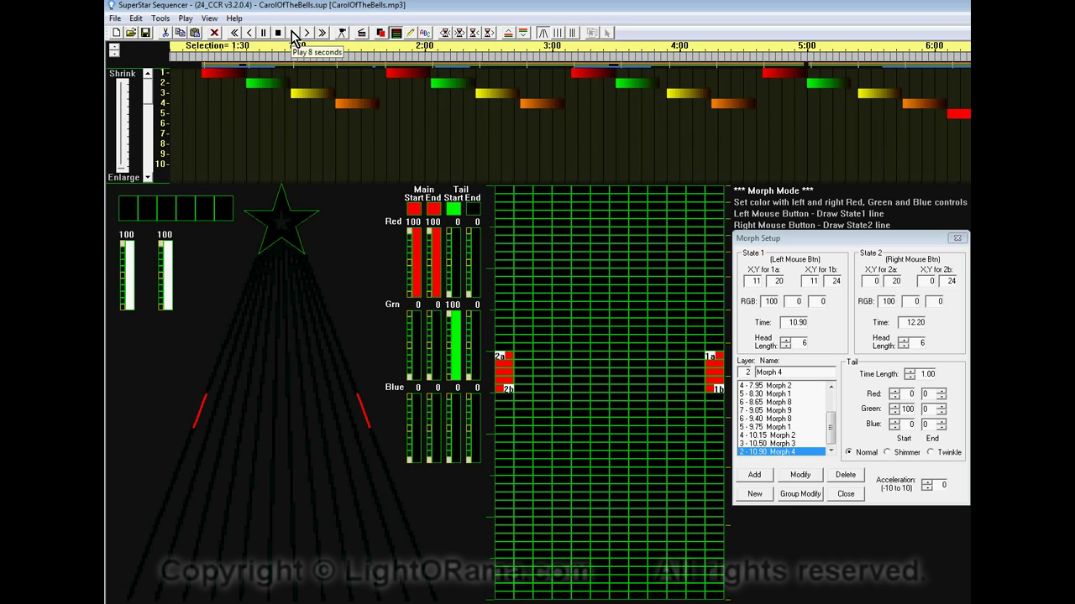
click(341, 35)
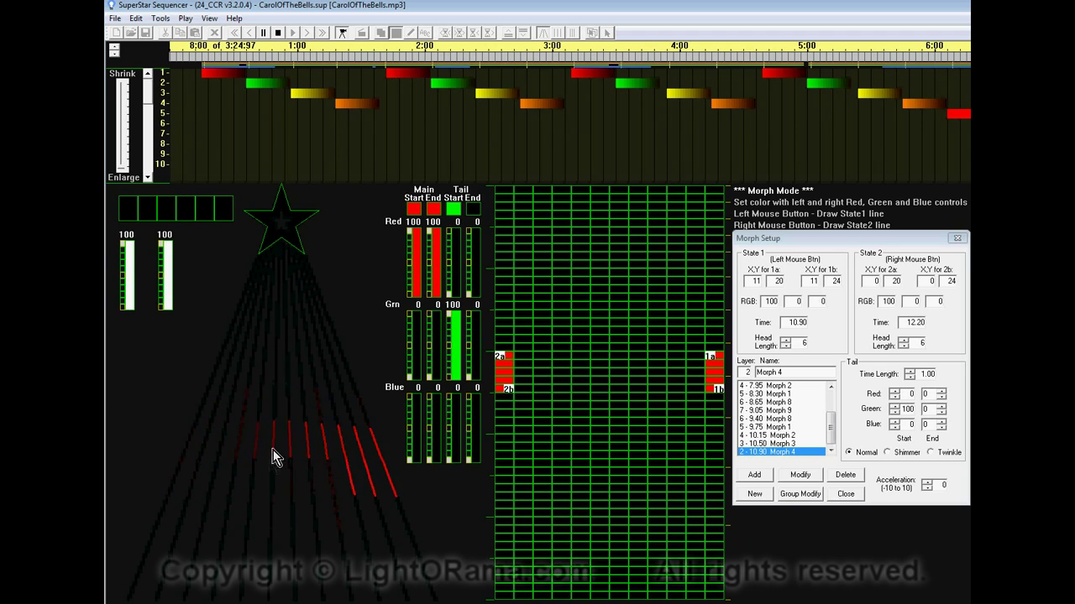
click(342, 33)
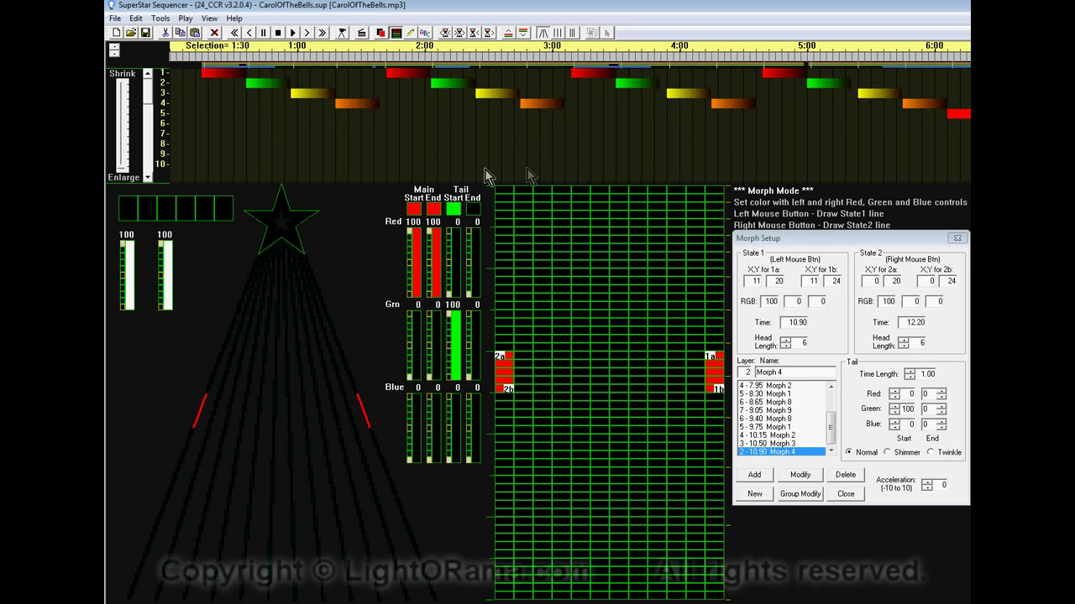
Select all the red, green, yellow and orange scenes before the first morph and move them up to layer 1
drag(222, 71, 922, 129)
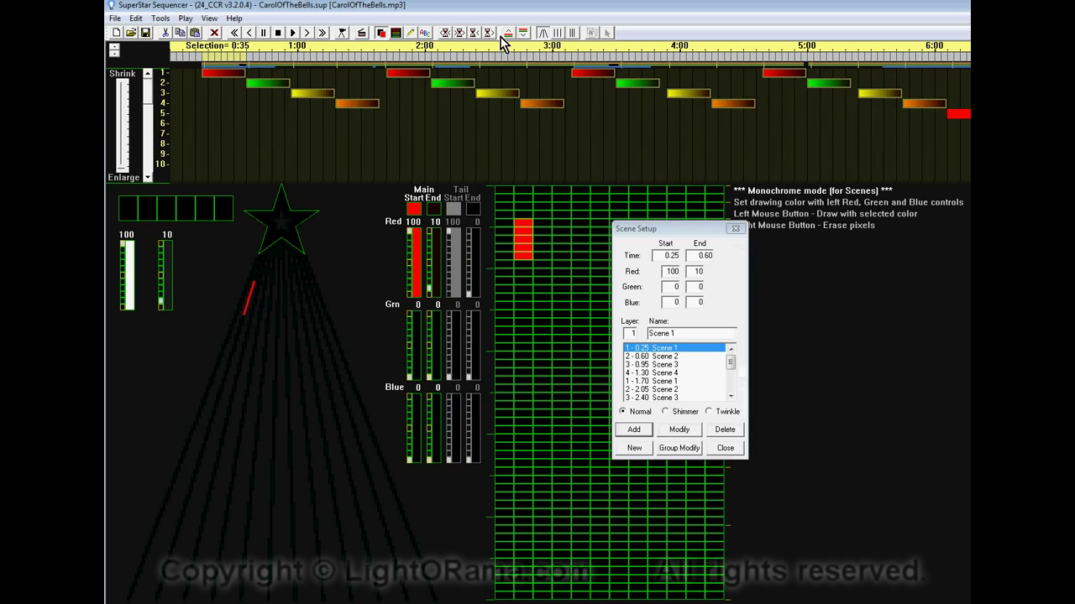
click(510, 34)
click(510, 34)
click(512, 34)
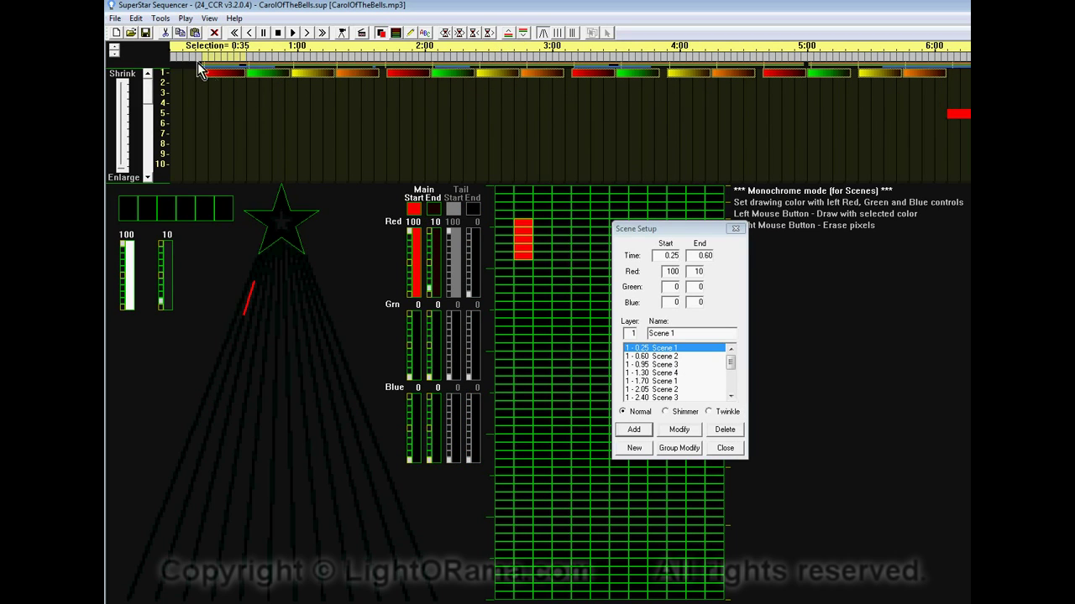
Copy the selected layer 1 scenes and paste them at 6.10, directly after the original group
click(178, 31)
click(307, 34)
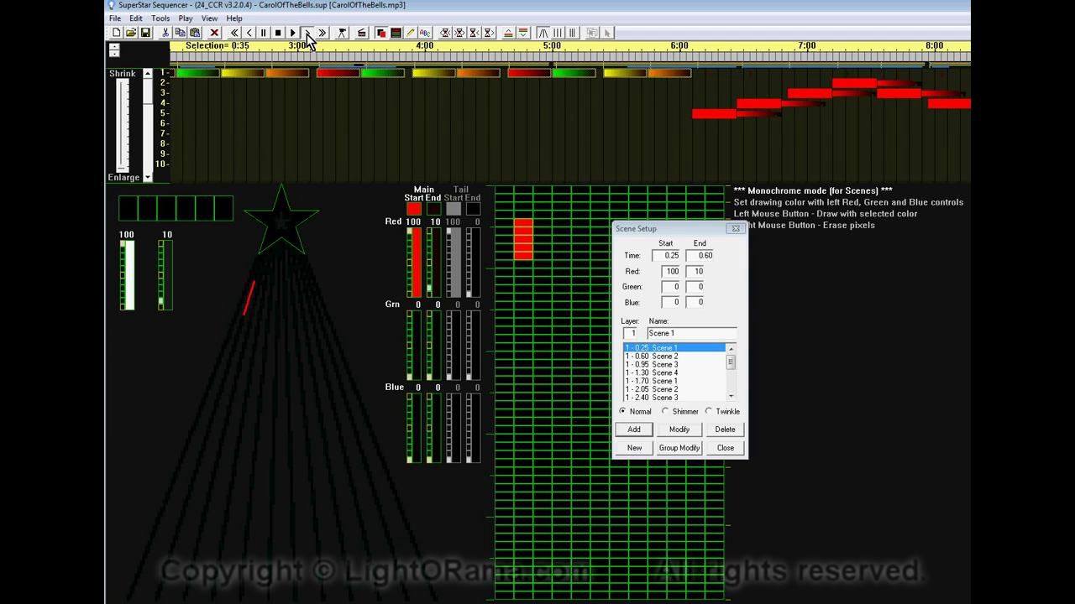
click(308, 33)
click(442, 56)
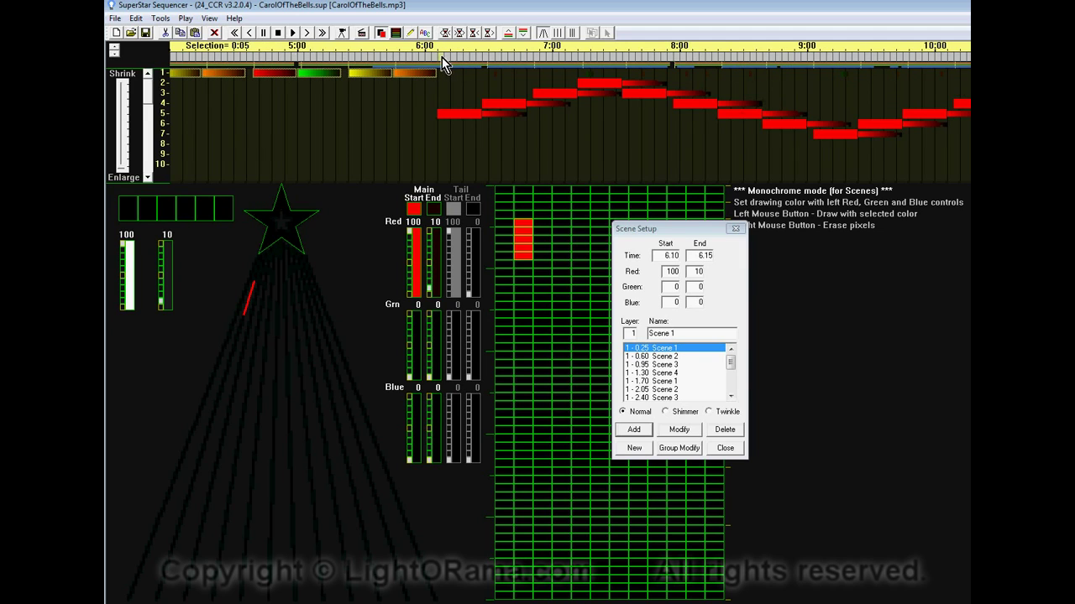
click(195, 33)
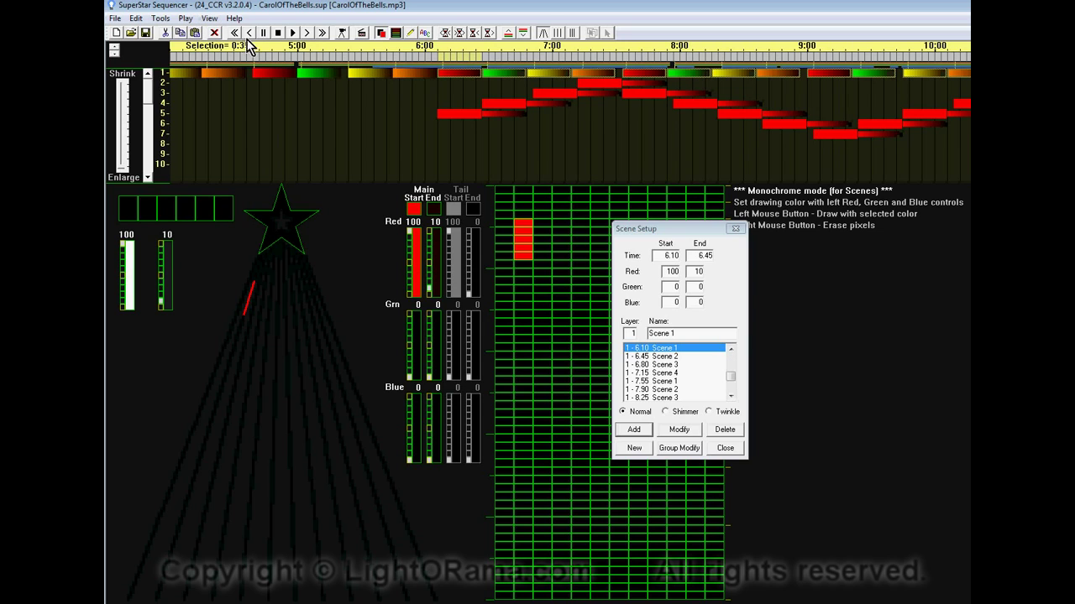
Paste the copied scenes again at 12.00 and return to the beginning of the sequence
click(308, 34)
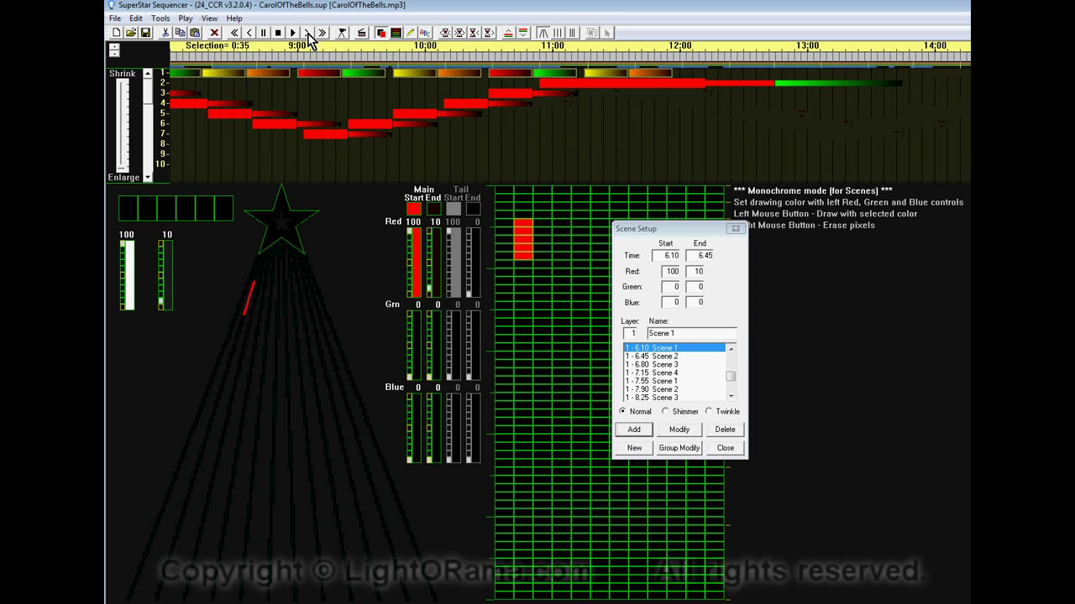
click(682, 57)
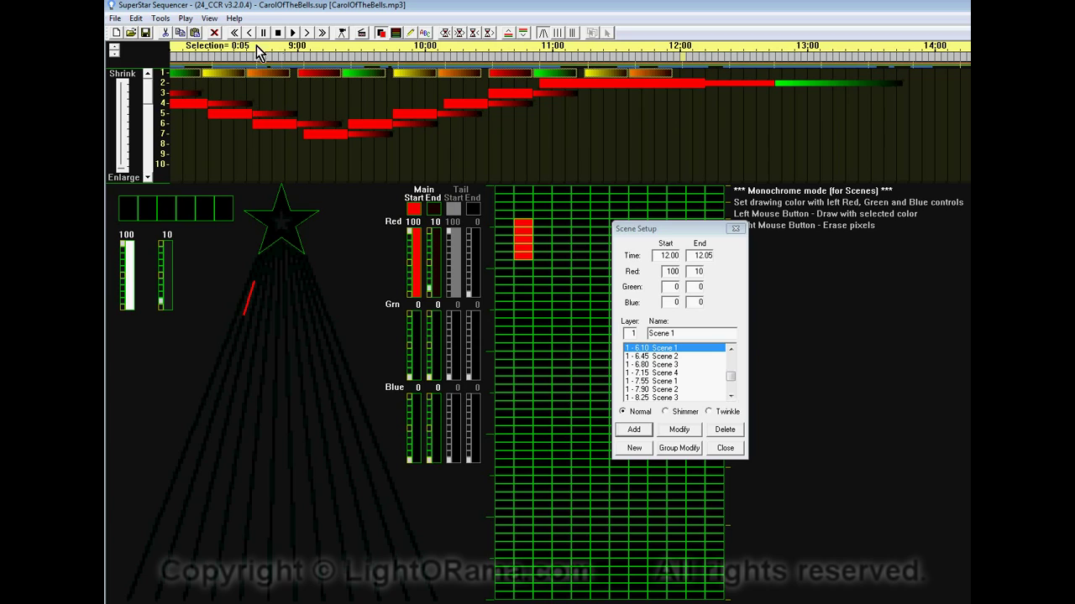
click(194, 33)
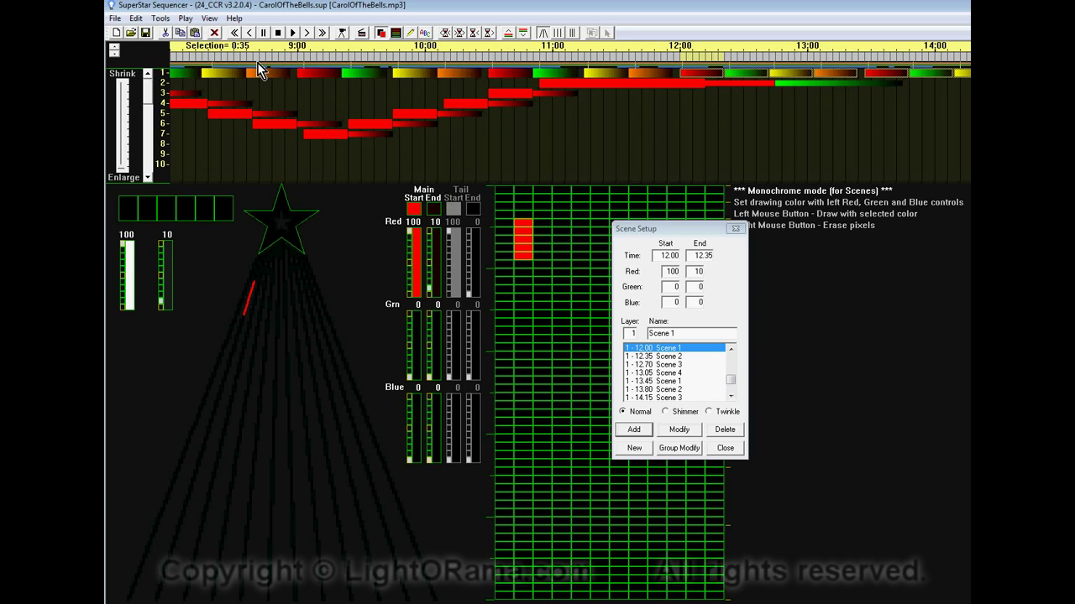
click(238, 38)
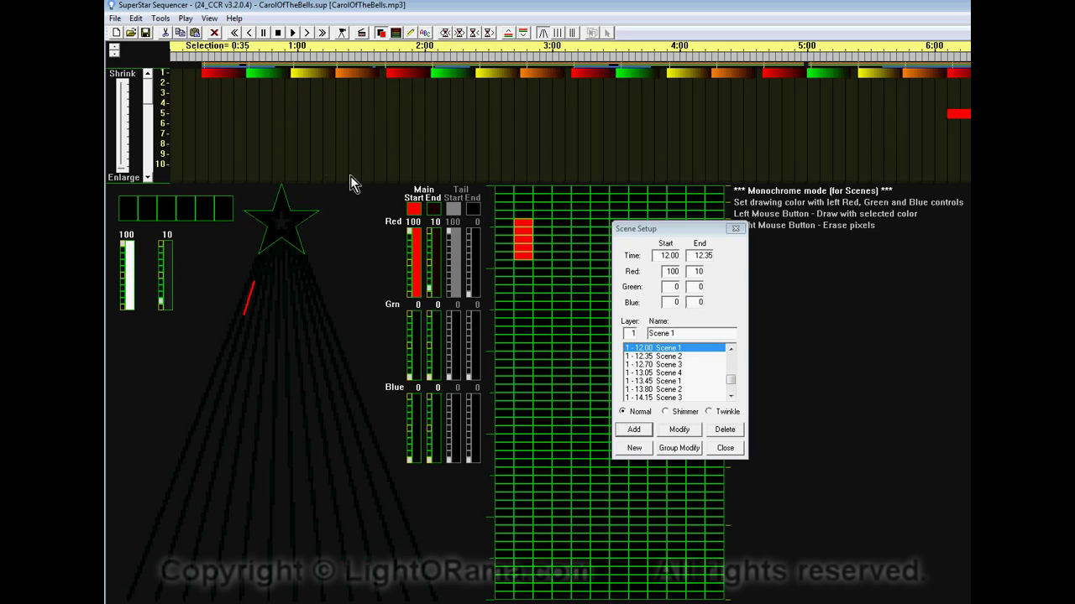
Play the sequence from its start to review the repeated layer 1 scenes together with the morphs
click(342, 34)
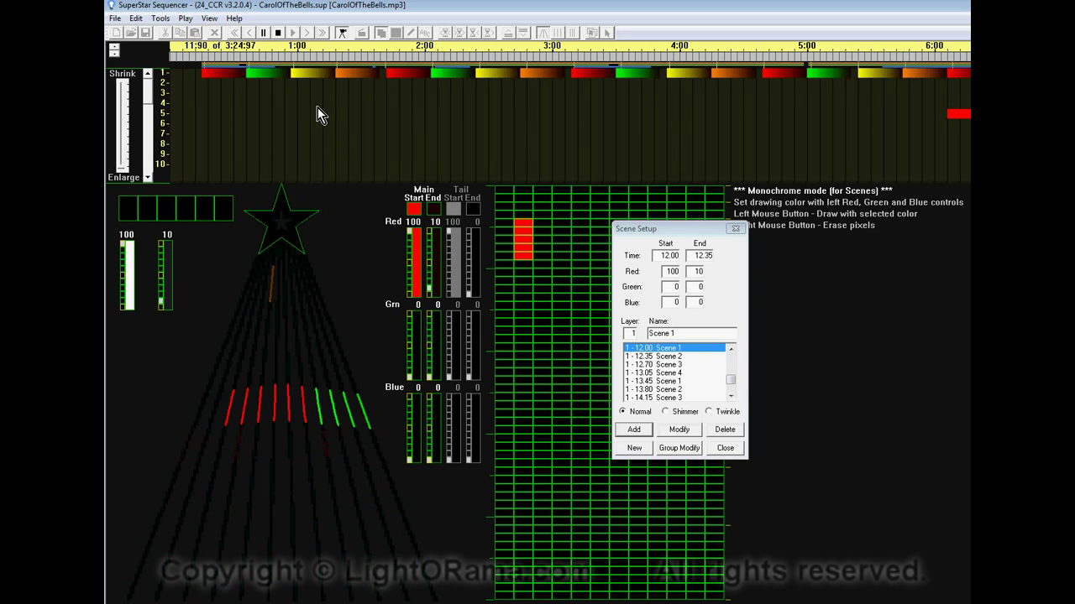
click(343, 36)
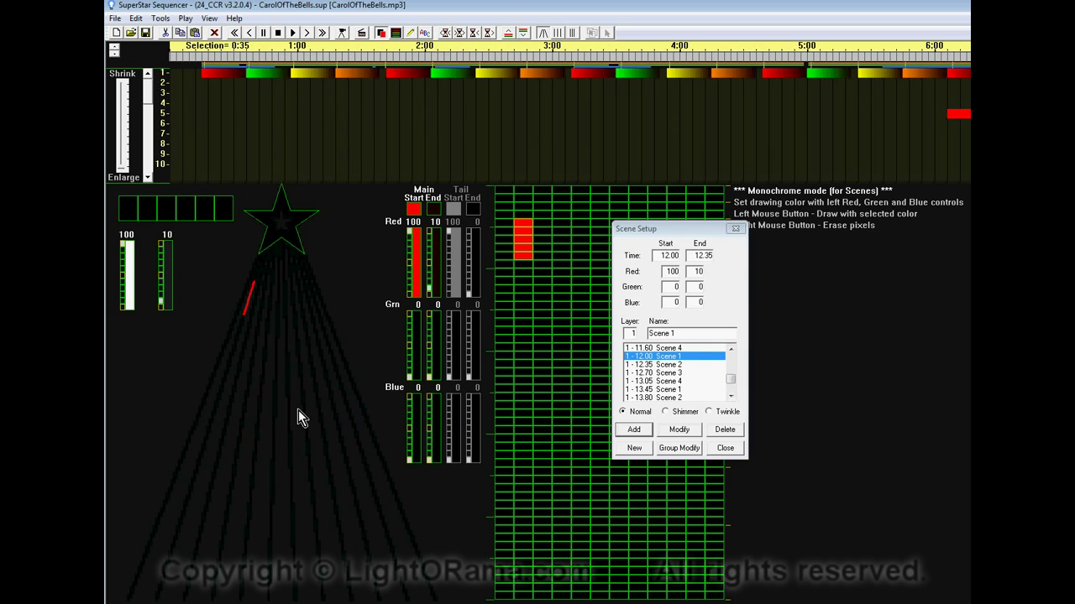
Add a red morph with a green tail on layer 2 from 21.00 to 22.00, running from 0,0 to 0,49, and preview it
click(323, 35)
click(323, 36)
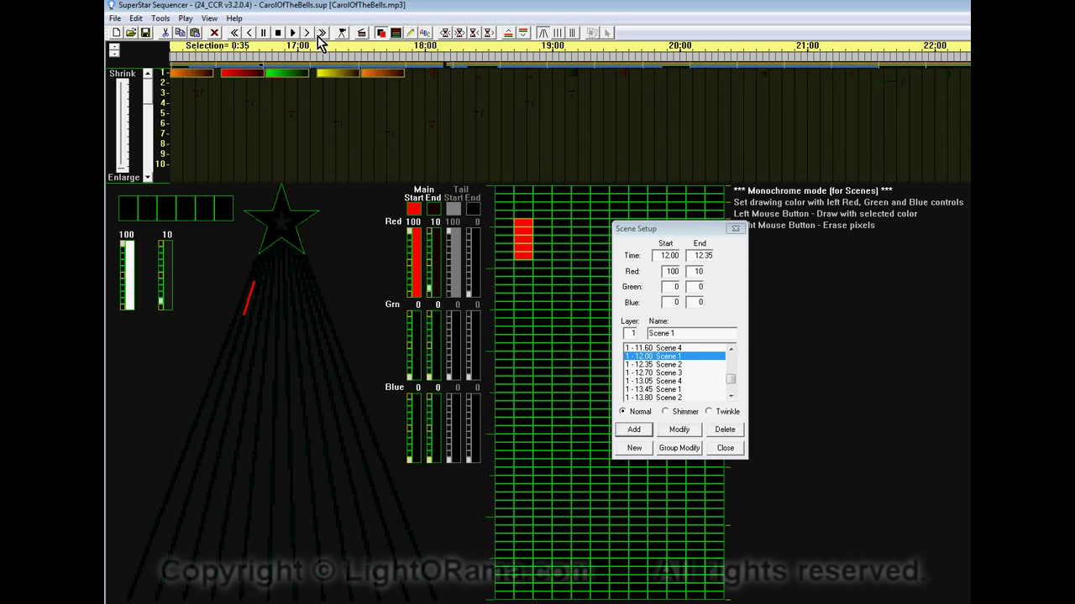
click(306, 34)
click(307, 33)
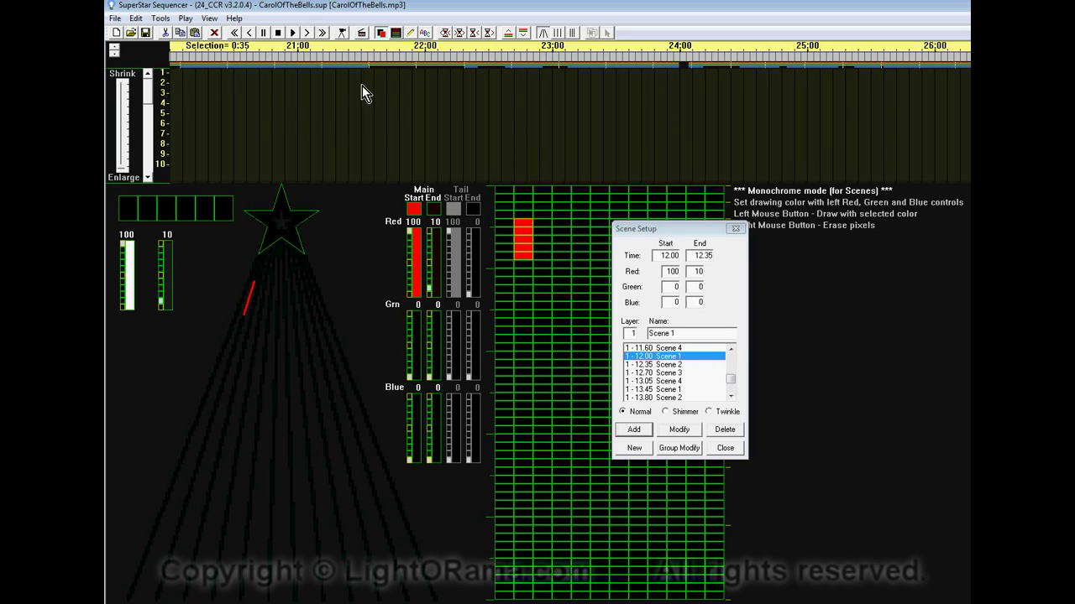
click(398, 35)
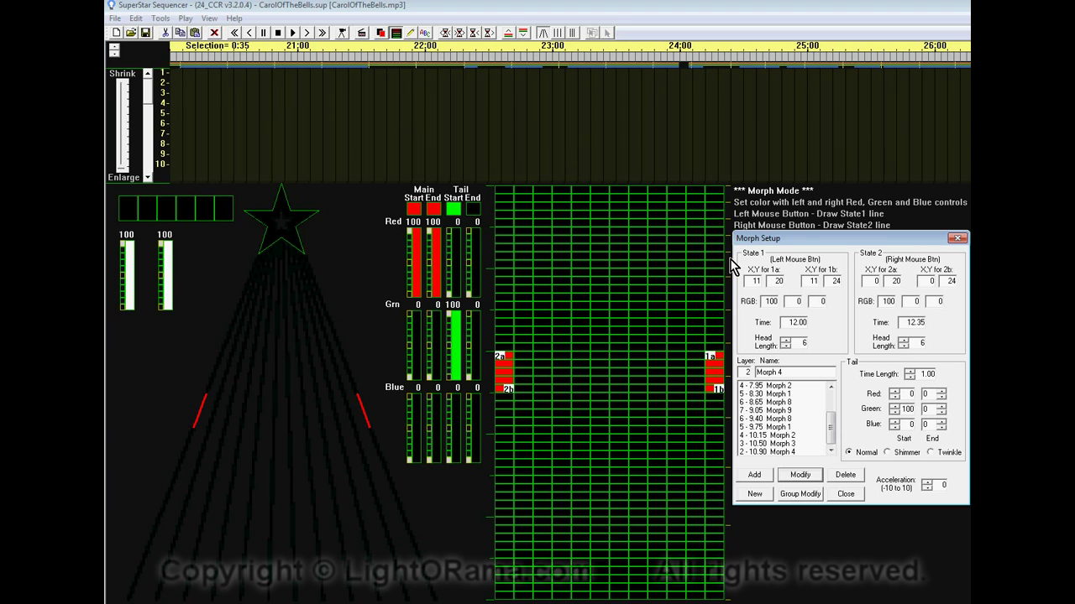
click(299, 59)
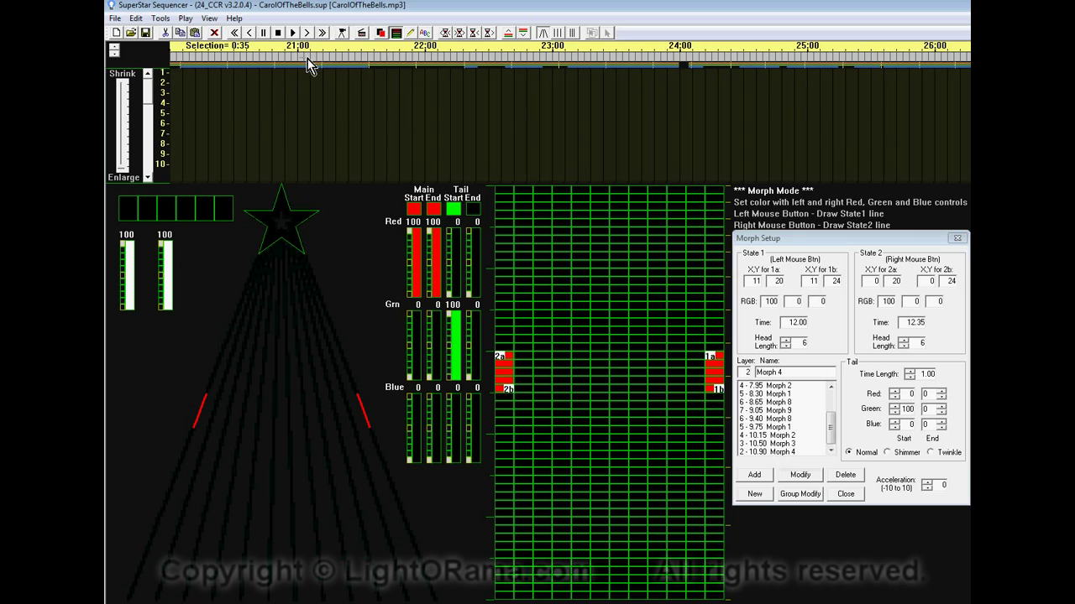
drag(423, 57, 422, 56)
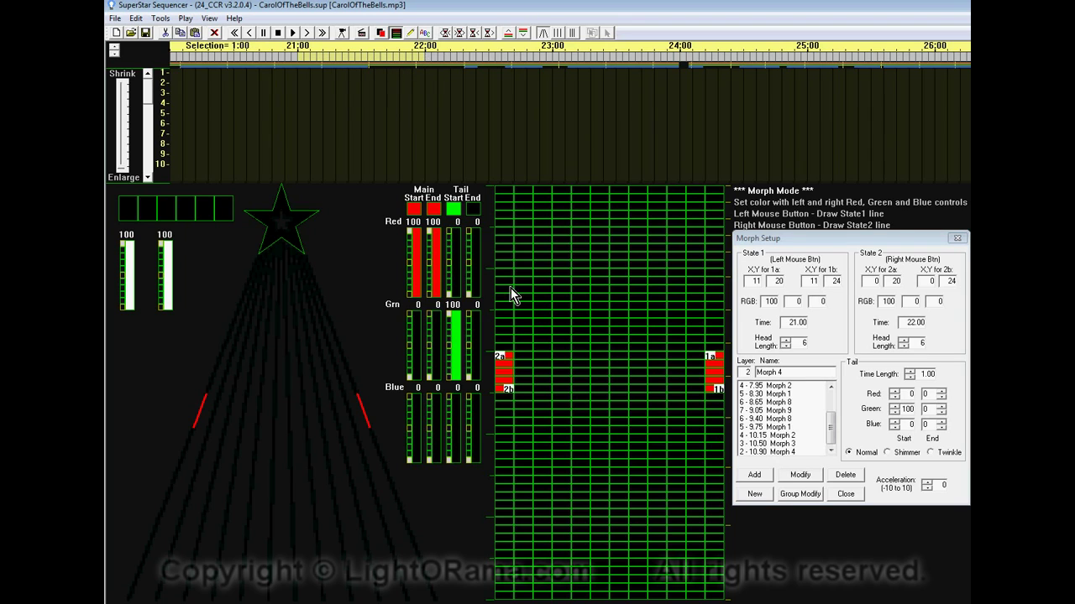
click(504, 194)
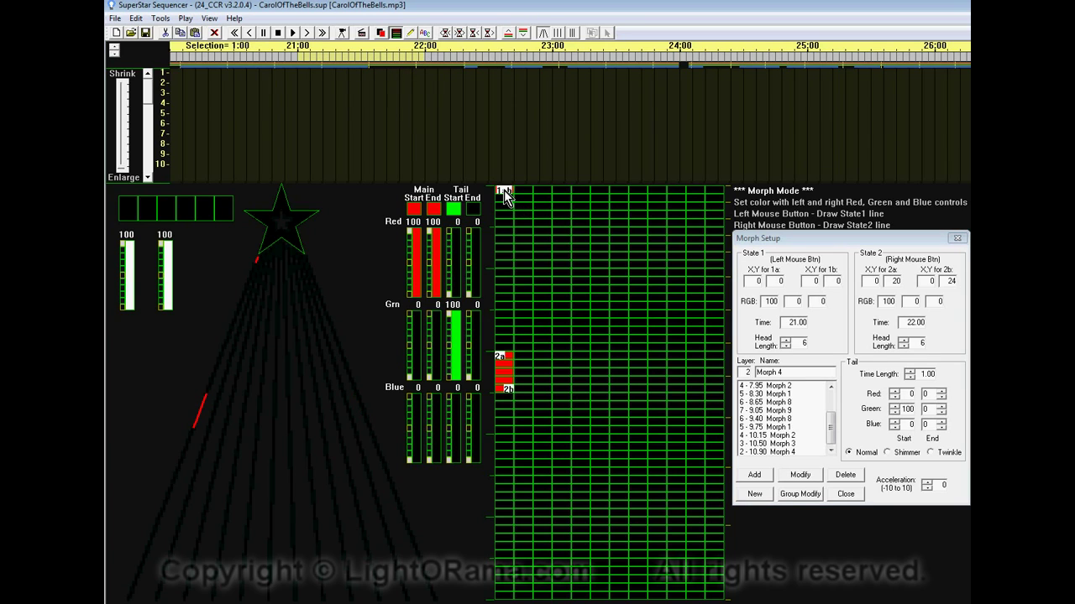
right_click(503, 598)
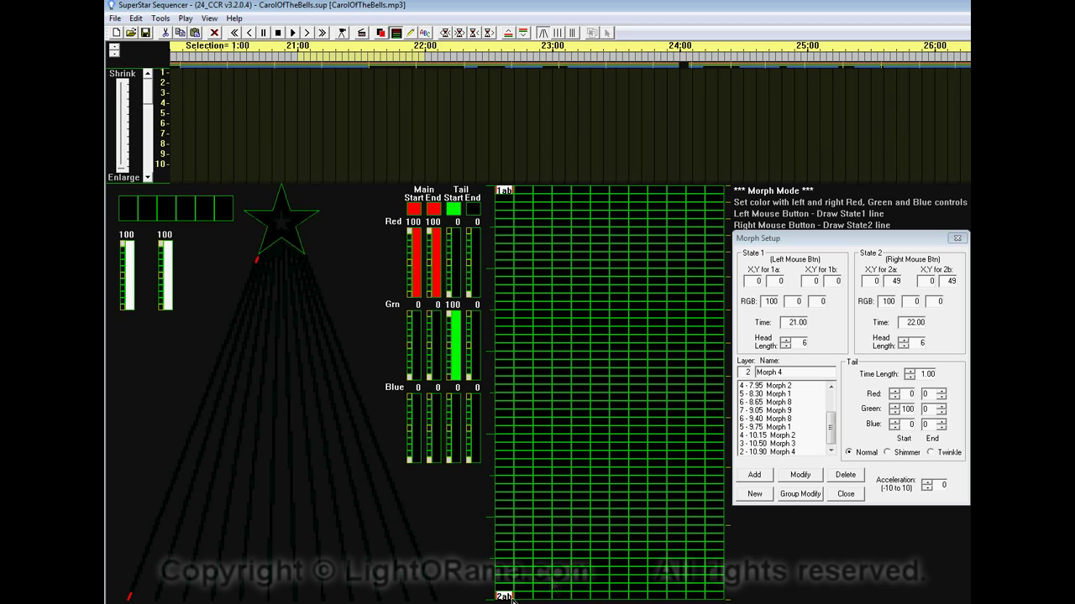
click(754, 476)
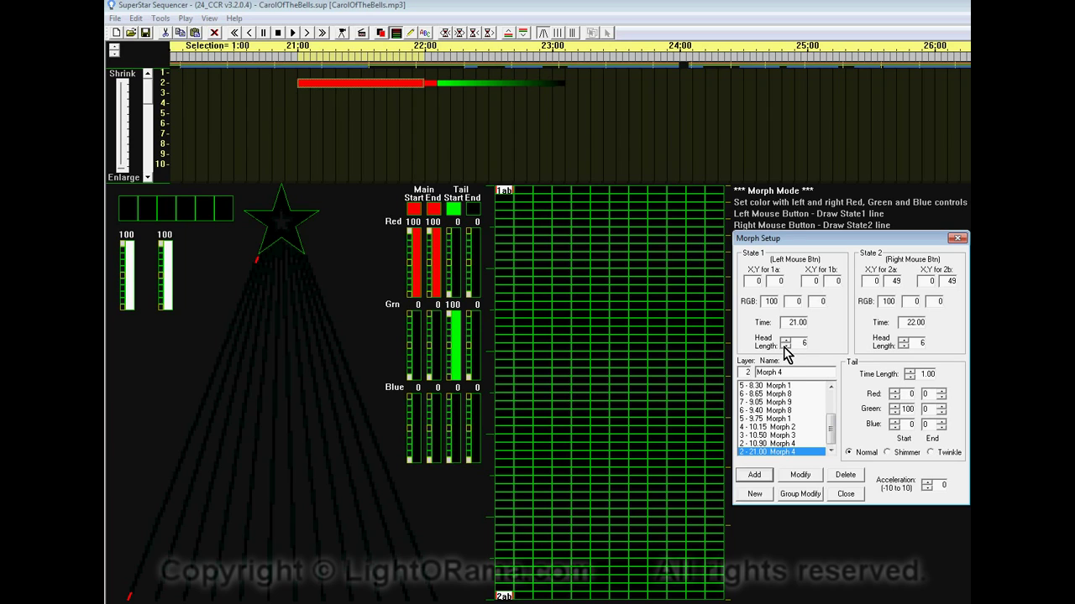
click(294, 33)
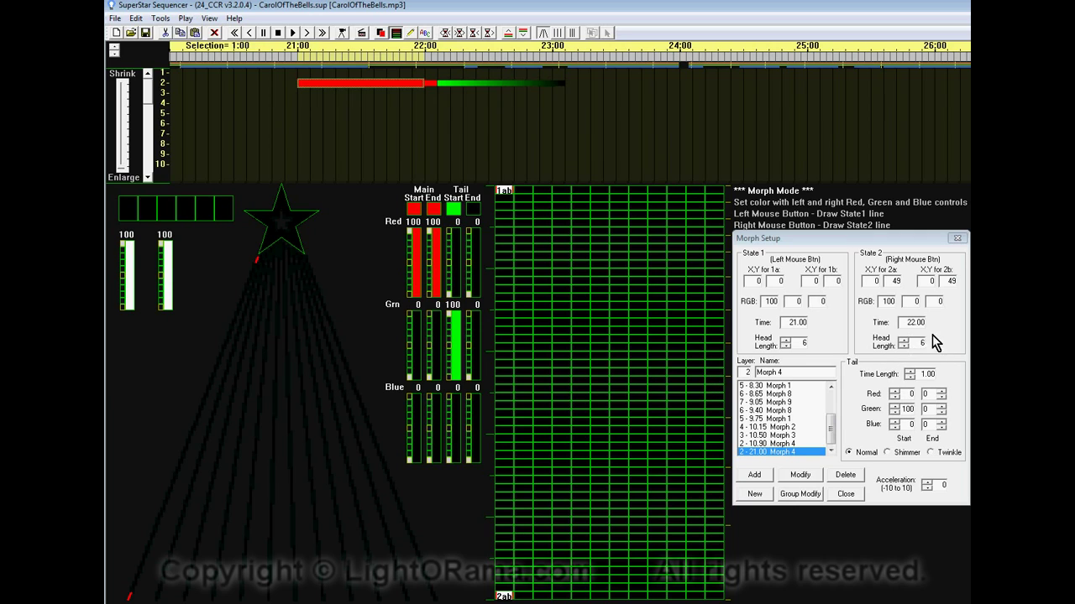
Set the morph's State 1 head length to 1, apply the modification and play it back
click(785, 345)
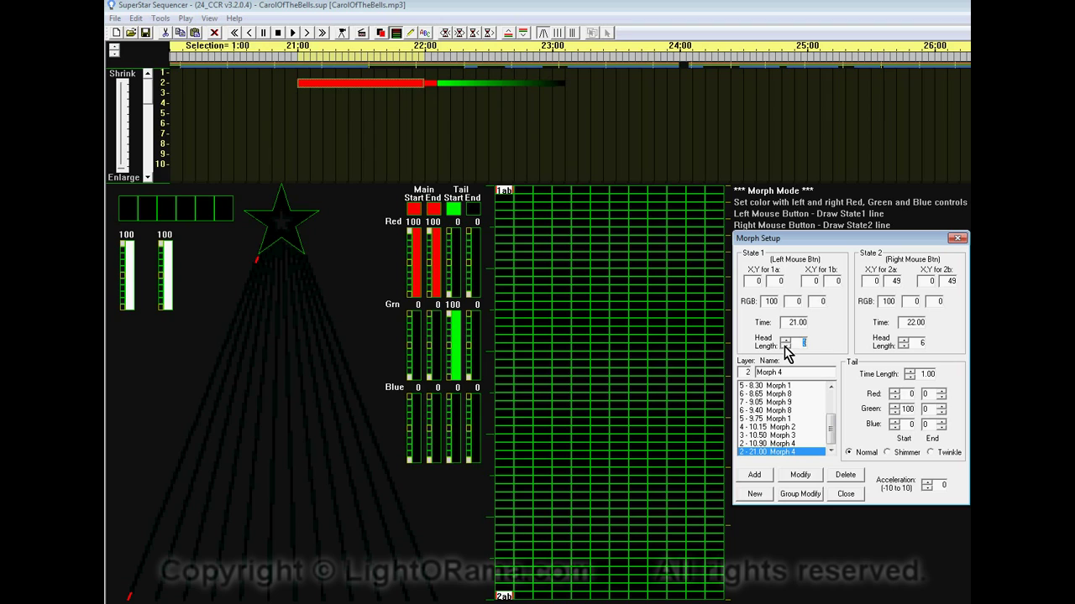
click(798, 476)
click(292, 32)
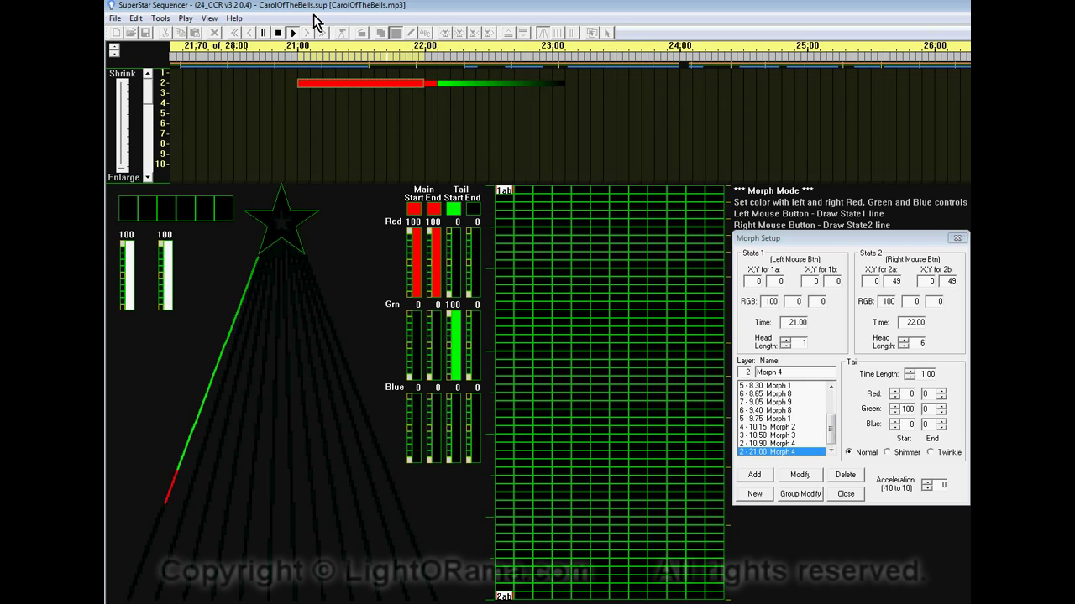
click(293, 34)
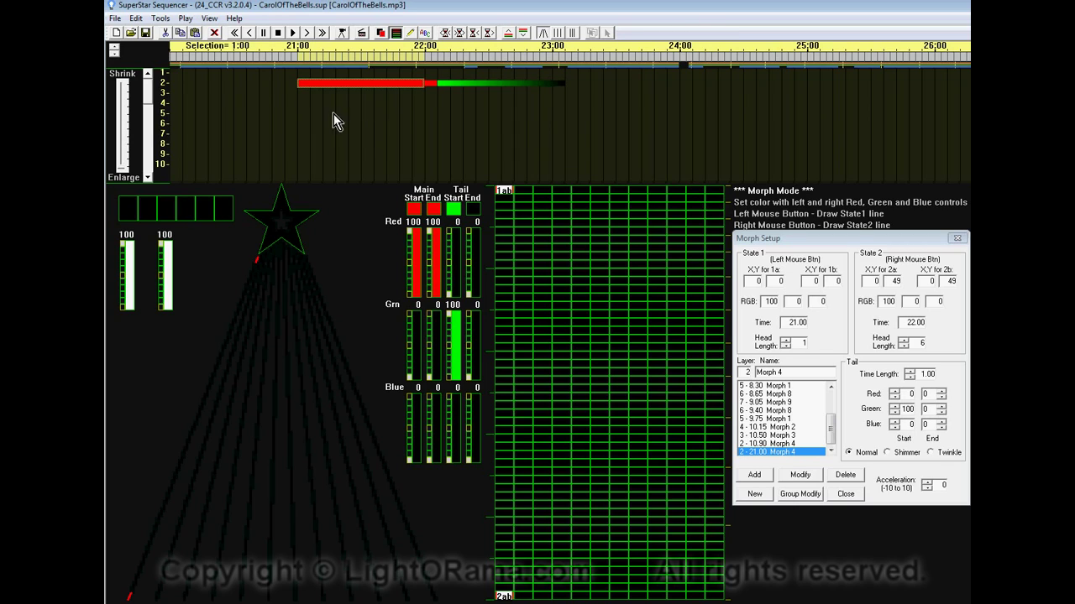
Go through the morph in paused playback from 20.90 to examine its head and tail, and replay it at normal speed
click(289, 59)
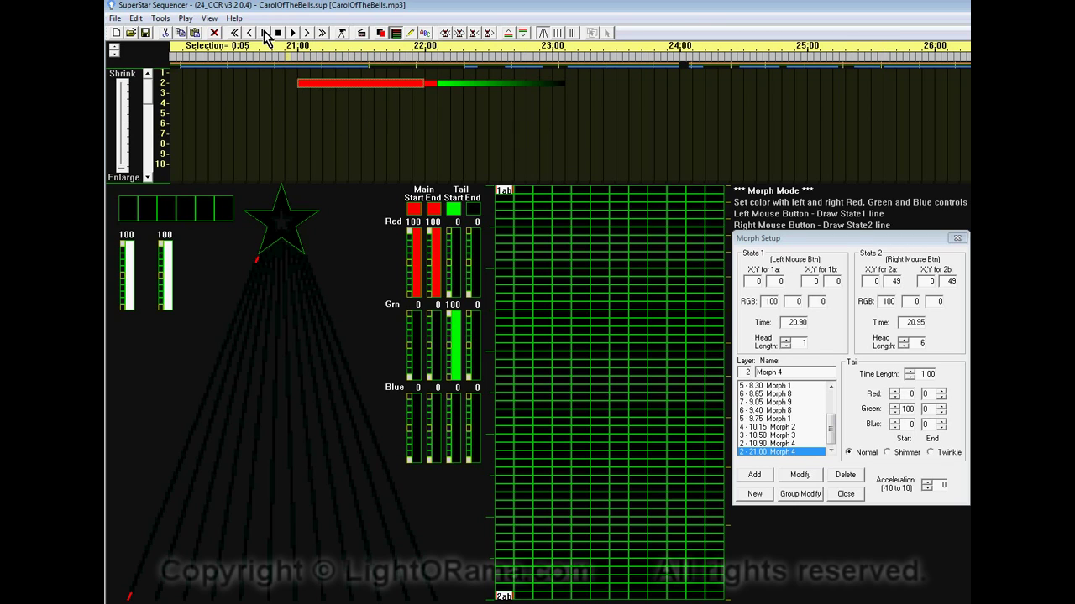
click(266, 37)
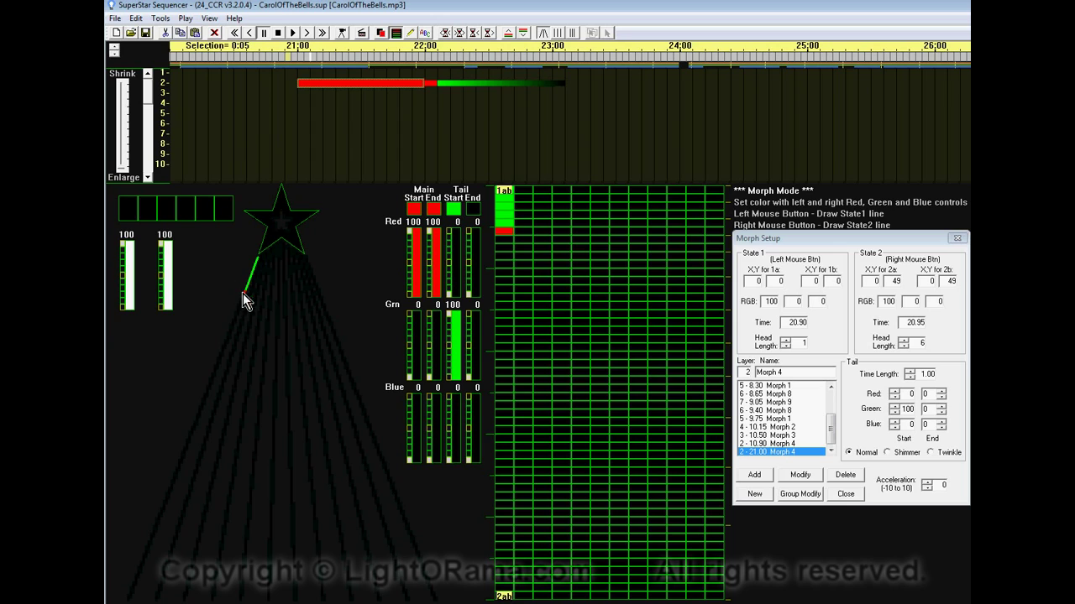
drag(239, 334, 167, 489)
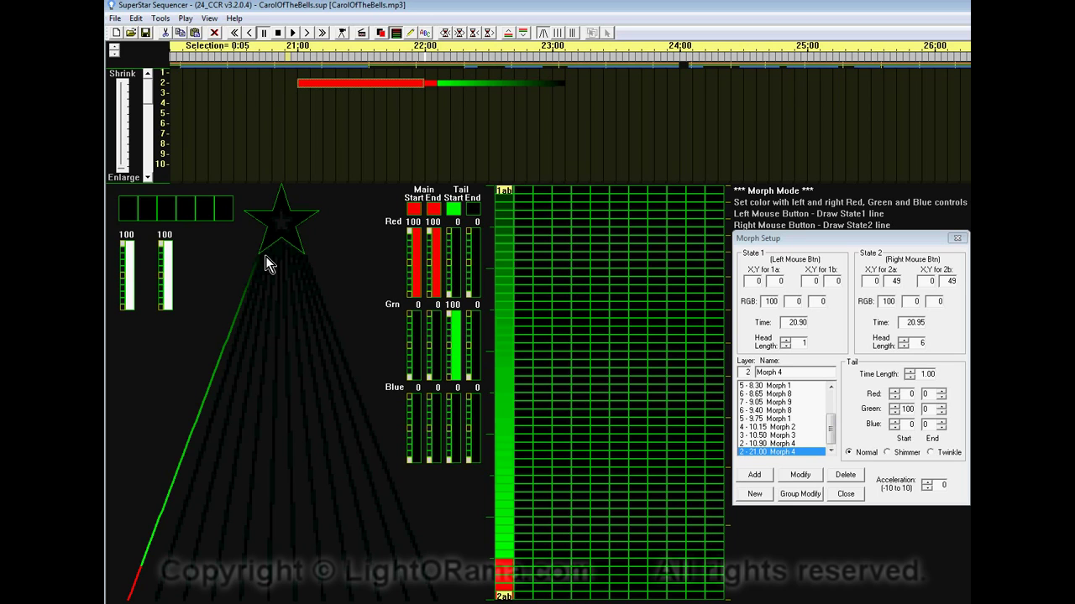
click(278, 33)
click(293, 33)
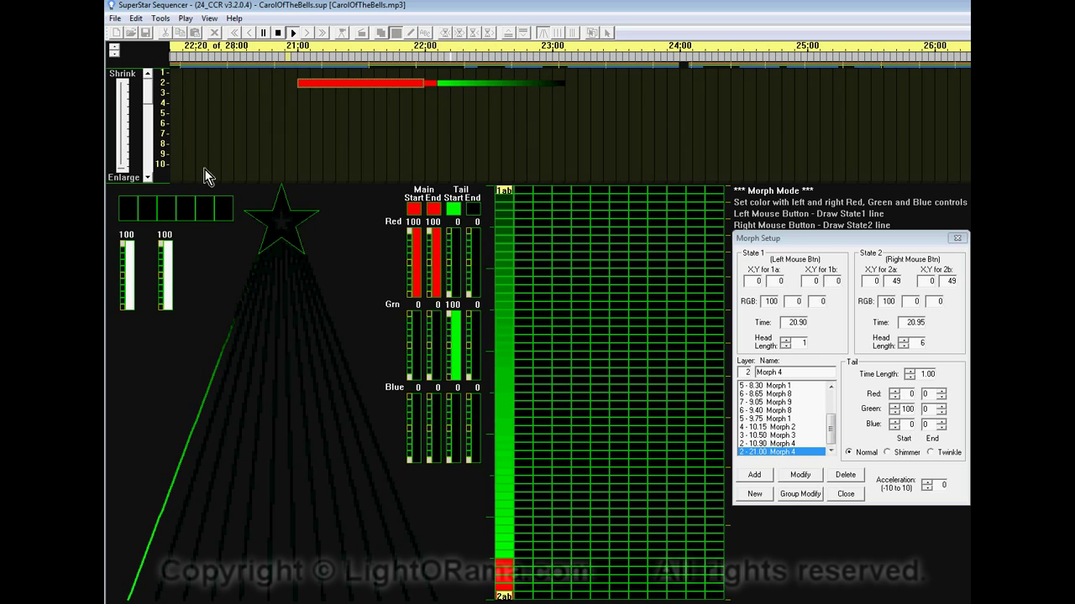
click(295, 35)
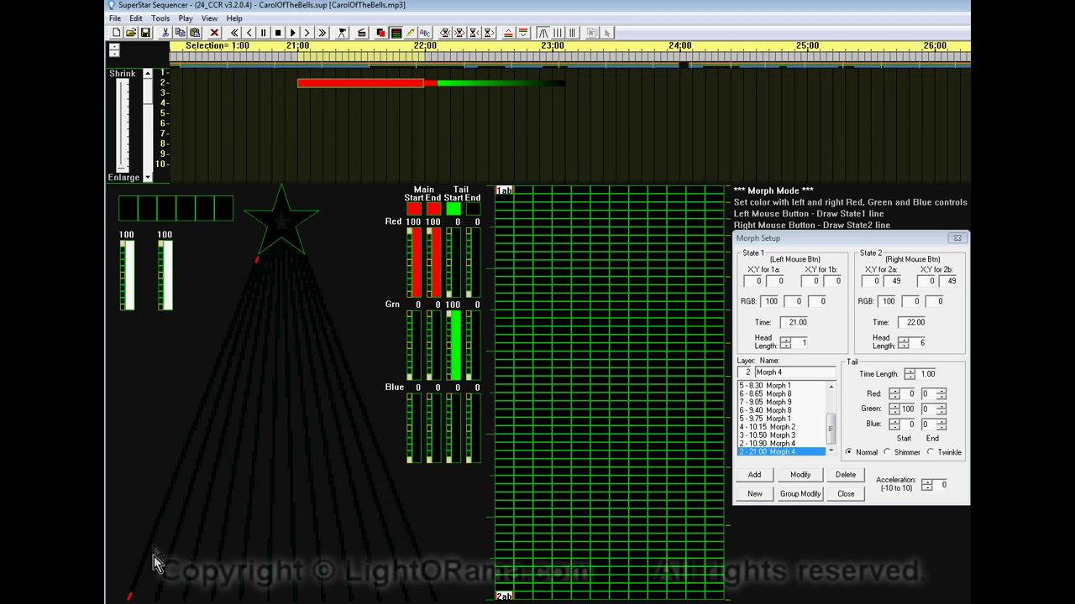
Try an acceleration of 5 on the 21.00 morph and preview the motion
click(928, 485)
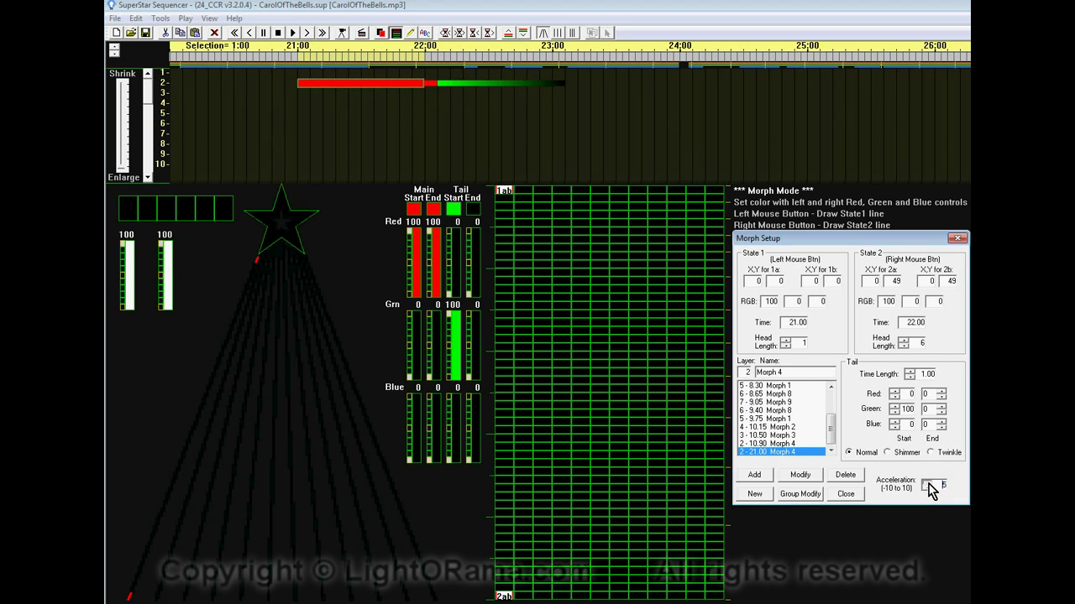
click(801, 476)
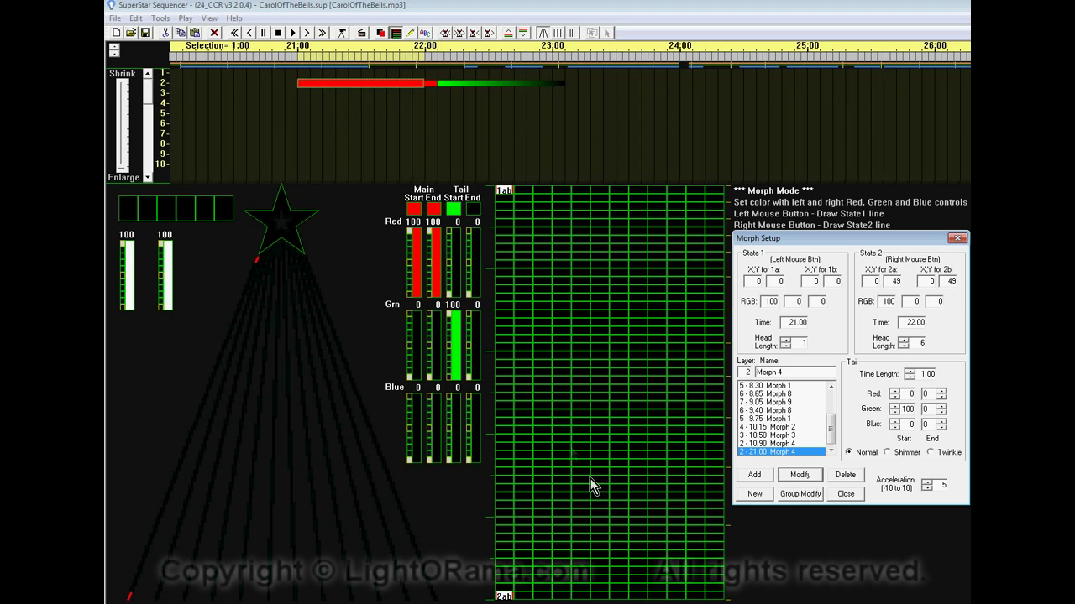
click(291, 33)
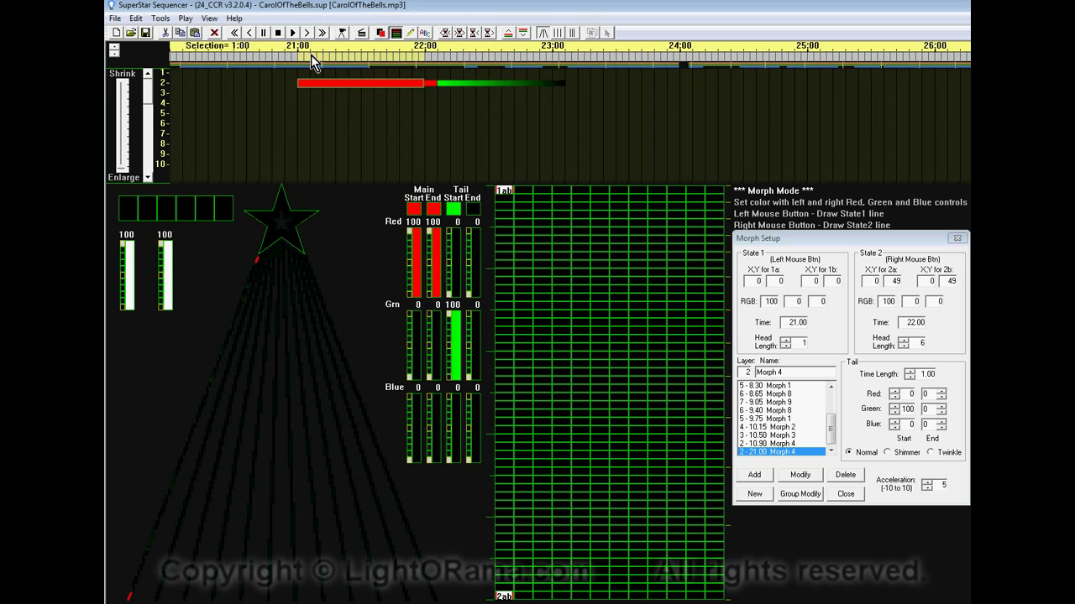
Set the 21.00 morph's acceleration to 10, apply the modification and preview it
click(928, 482)
click(928, 482)
click(927, 482)
click(928, 482)
click(927, 482)
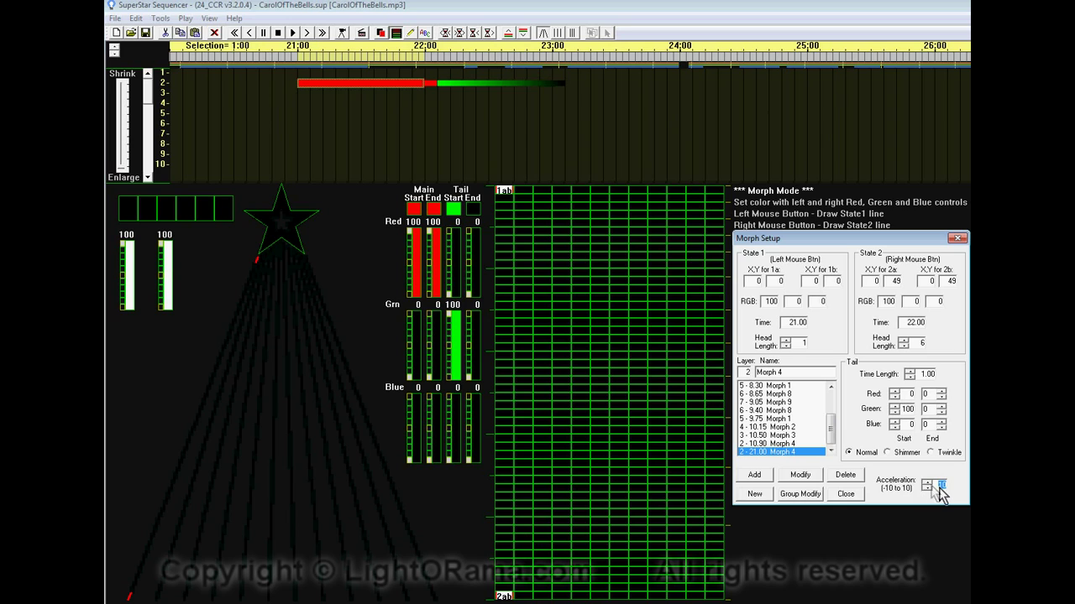
click(798, 475)
click(291, 33)
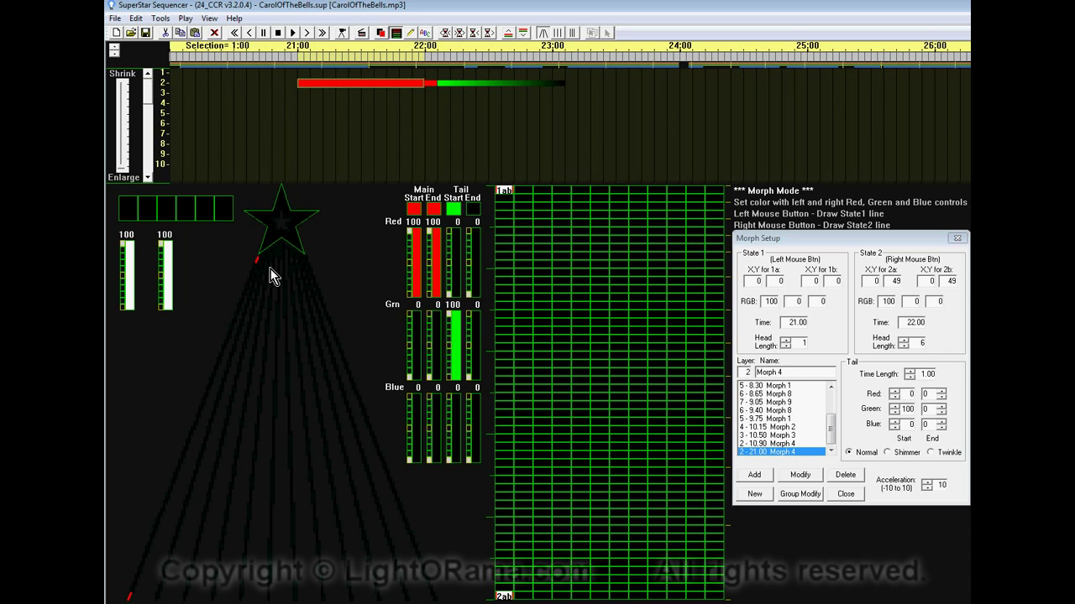
Copy the 21.00 morph and paste it at 22.00 on layer 3
click(181, 33)
click(427, 57)
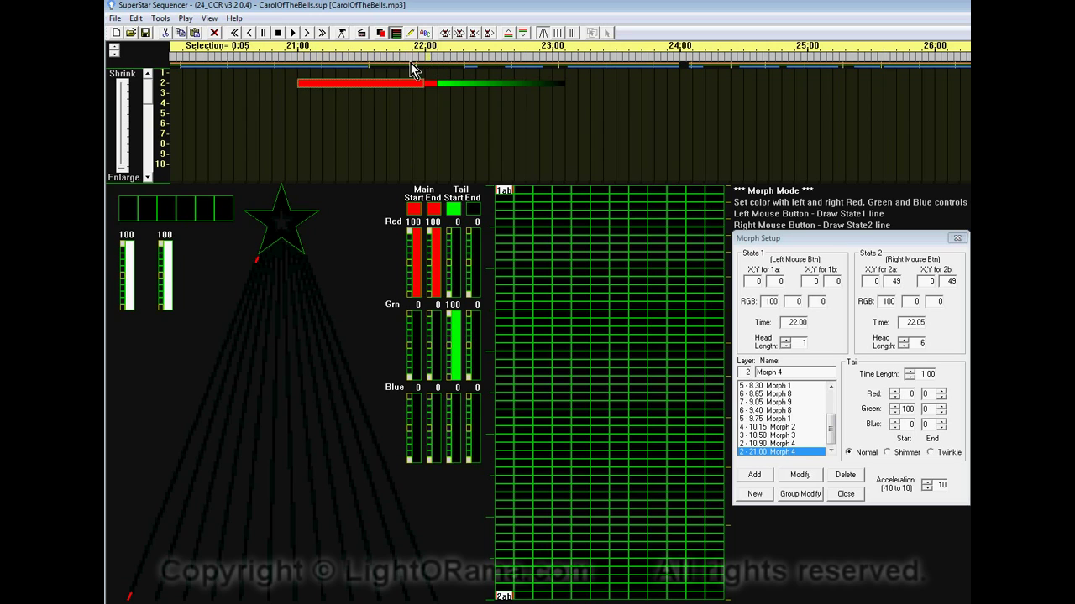
click(194, 33)
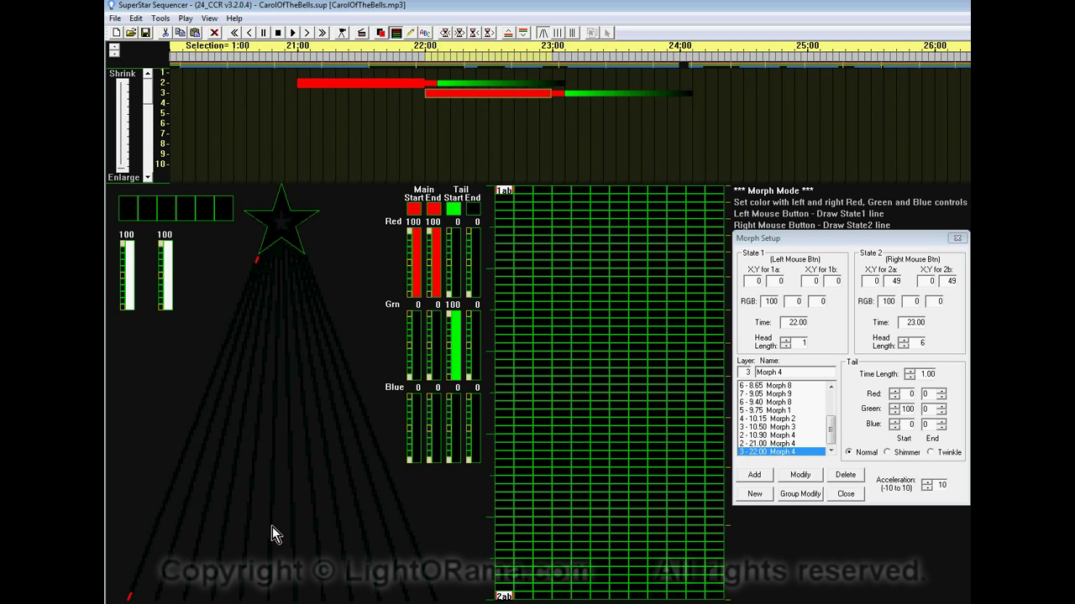
Set the acceleration of the pasted 22.00 morph to -10
click(927, 488)
click(927, 488)
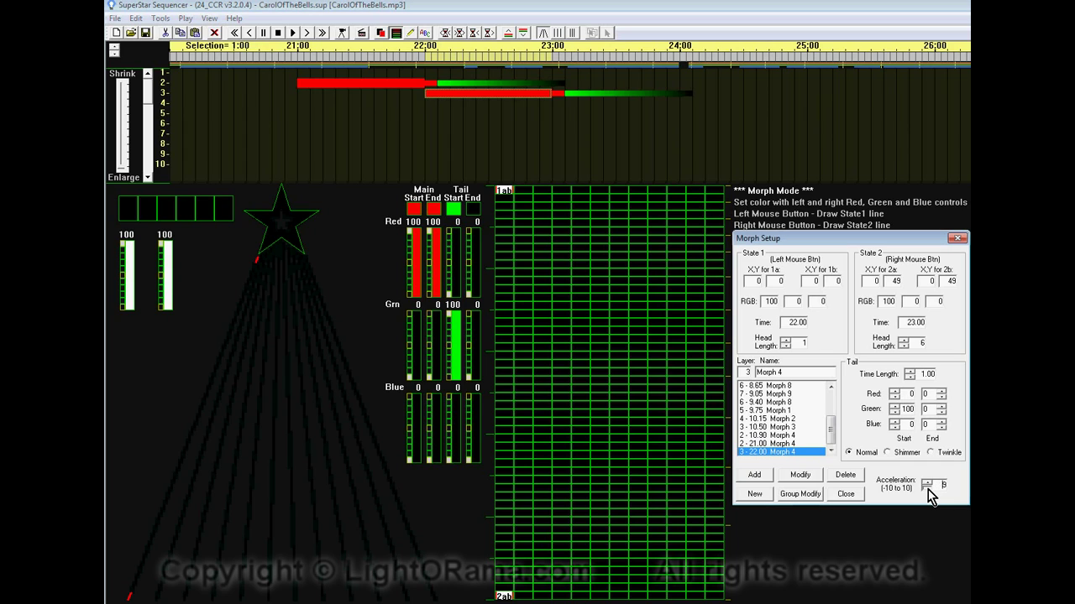
click(927, 488)
click(927, 488)
click(927, 487)
click(927, 488)
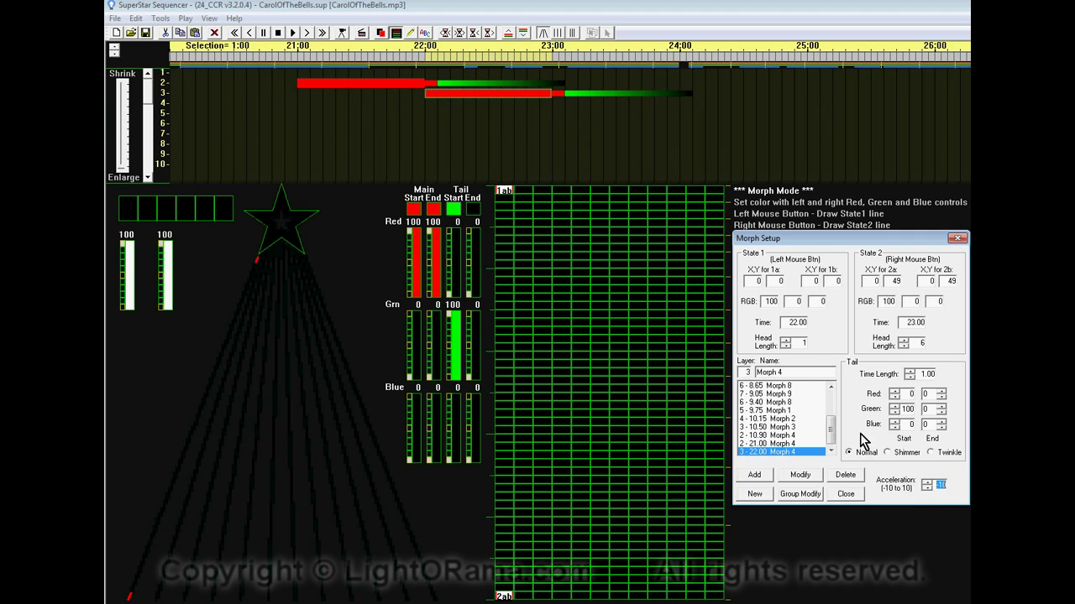
Set the 22.00 morph's head length to 6 in State 1 and 1 in State 2, apply the changes and play both morphs
click(786, 340)
click(786, 340)
click(786, 340)
click(785, 340)
click(786, 340)
click(903, 346)
click(904, 345)
click(905, 346)
click(905, 346)
click(905, 346)
click(799, 475)
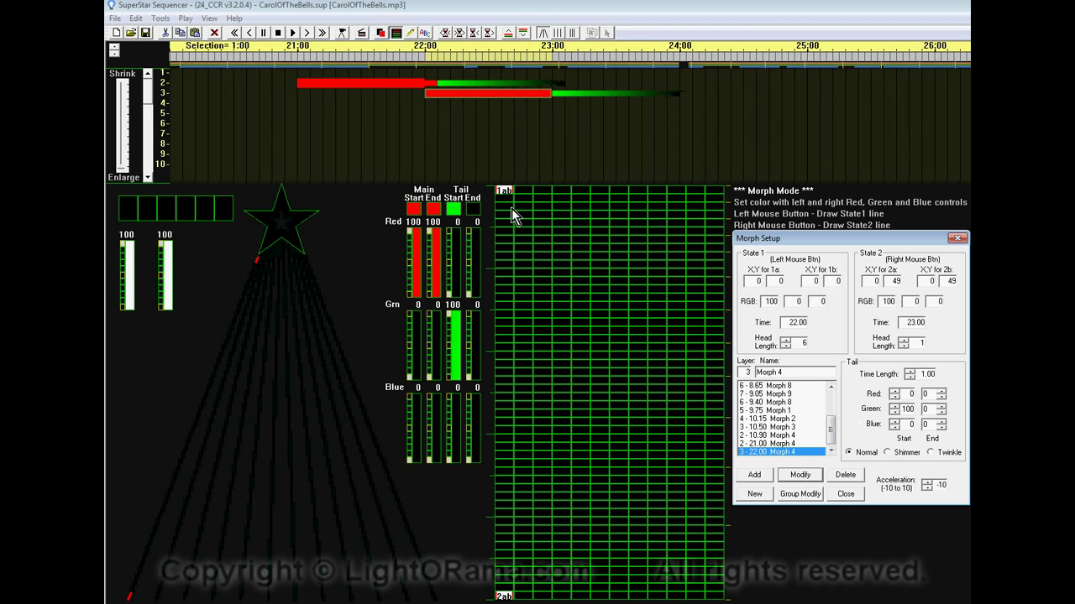
click(293, 34)
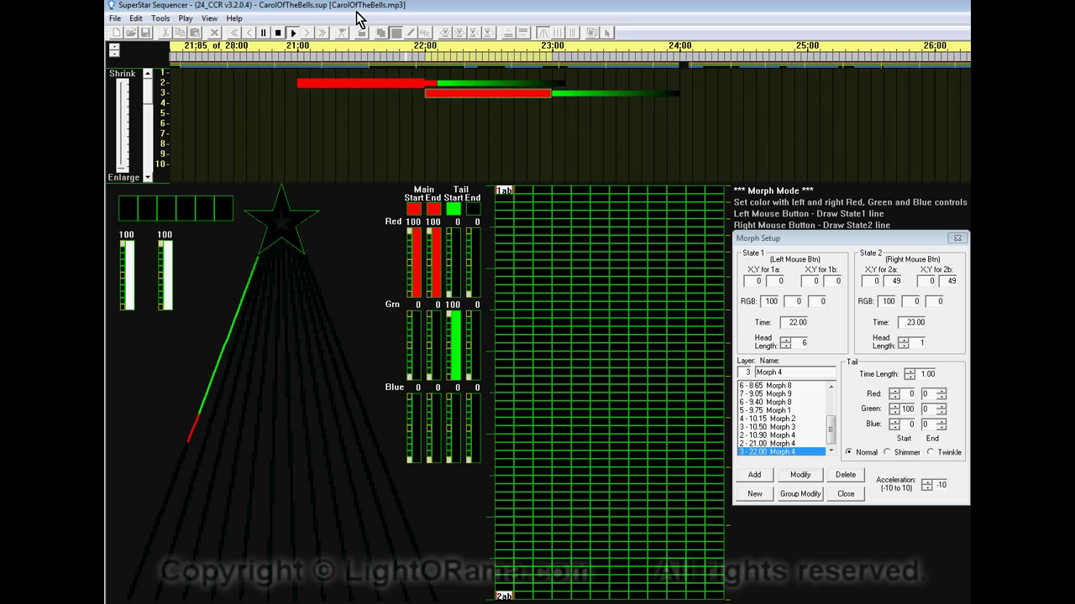
click(294, 32)
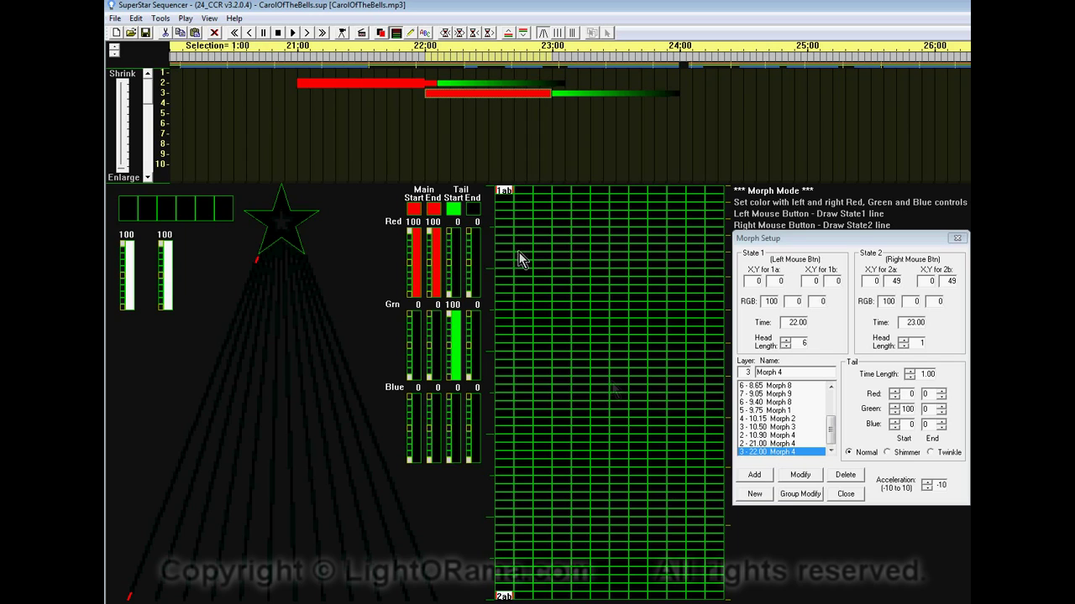
Reverse the 22.00 morph so it runs from 0,49 to 0,0, apply the modification and play both morphs
click(503, 597)
right_click(503, 197)
click(798, 475)
click(326, 32)
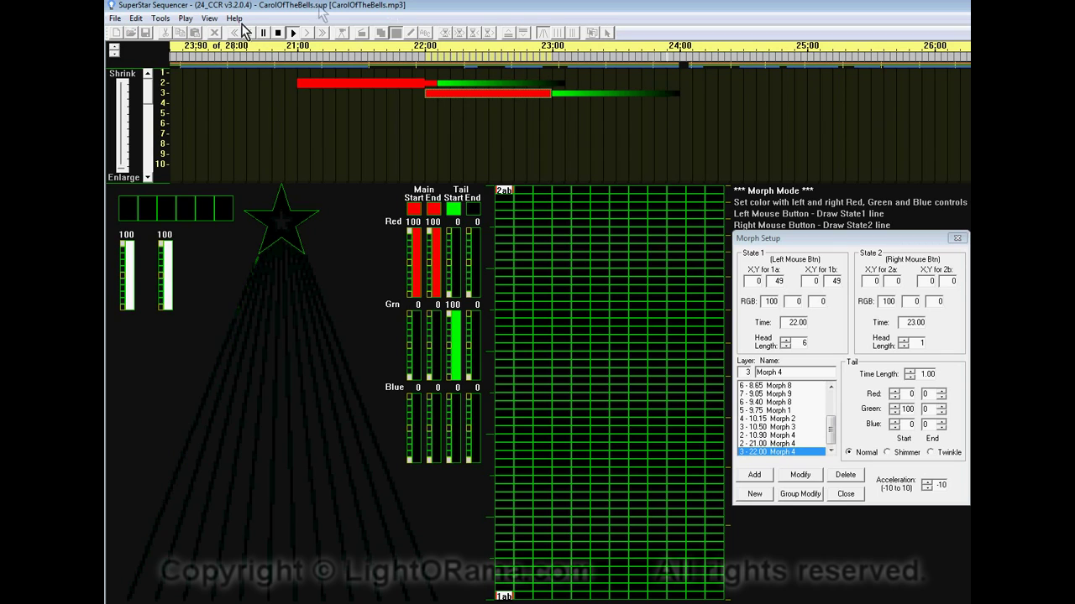
click(294, 32)
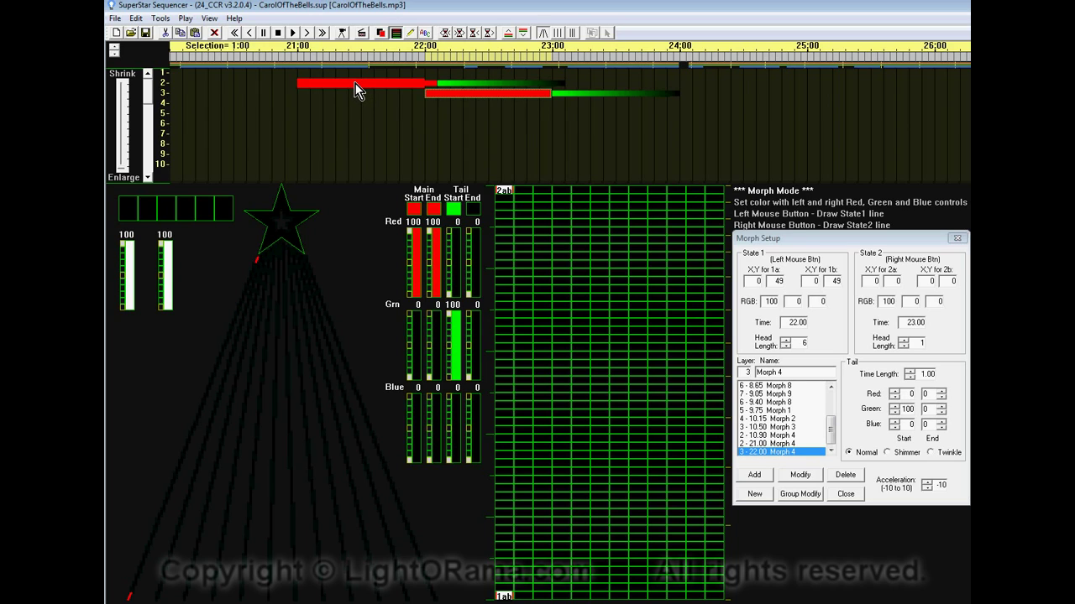
Select the 21.00 and 22.00 morphs, group-modify their tail time length to 0.30 and play them
drag(346, 84, 623, 131)
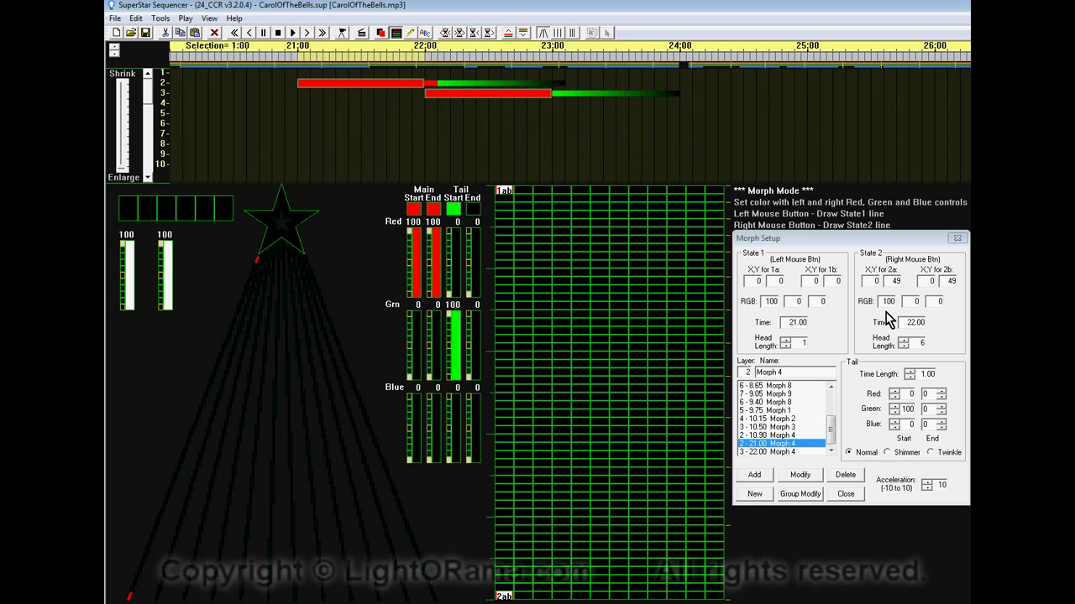
click(910, 377)
click(911, 377)
click(911, 378)
click(911, 377)
click(910, 376)
click(910, 377)
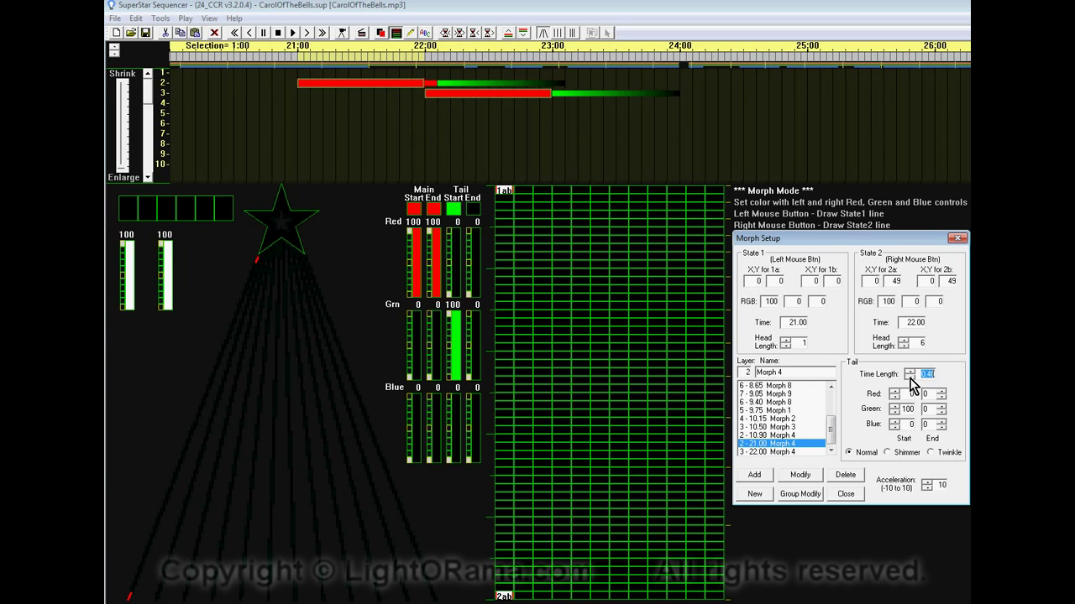
click(800, 493)
click(821, 461)
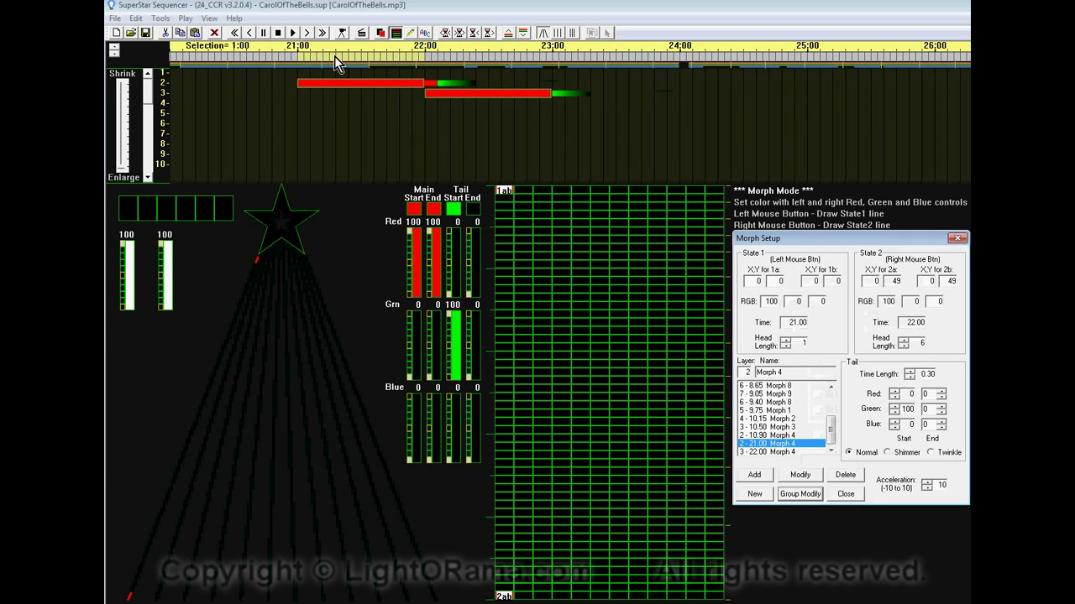
click(294, 33)
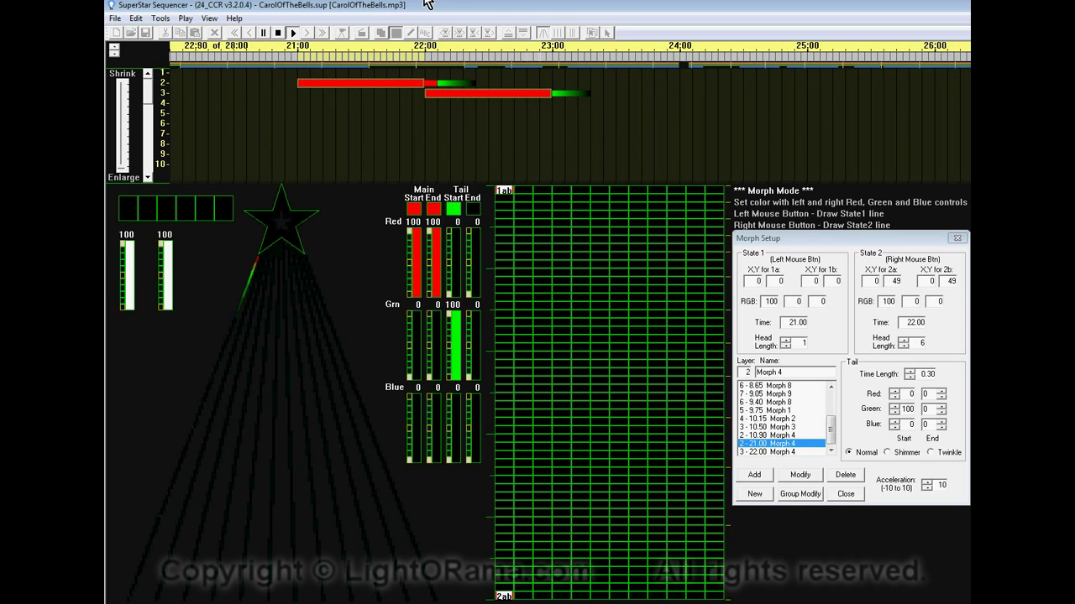
click(292, 34)
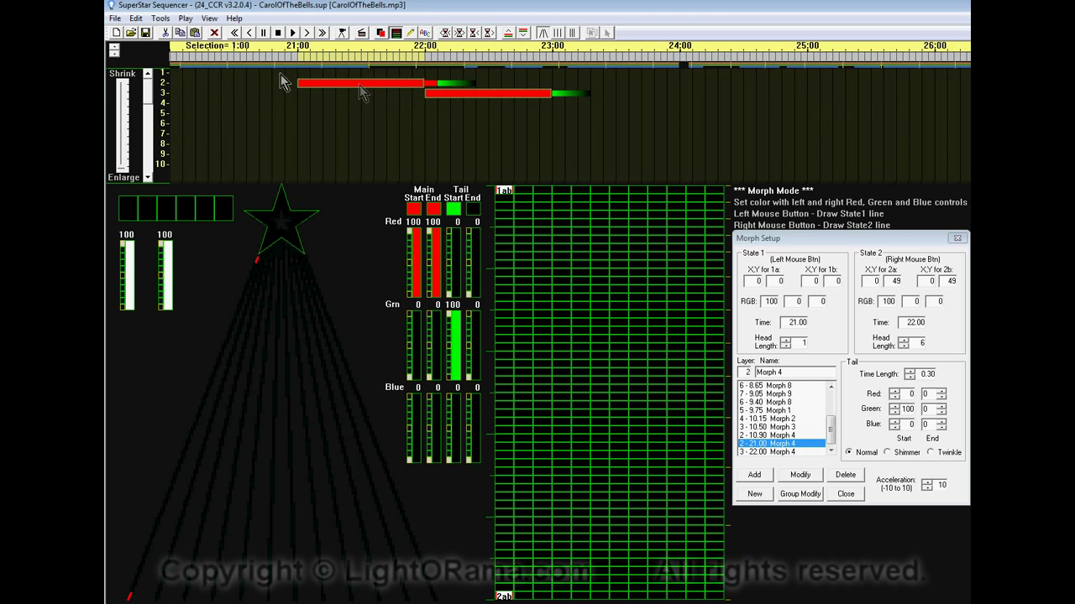
Paste copies of the two-morph pair at 23.00 and 25.00 on layers 2 and 3, and play the sequence
click(551, 64)
click(195, 35)
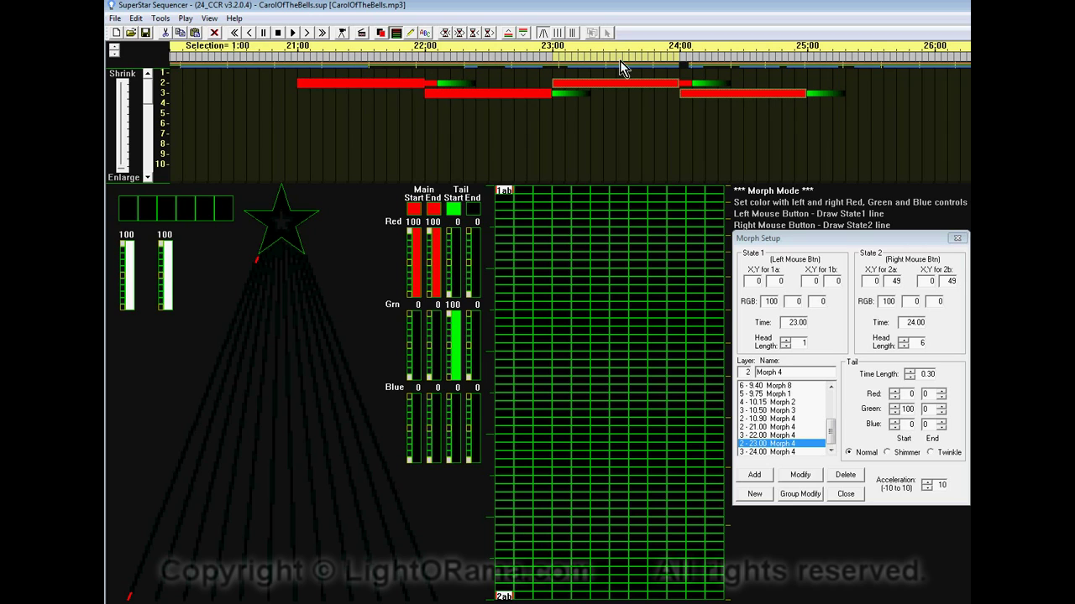
click(809, 58)
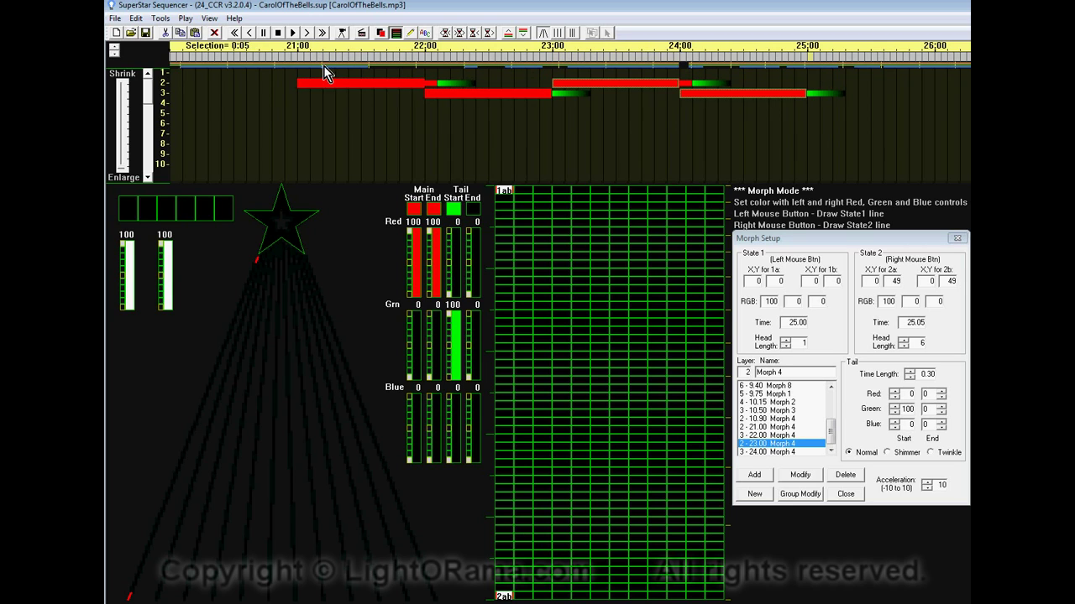
click(194, 33)
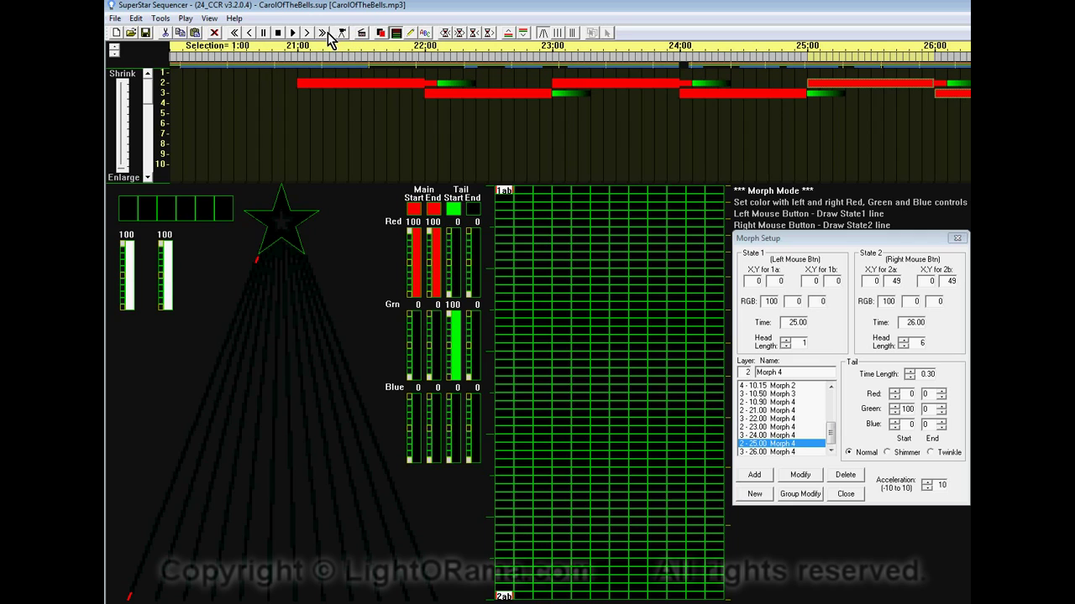
click(293, 32)
Select all six morphs from 21.00 onward and set their main start and end colors to white
drag(343, 81, 970, 136)
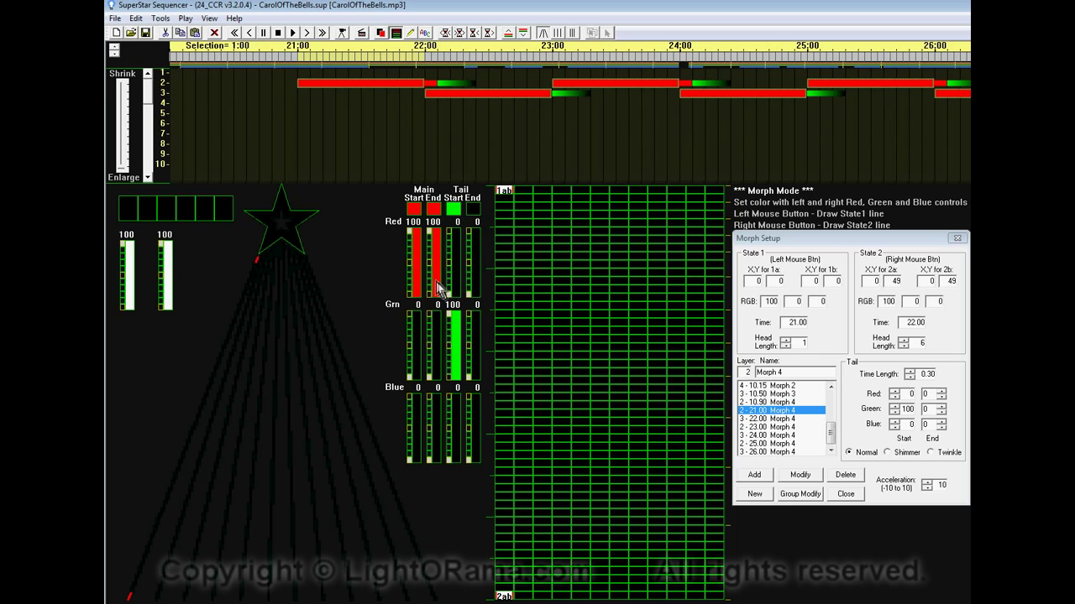
click(425, 191)
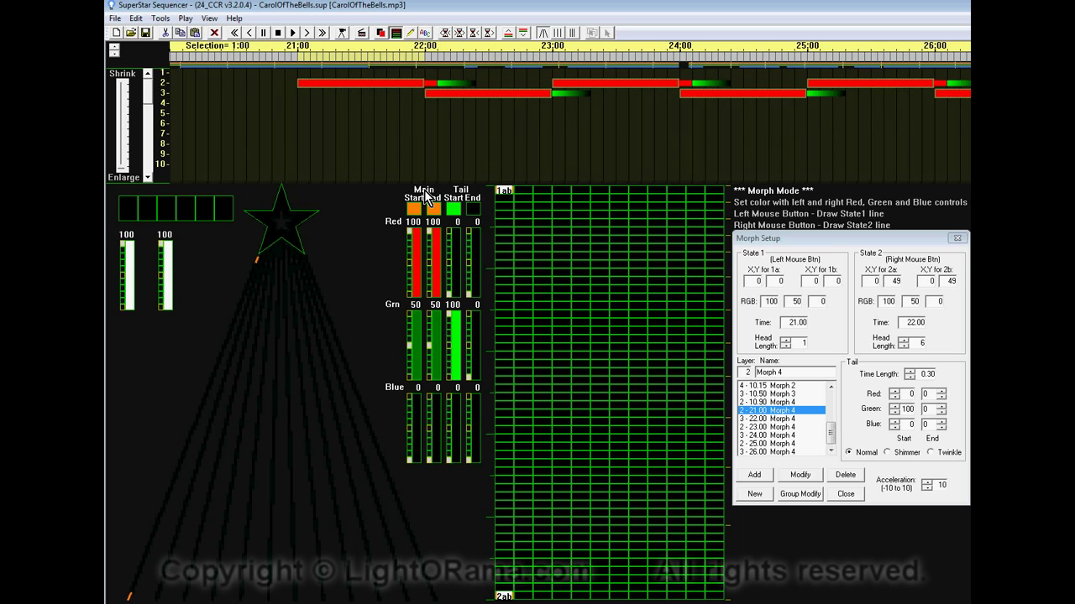
click(426, 194)
click(426, 195)
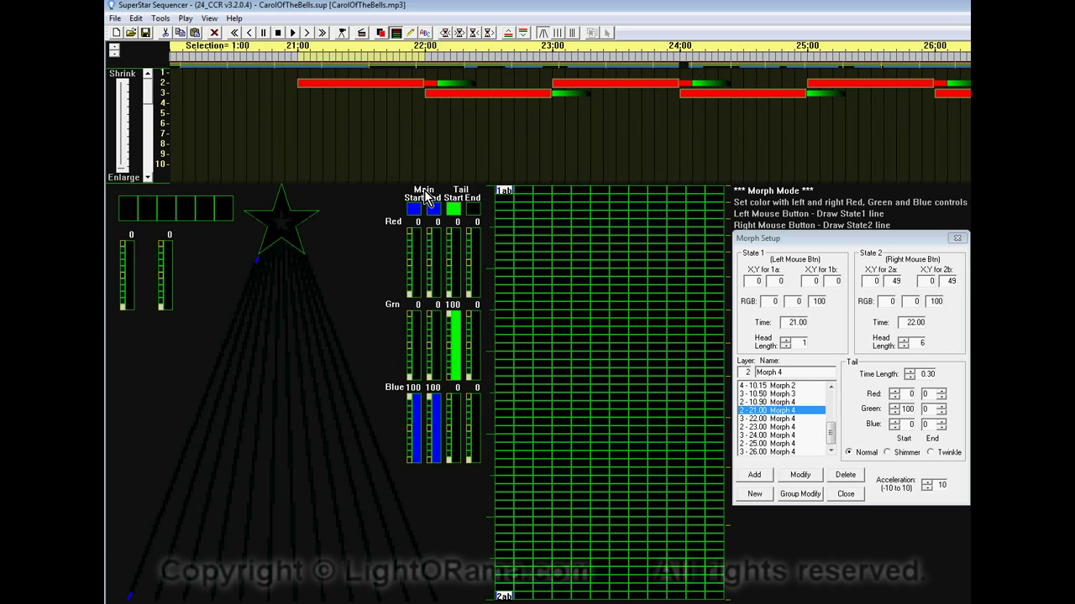
click(425, 195)
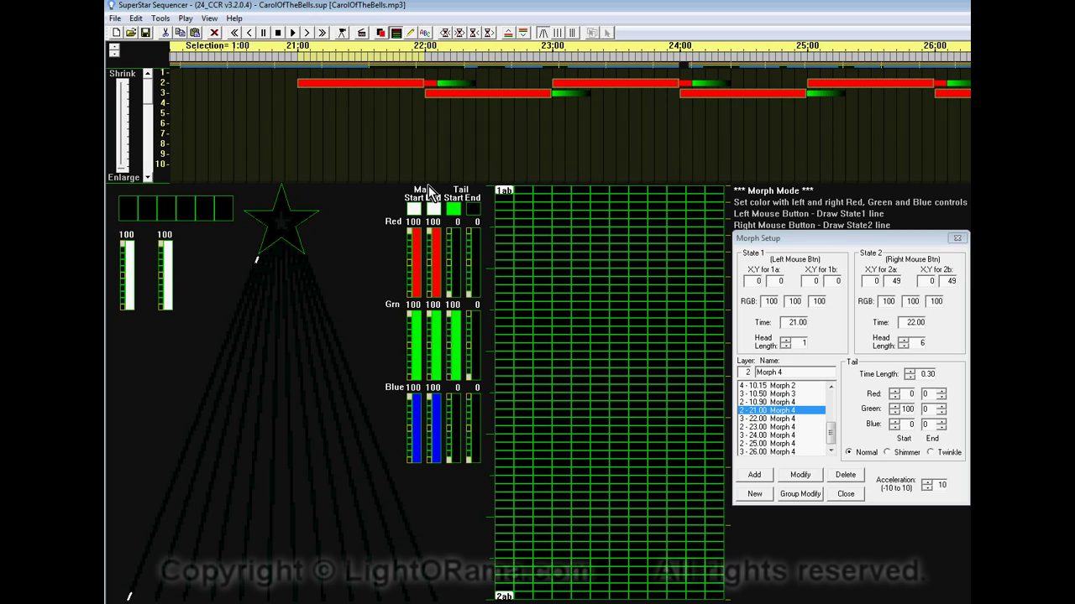
Set the tail start color of the selected morphs to red, at 100 red, 0 green and 0 blue
click(455, 210)
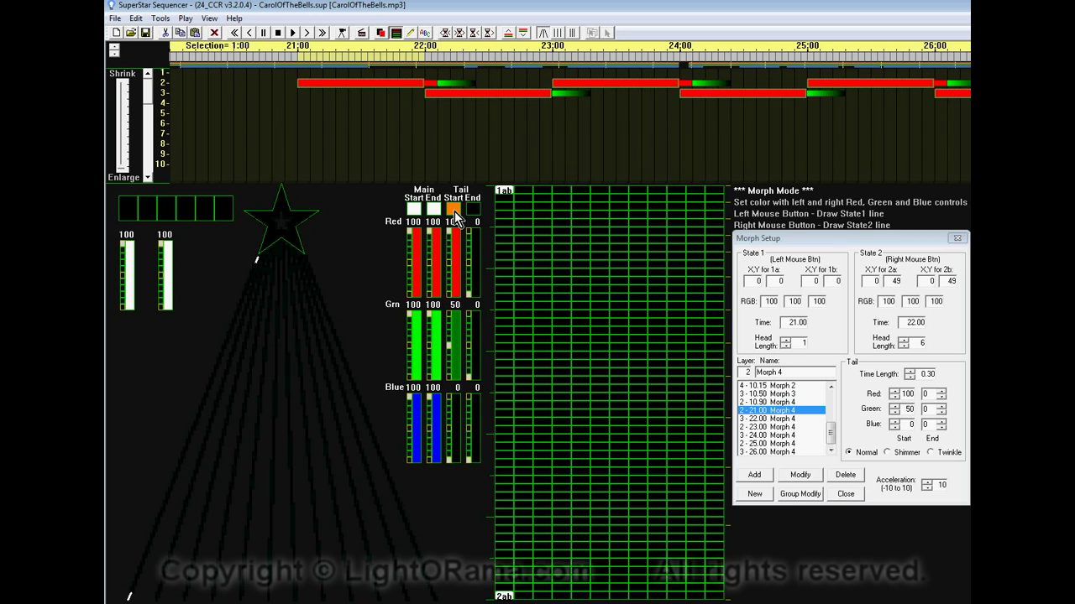
click(454, 211)
click(455, 210)
click(454, 211)
click(455, 210)
click(454, 210)
click(454, 211)
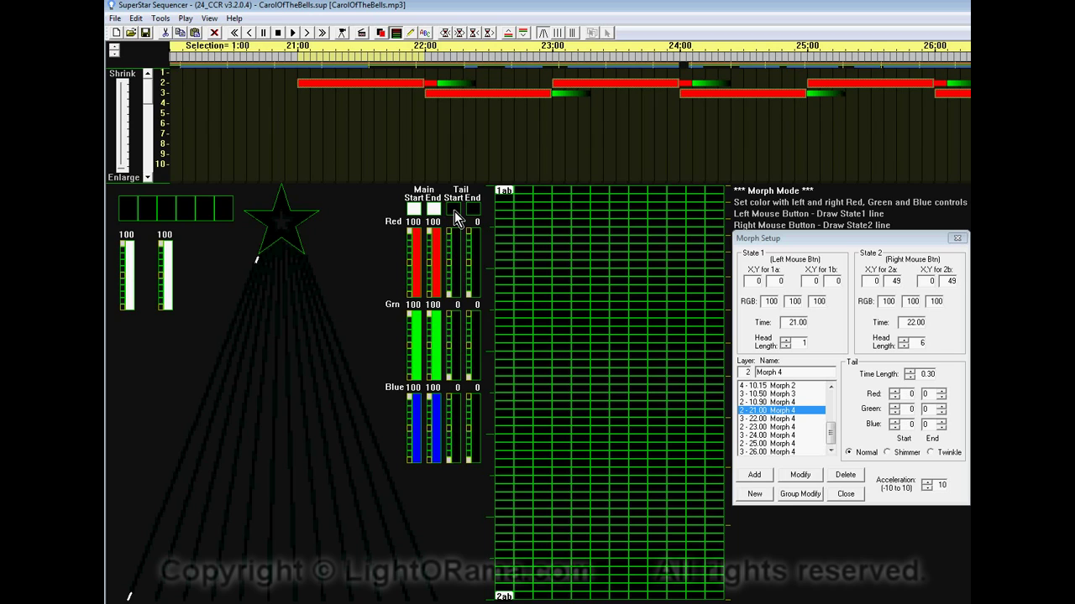
Group-modify the selected morphs with the State 1, State 2 and ramp start colors, and play the sequence
click(792, 496)
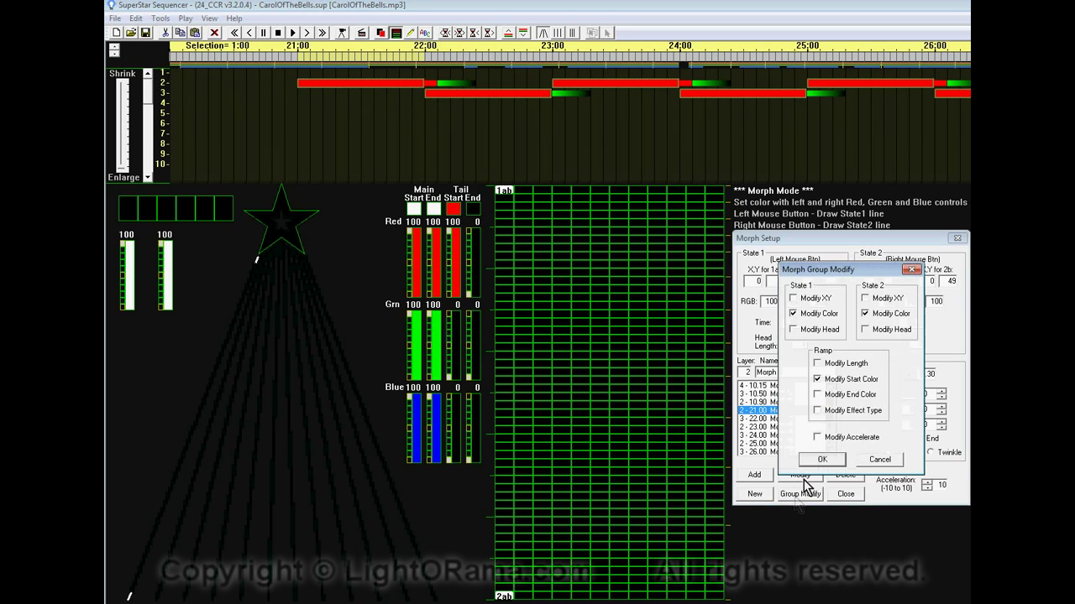
click(818, 458)
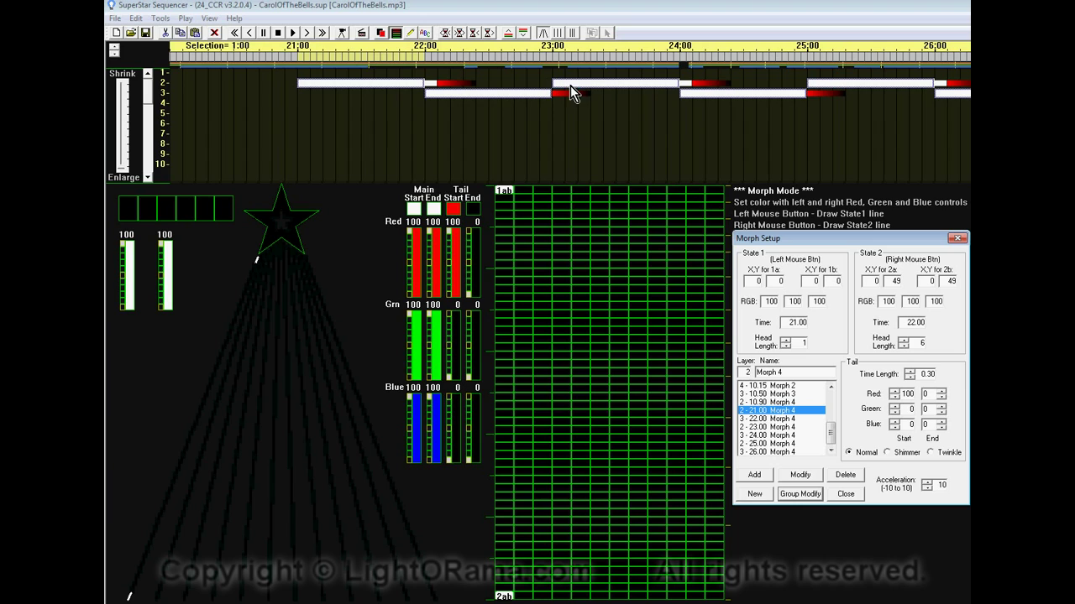
click(291, 32)
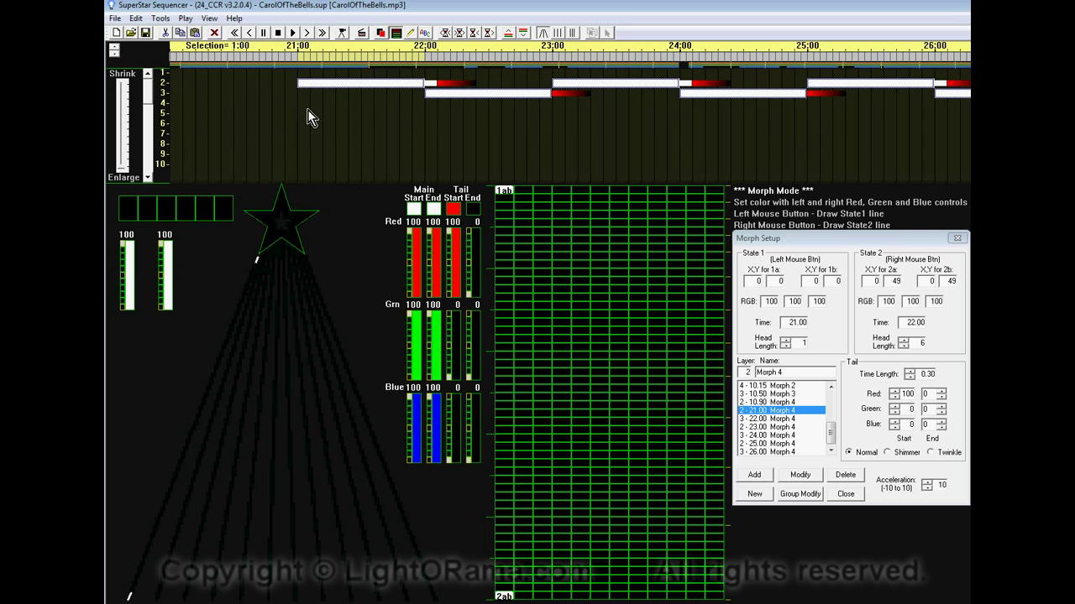
Undo the group color modification, redo it and play the sequence
click(136, 18)
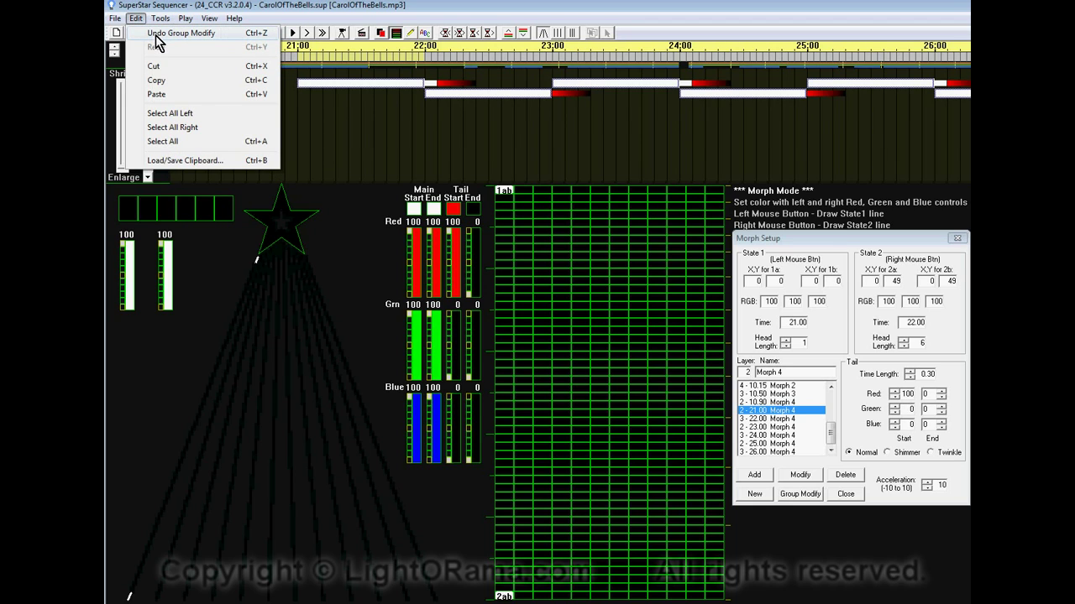
click(156, 37)
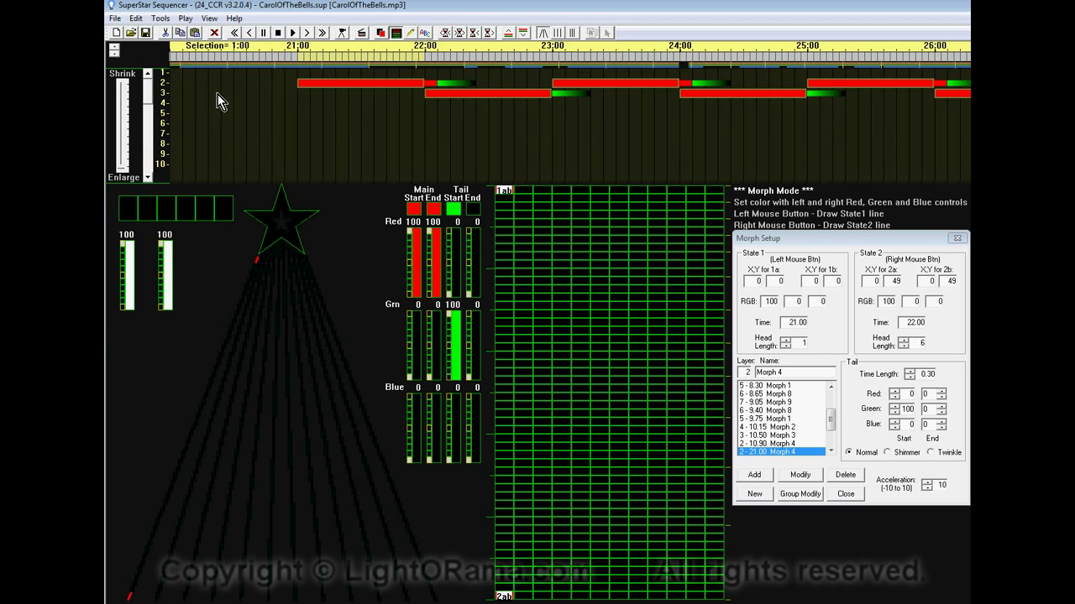
click(136, 19)
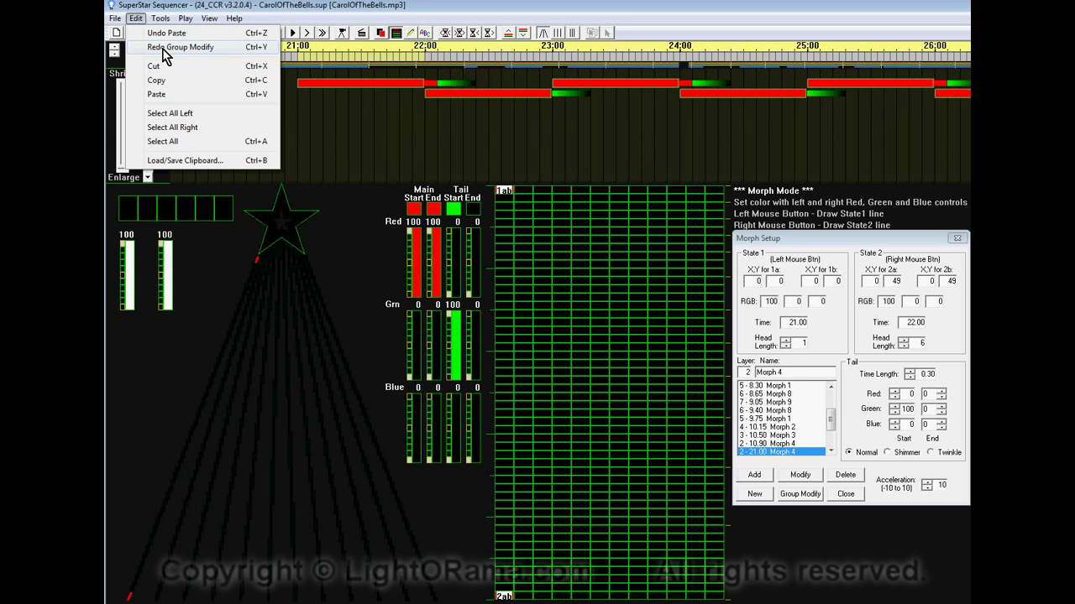
click(165, 48)
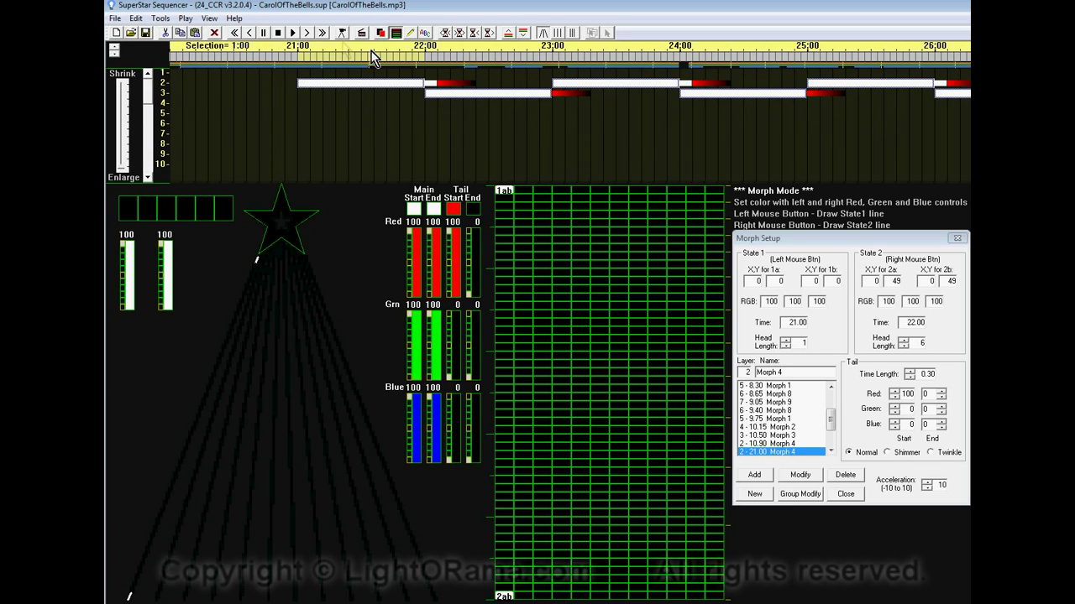
click(293, 34)
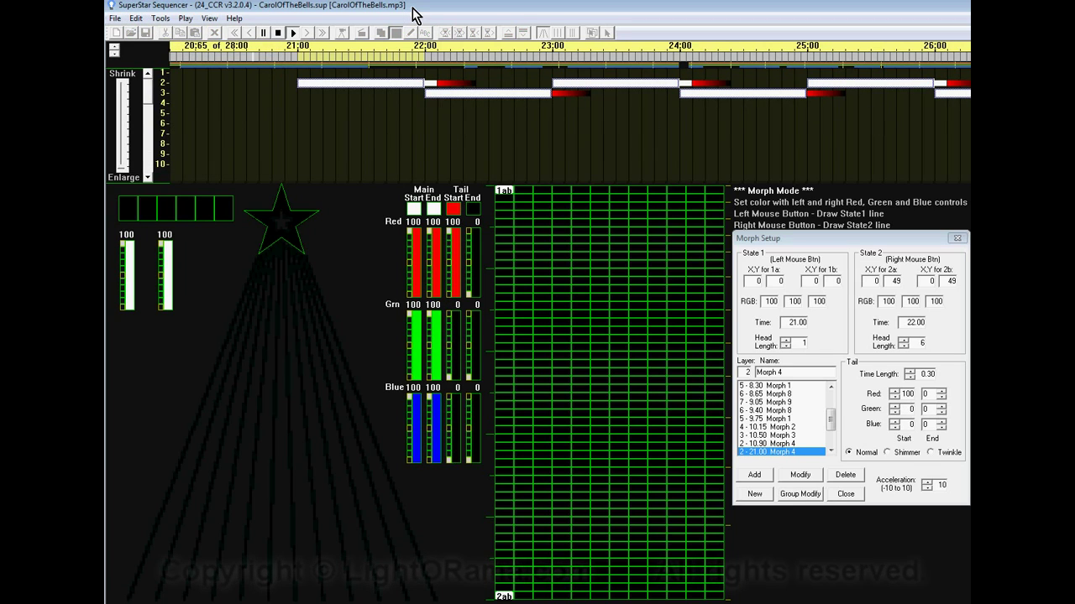